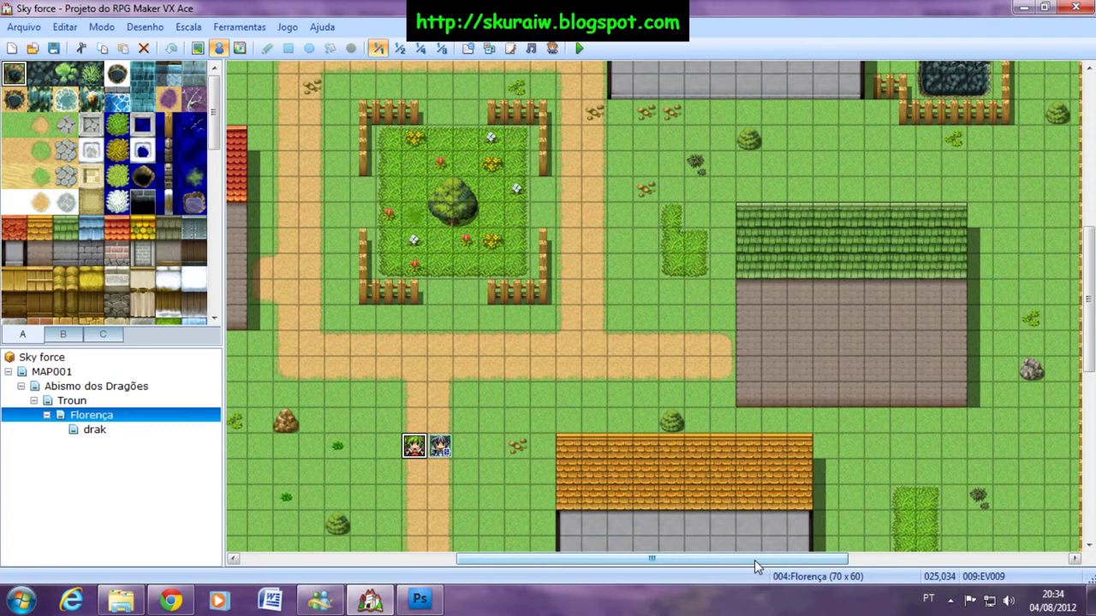
left_click_drag(754, 559, 618, 573)
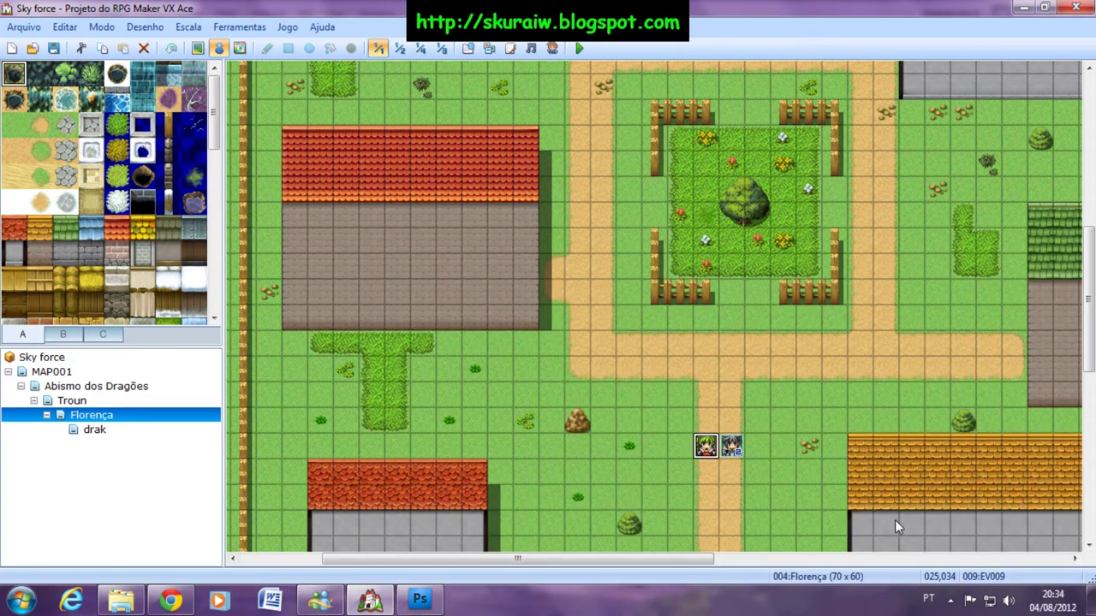
left_click_drag(656, 558, 743, 556)
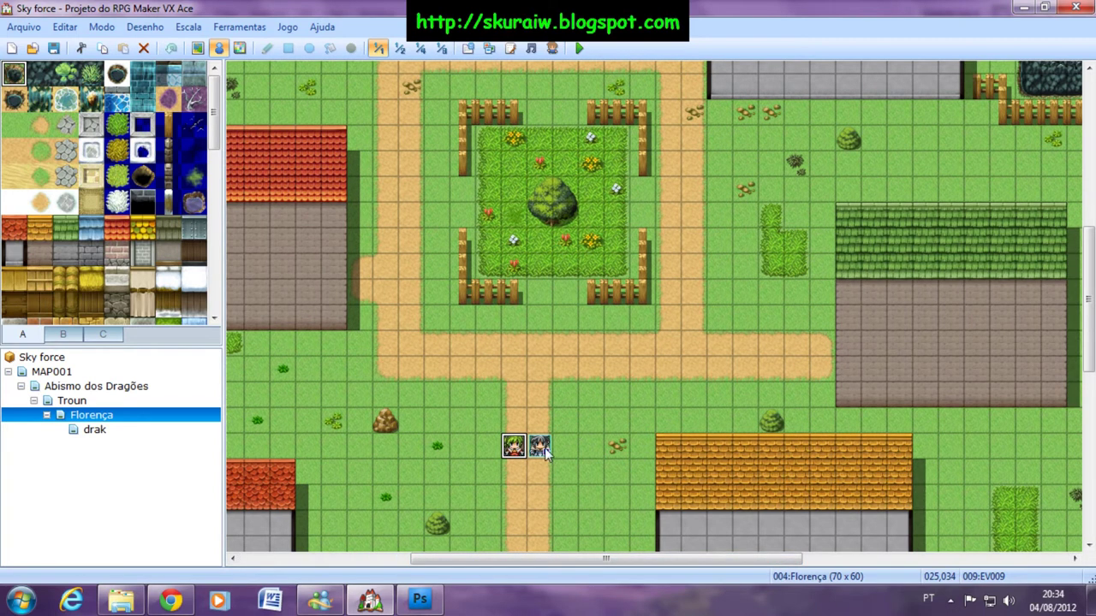
Switch to Photoshop and start a new document named "Imagem 01"
mouse_move(424, 602)
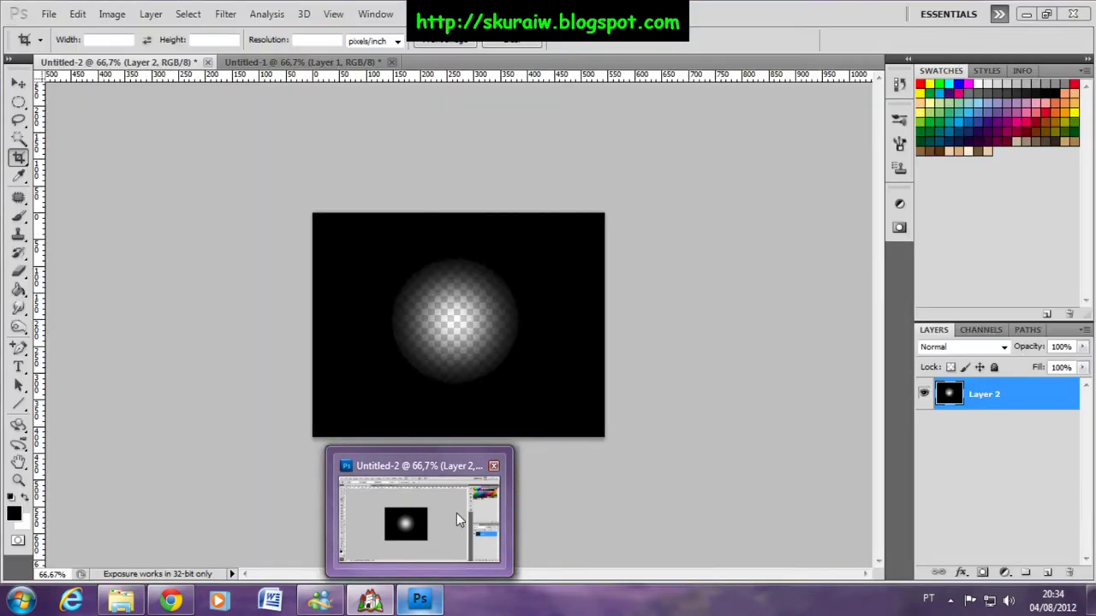
left_click(456, 513)
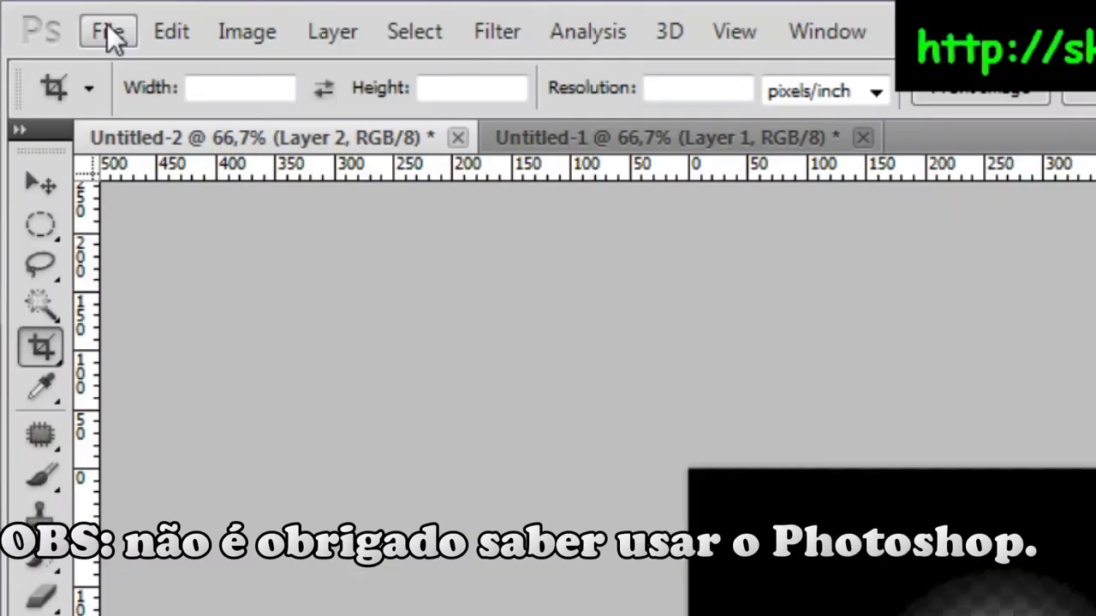
left_click(107, 31)
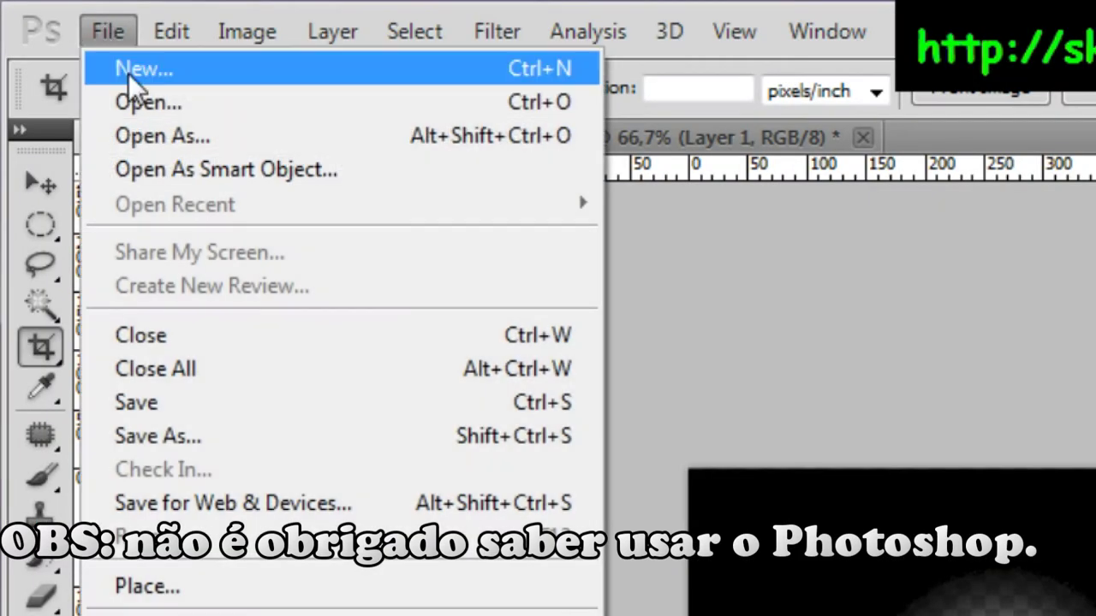
left_click(173, 71)
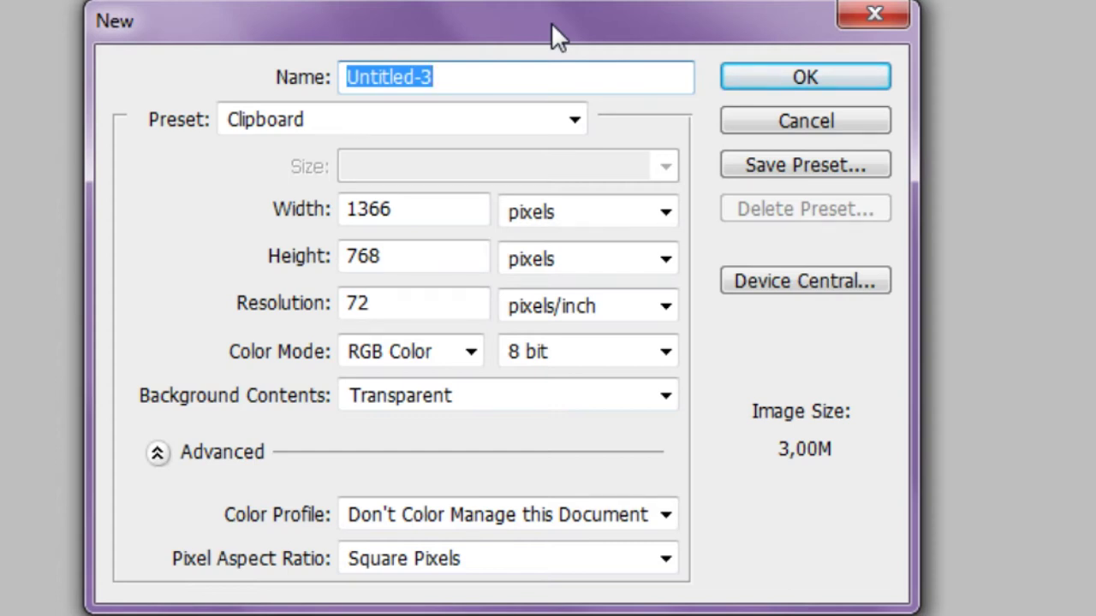
left_click_drag(459, 78, 343, 78)
type("I")
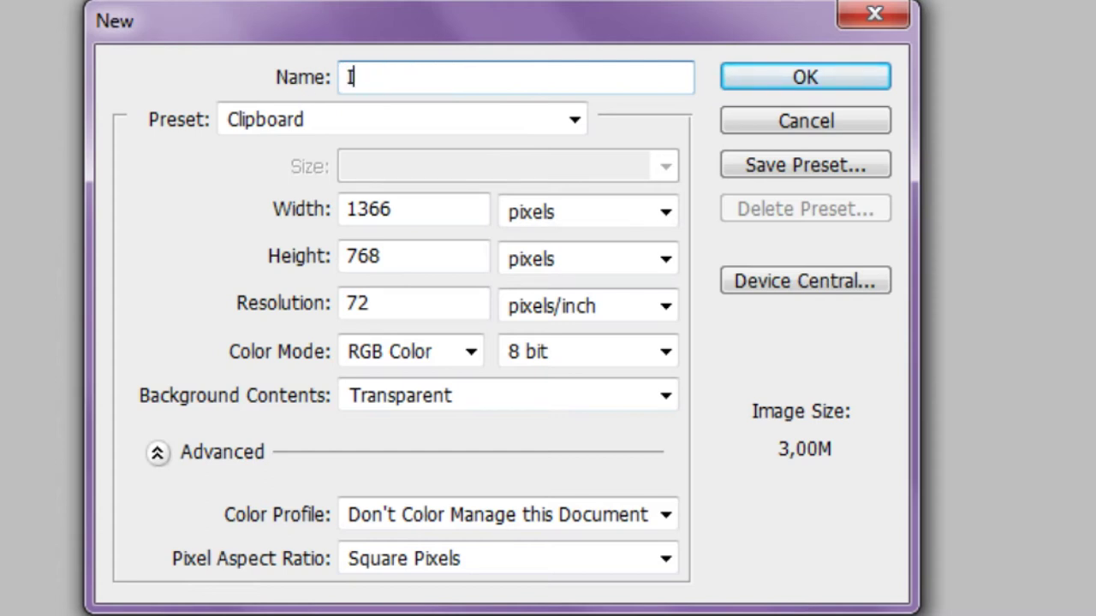
type("magem 01")
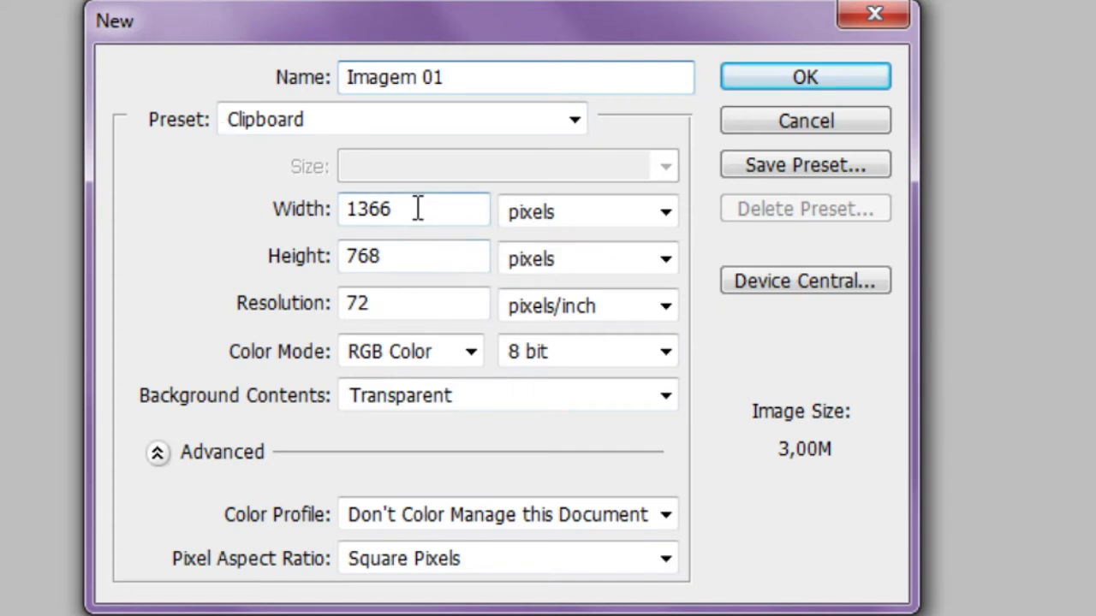
Create the document at 545 pixels wide and 418 pixels high with transparent background contents
left_click(295, 224)
type("5")
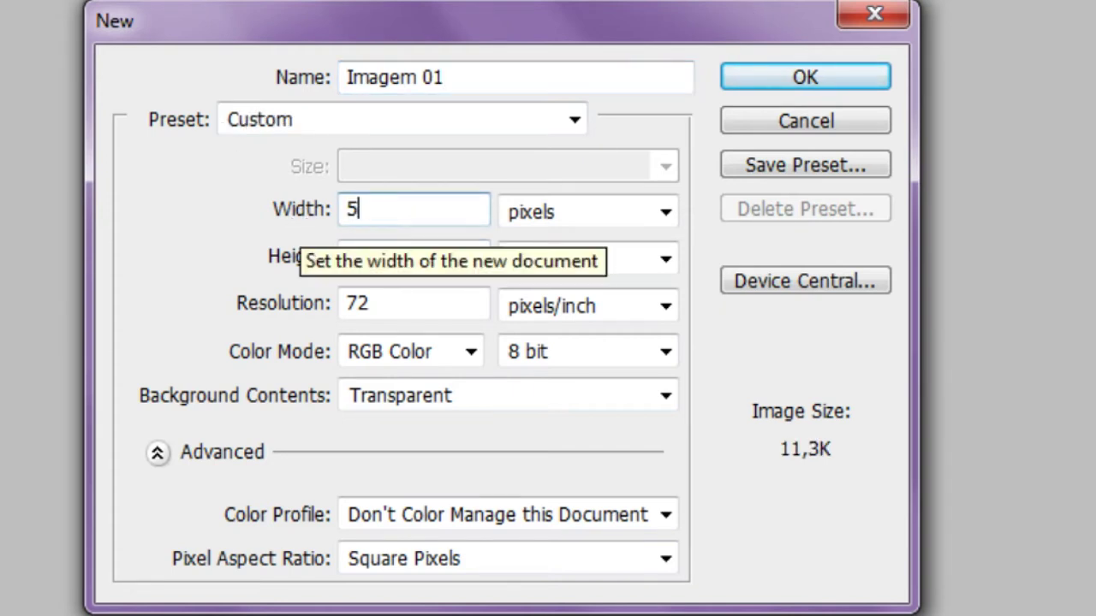
type("45")
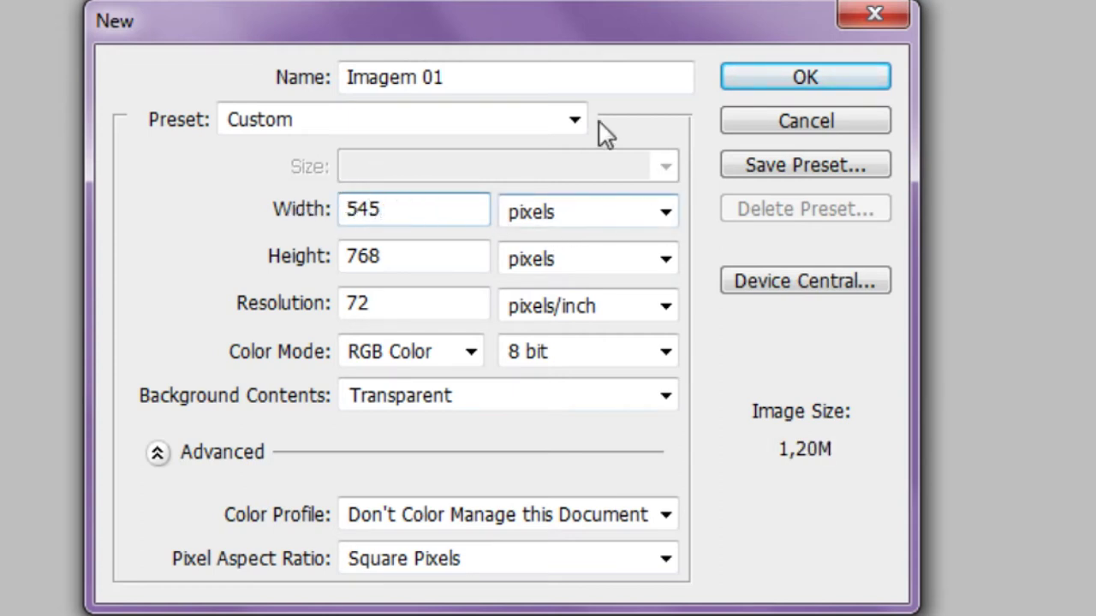
key("Tab")
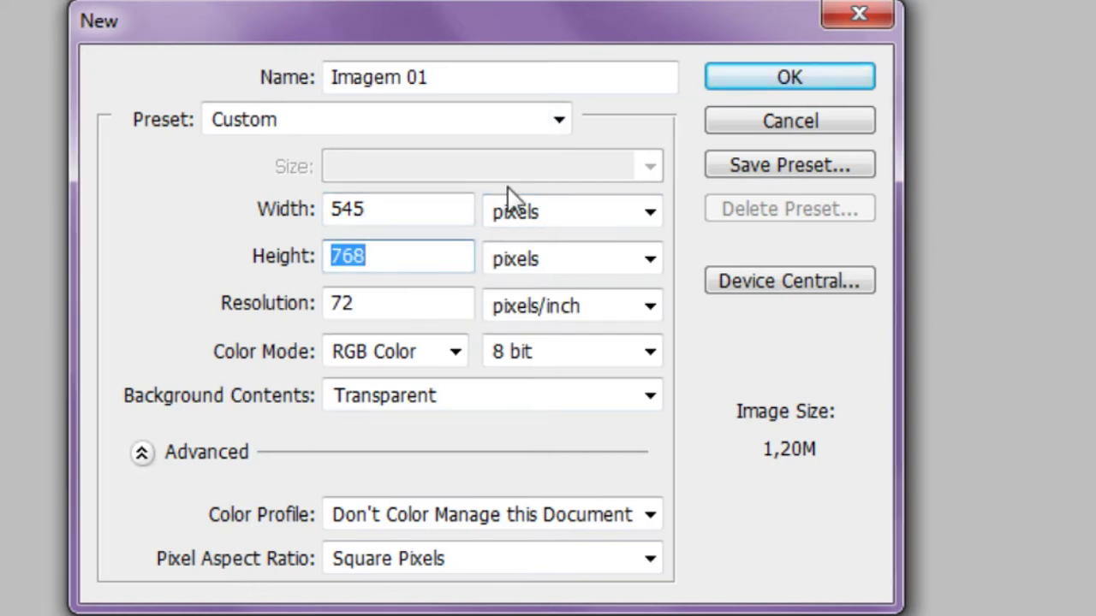
type("41")
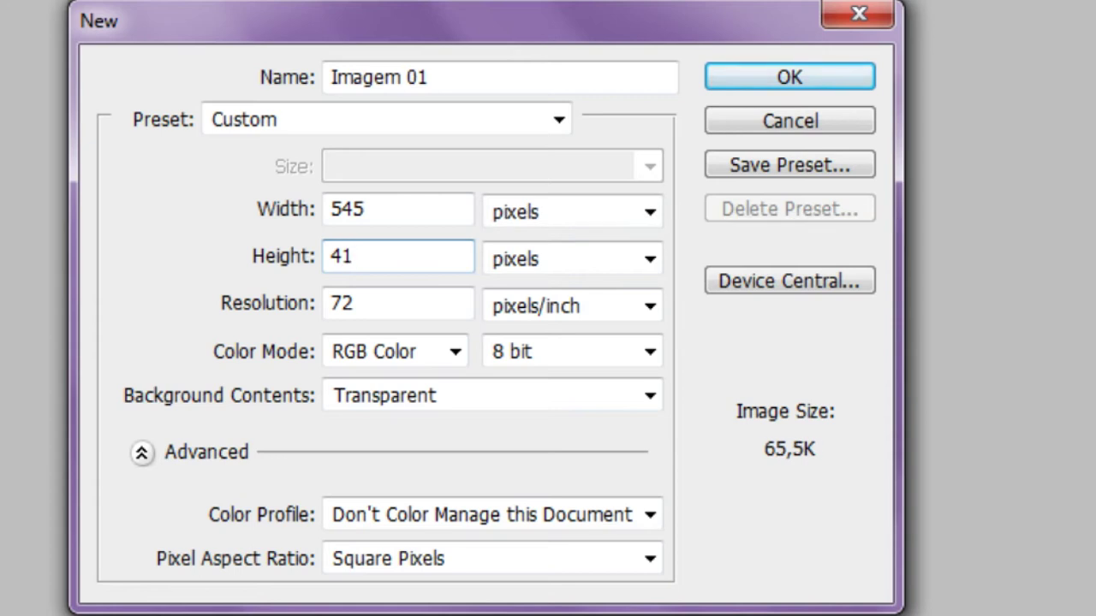
type("8")
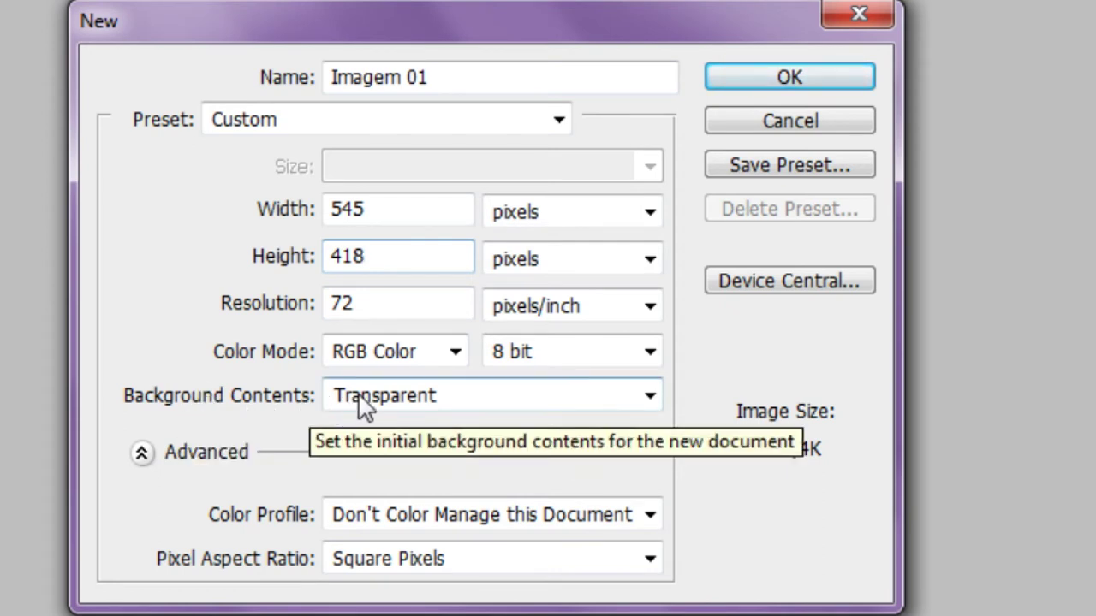
left_click(416, 402)
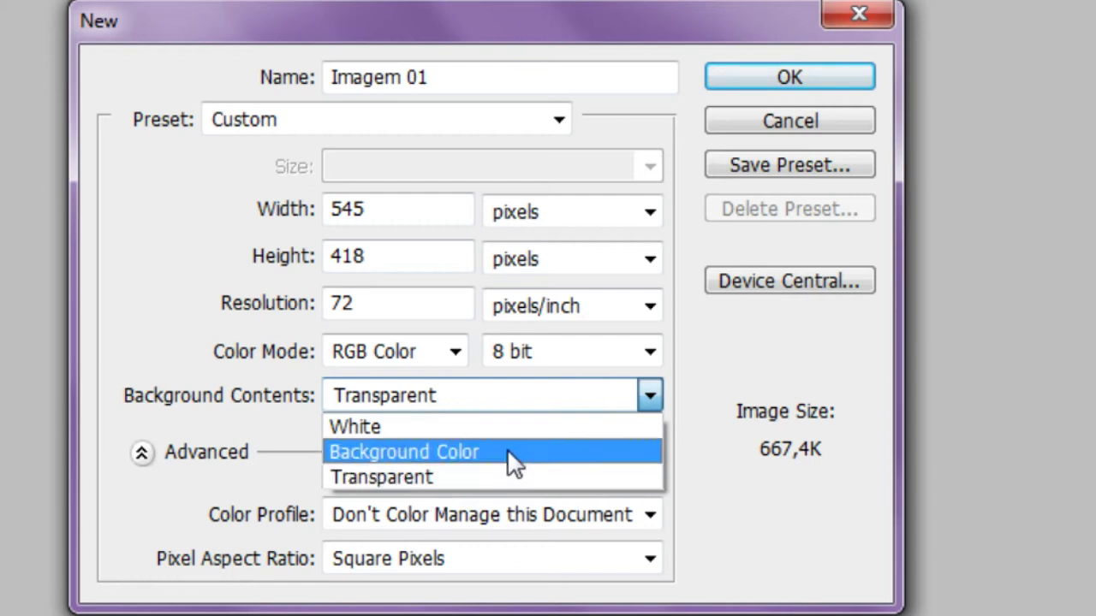
left_click(433, 478)
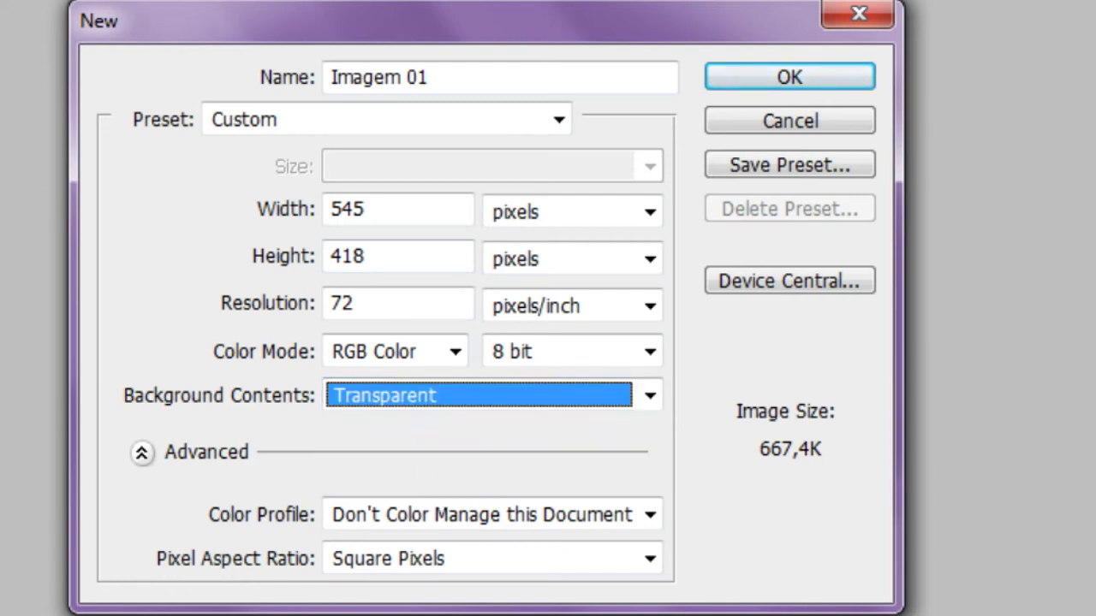
left_click(796, 76)
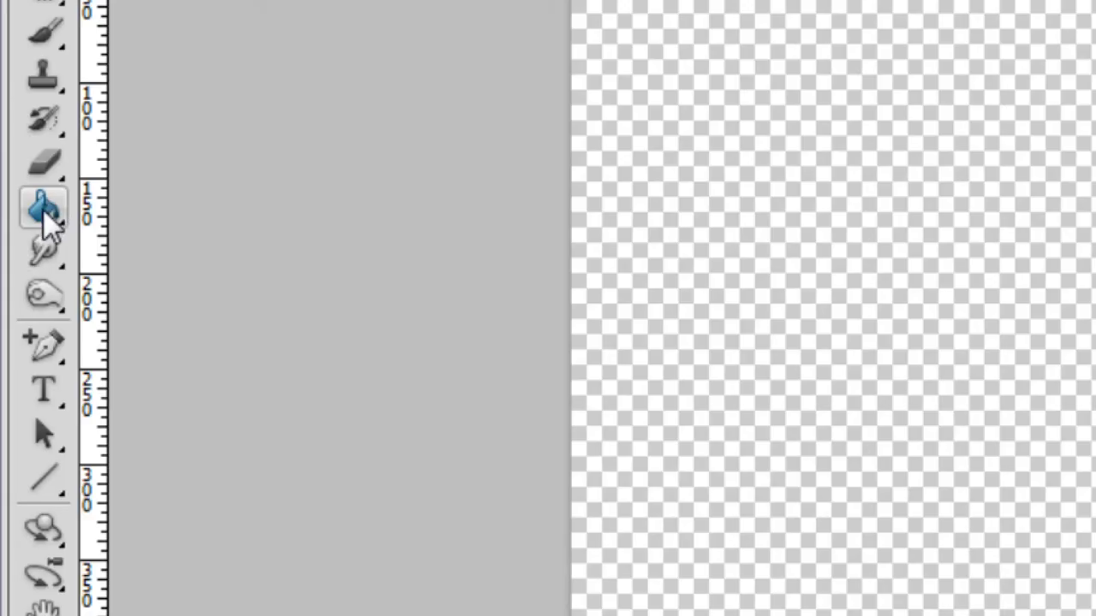
Fill the whole transparent canvas with black using the Paint Bucket tool
left_click(44, 212)
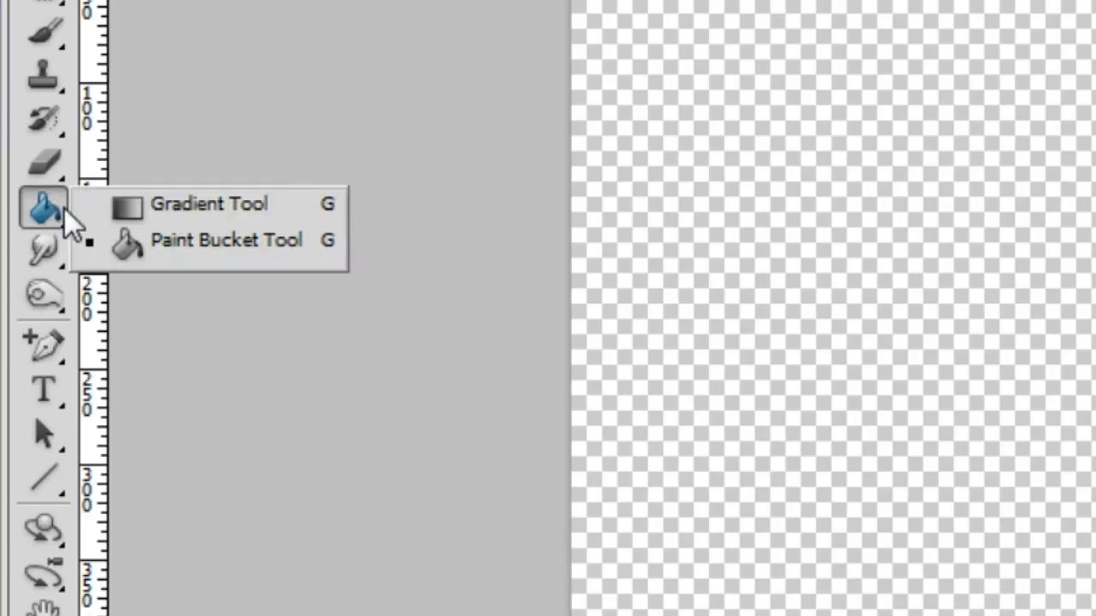
left_click(131, 239)
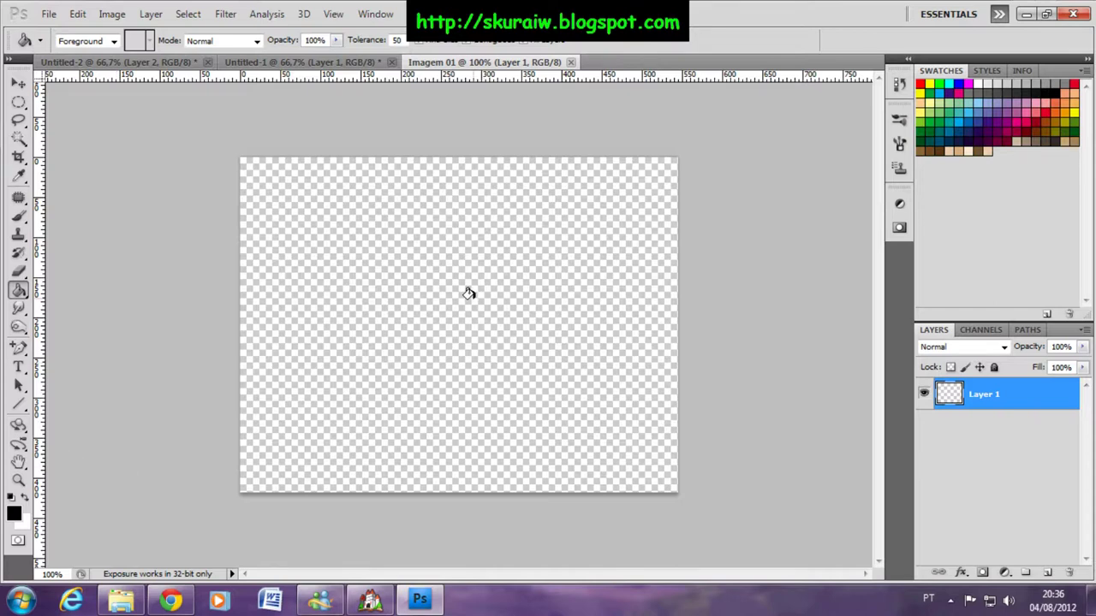
left_click(469, 293)
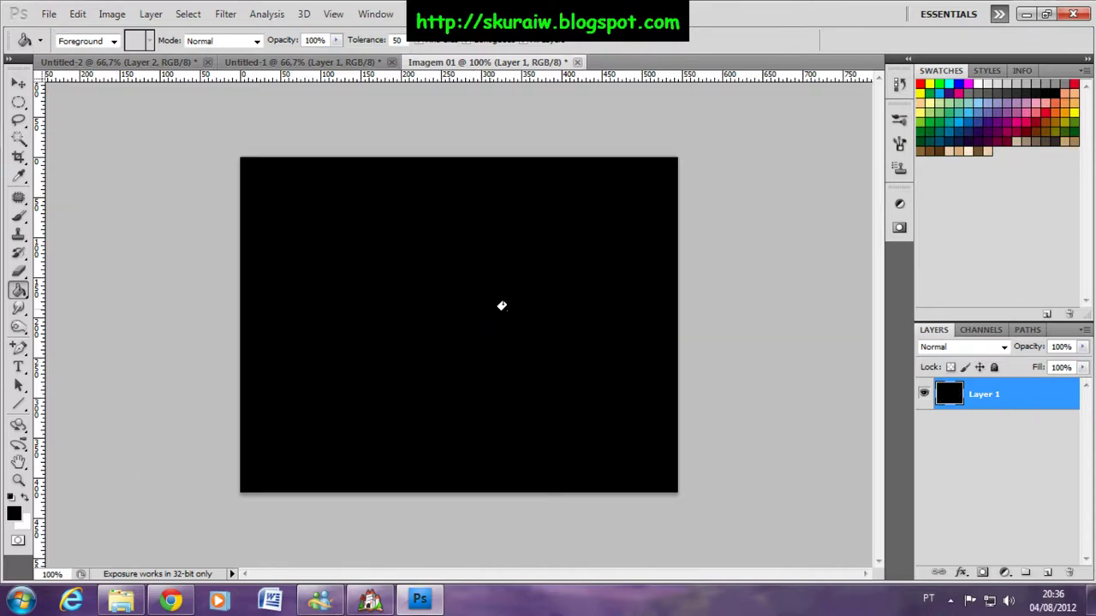
Erase one soft round spot at the centre of the black canvas using the Eraser at 100 px size and 0% hardness
key("b")
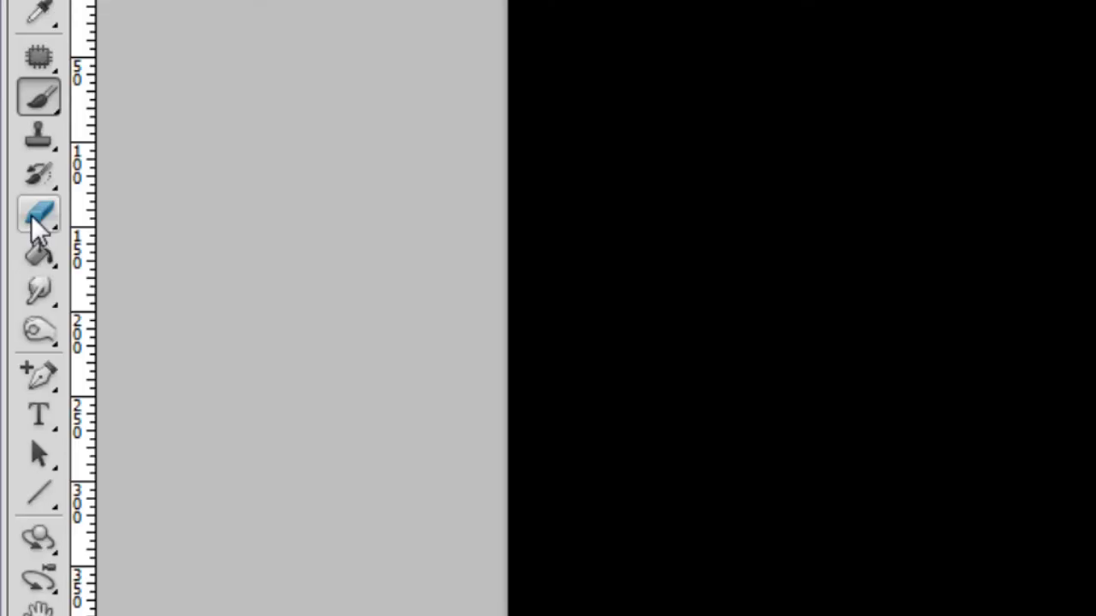
left_click(38, 218)
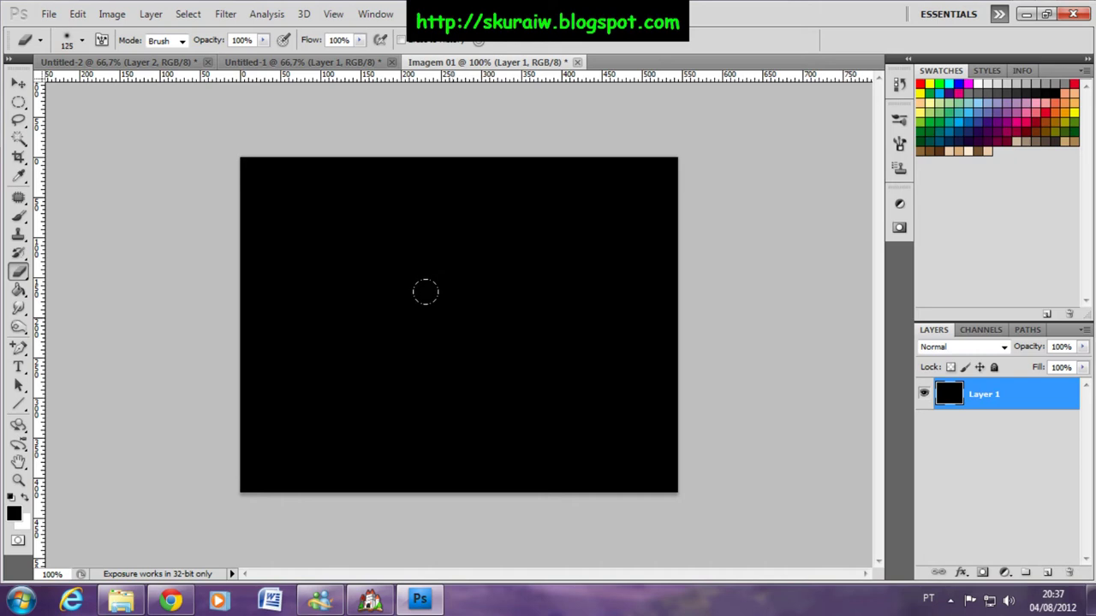
key("bracketleft")
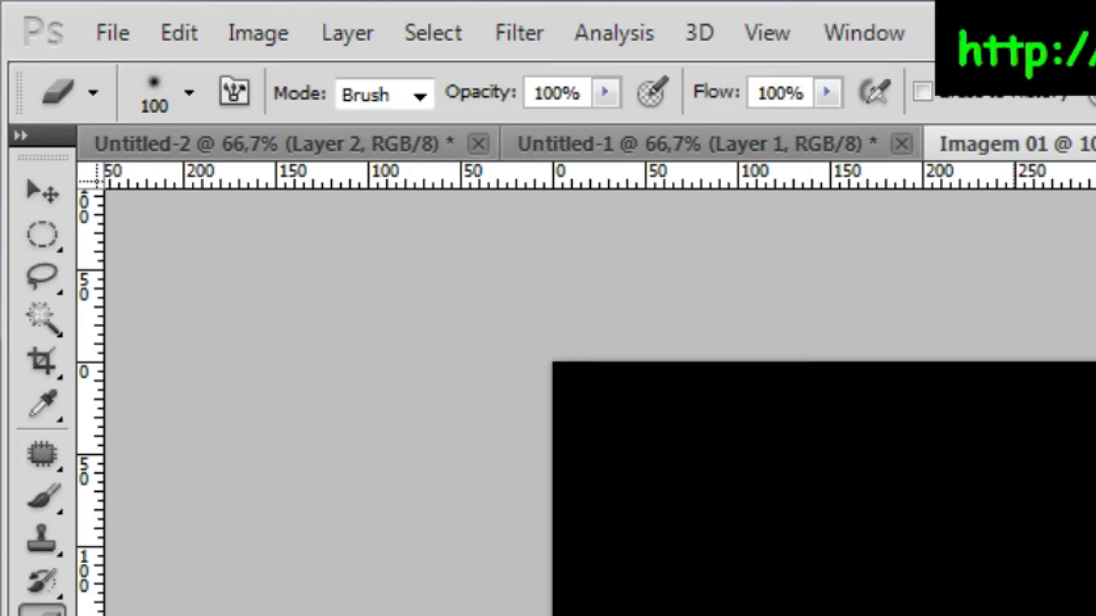
left_click(190, 94)
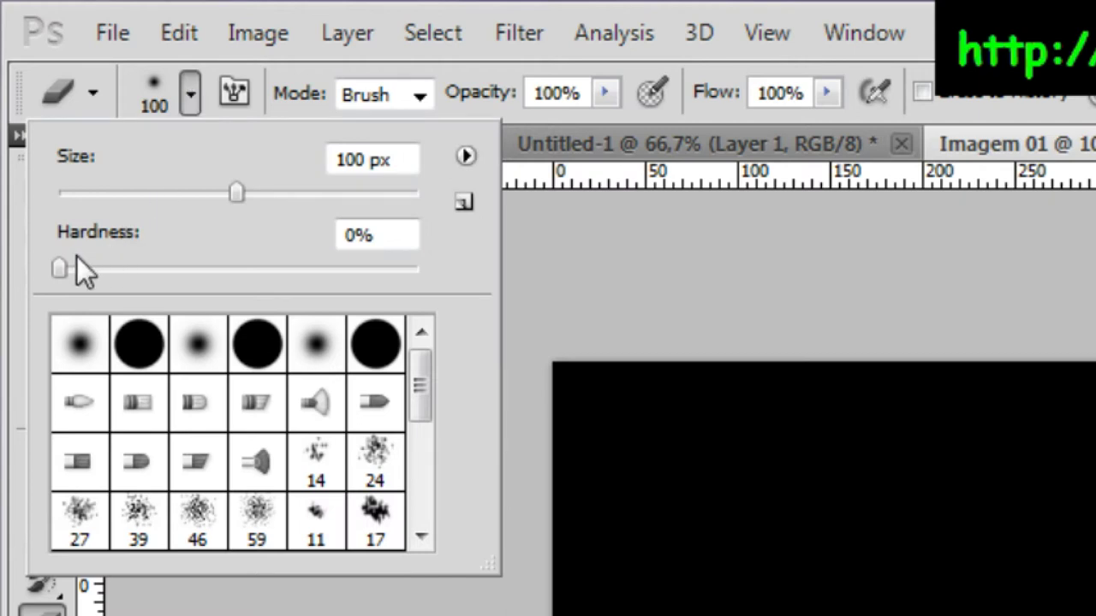
mouse_move(60, 269)
left_mouse_down()
mouse_move(356, 289)
mouse_move(478, 280)
mouse_move(195, 295)
mouse_move(51, 287)
left_mouse_up()
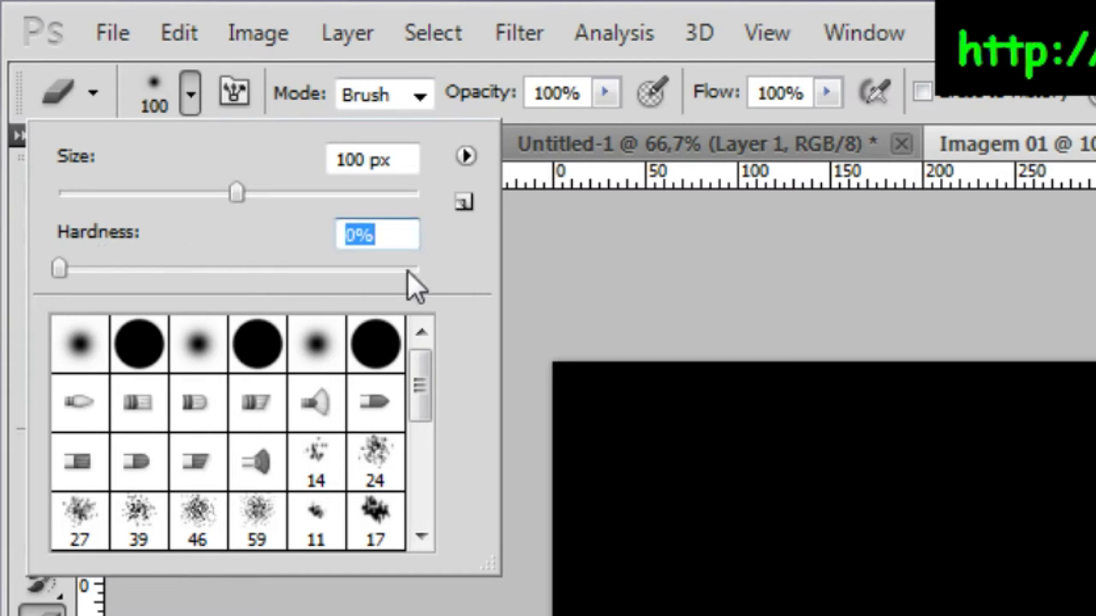
left_click(607, 215)
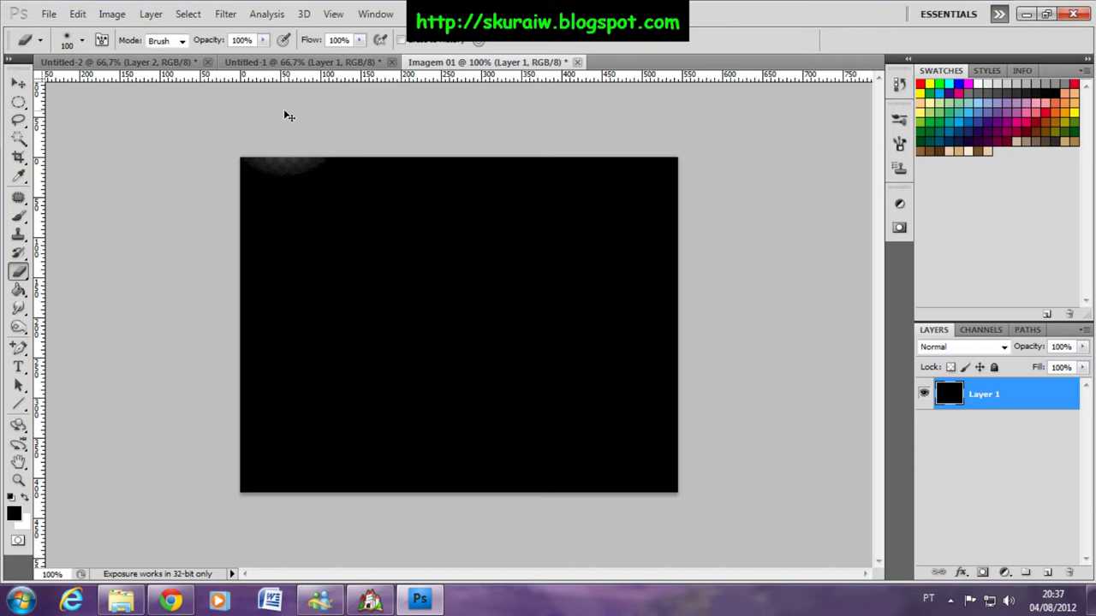
key("ctrl+z")
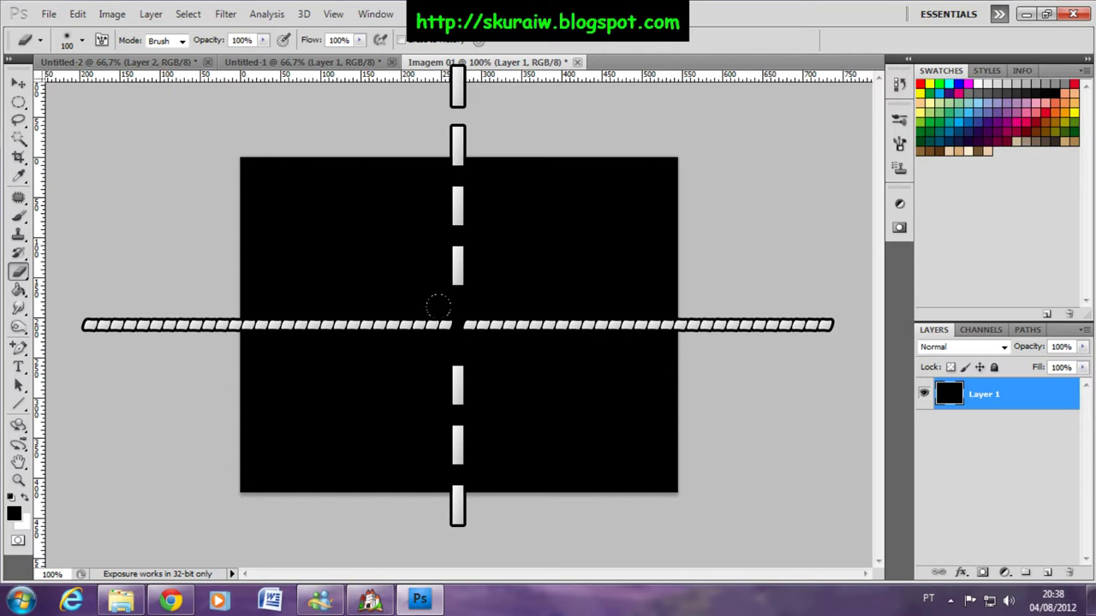
left_click(458, 325)
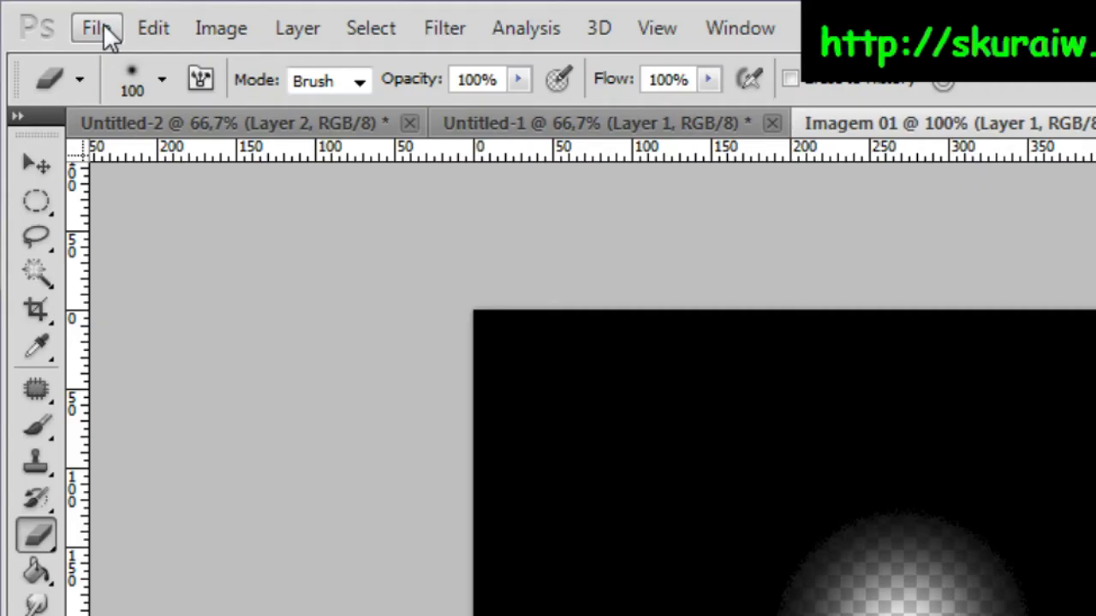
Save the image as a PNG copy named "Imagem 01.png" in Área de Trabalho, with interlacing set to None
left_click(55, 14)
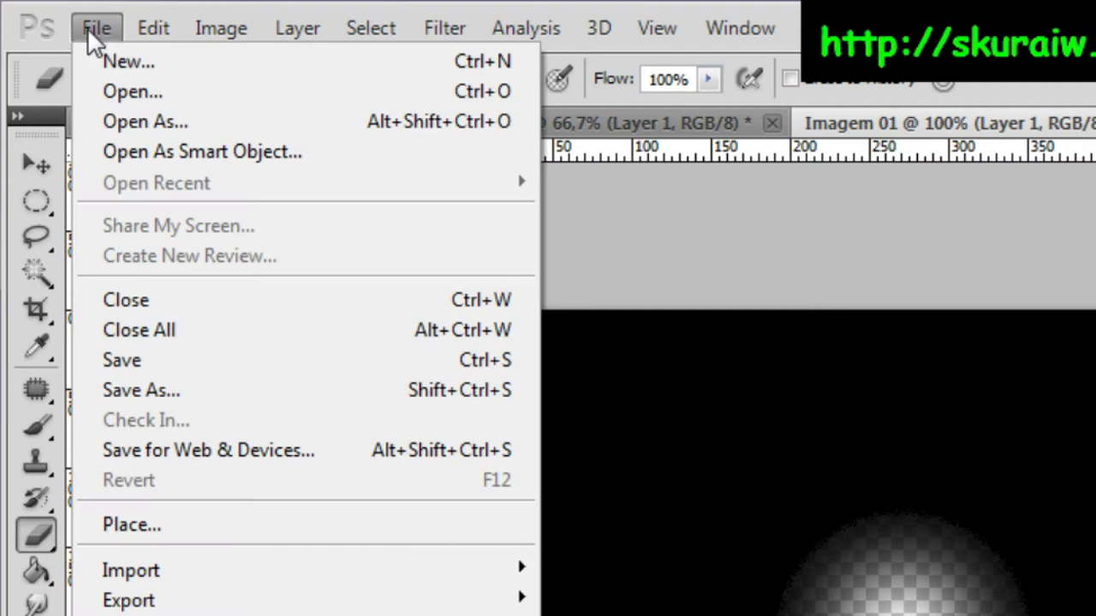
left_click(184, 396)
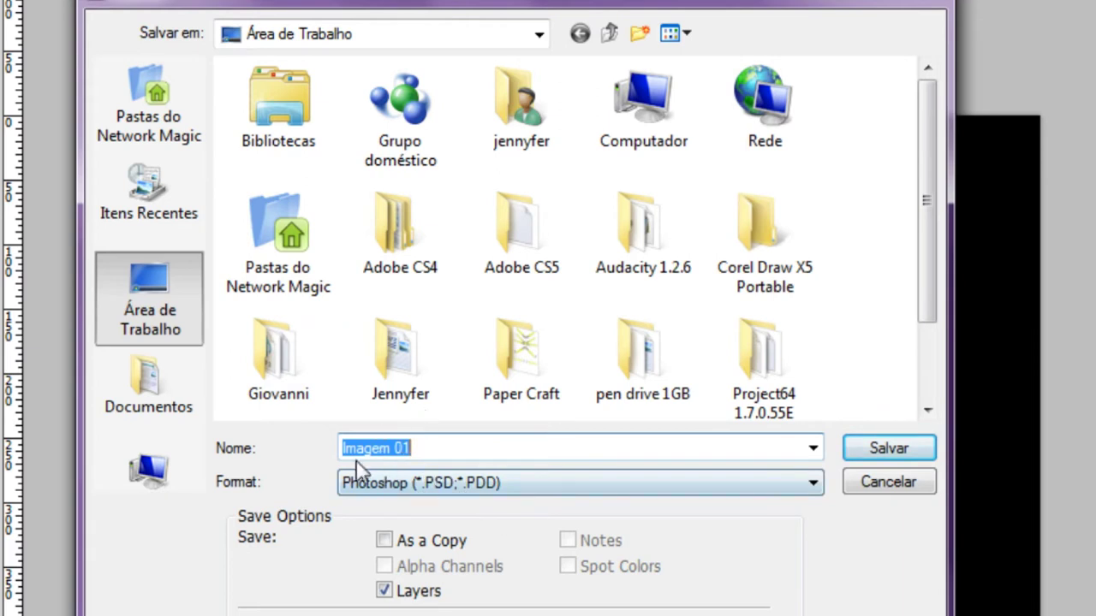
left_click(423, 485)
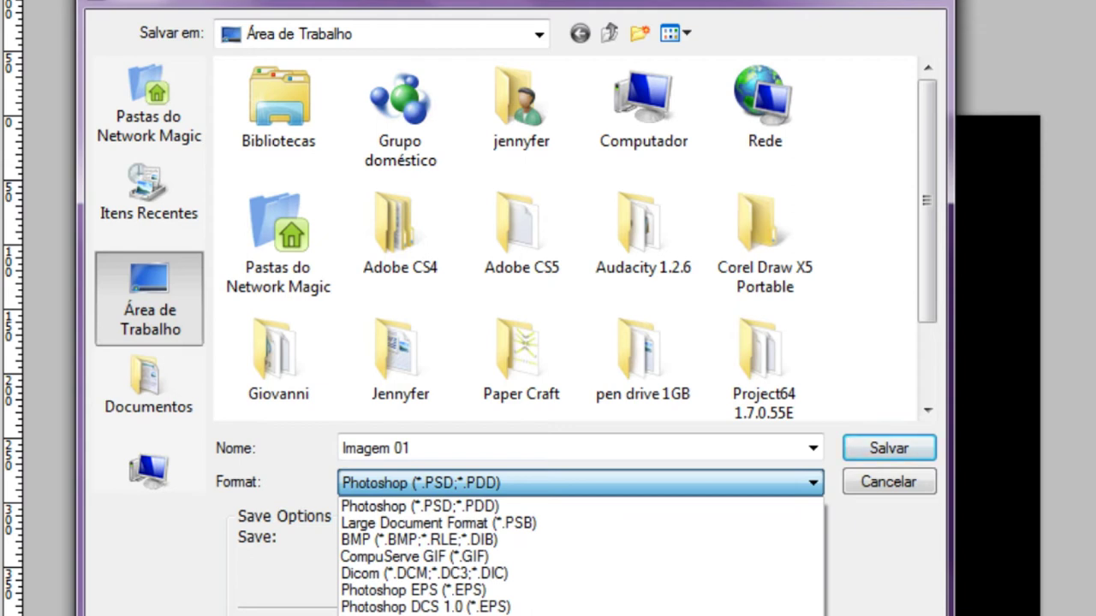
left_click(567, 613)
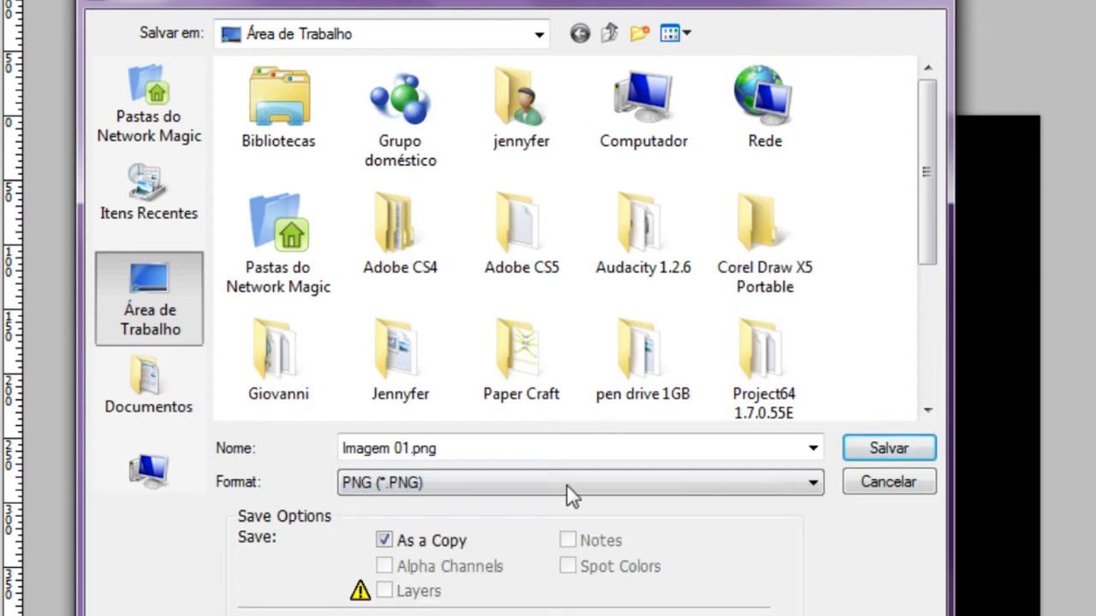
left_click(891, 448)
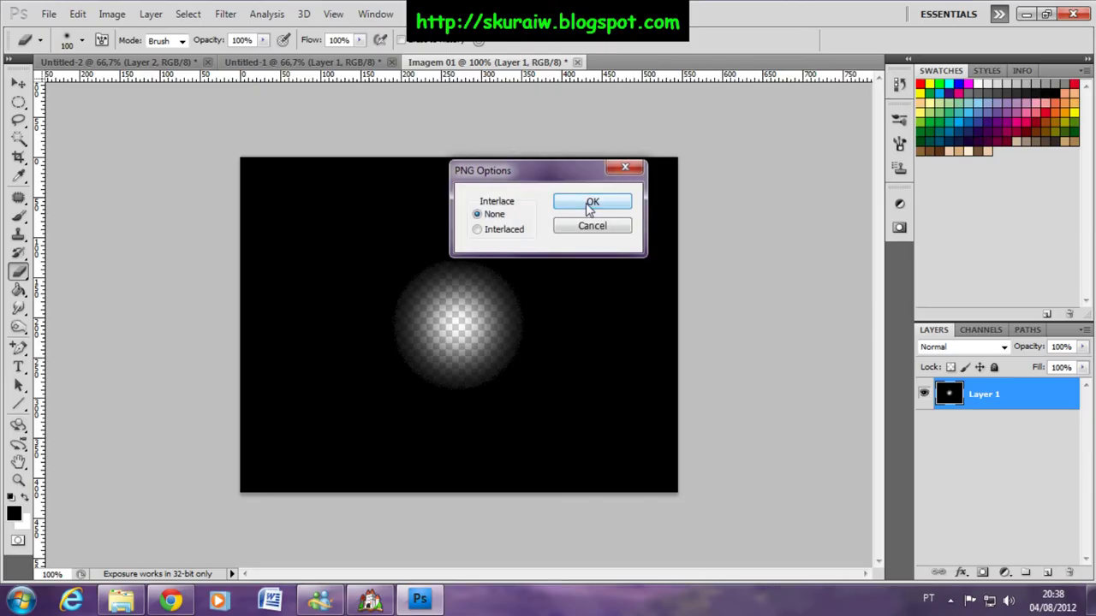
left_click(590, 205)
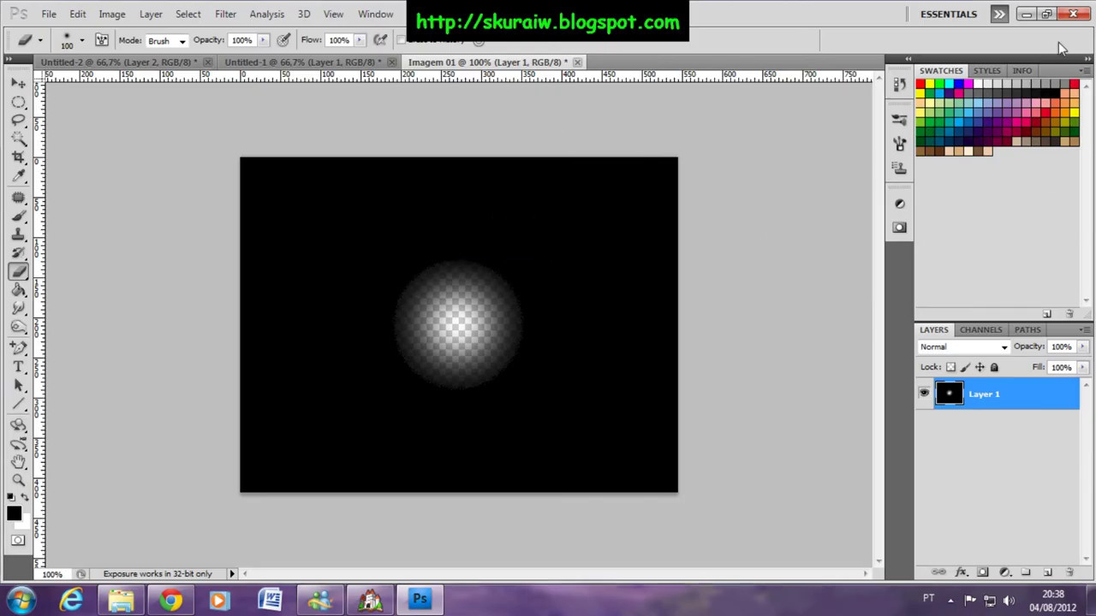
Switch to RPG Maker VX Ace and import "Imagem 01" from Área de Trabalho into Graphics/Pictures with the resource manager
left_click(364, 604)
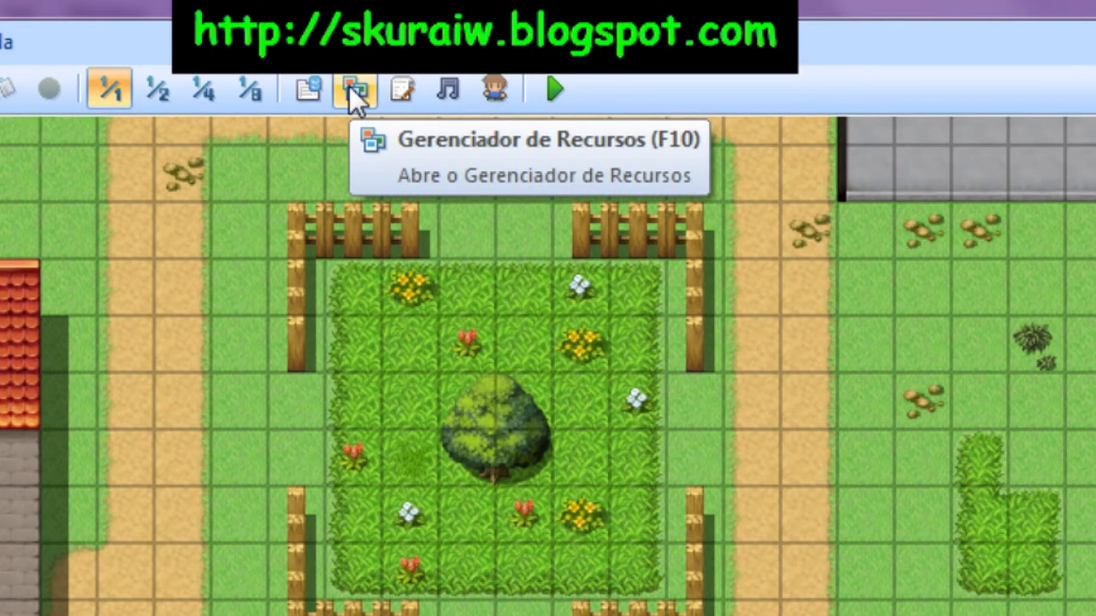
left_click(352, 88)
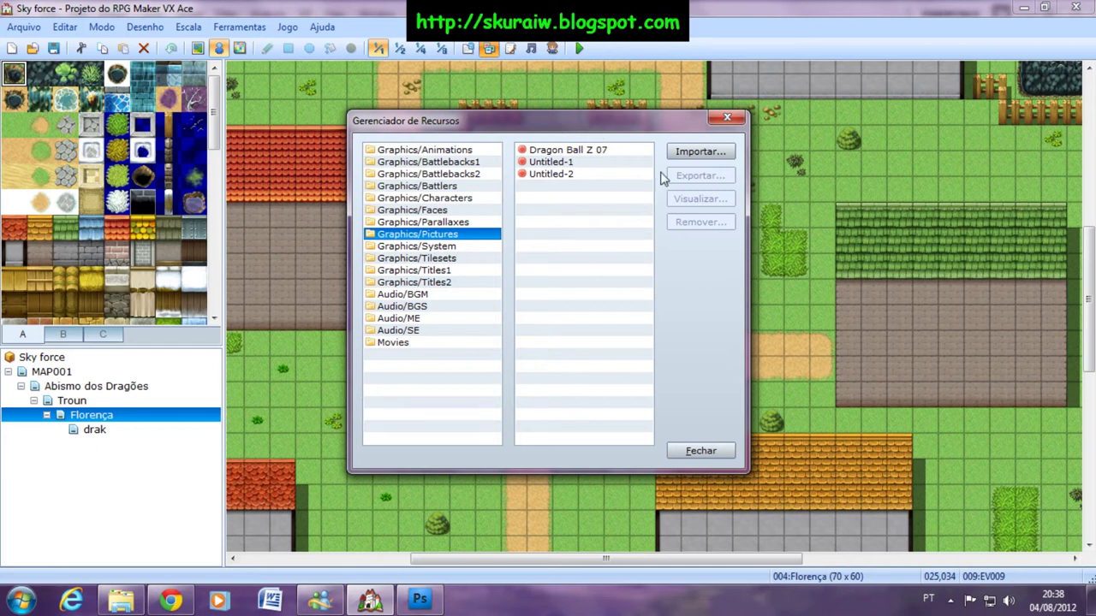
left_click_drag(424, 233, 428, 158)
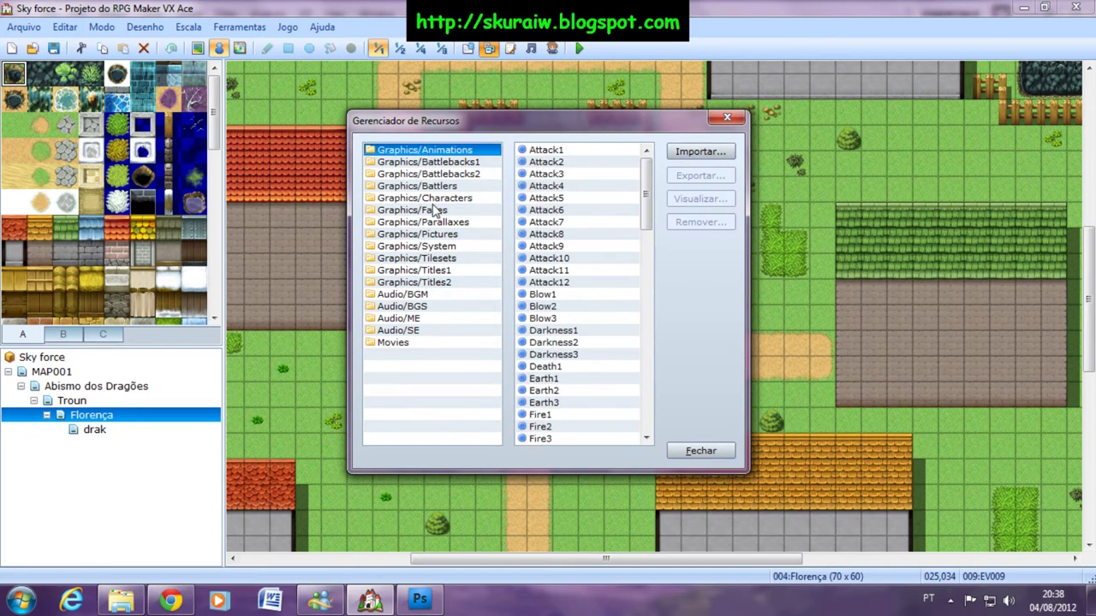
left_click(428, 259)
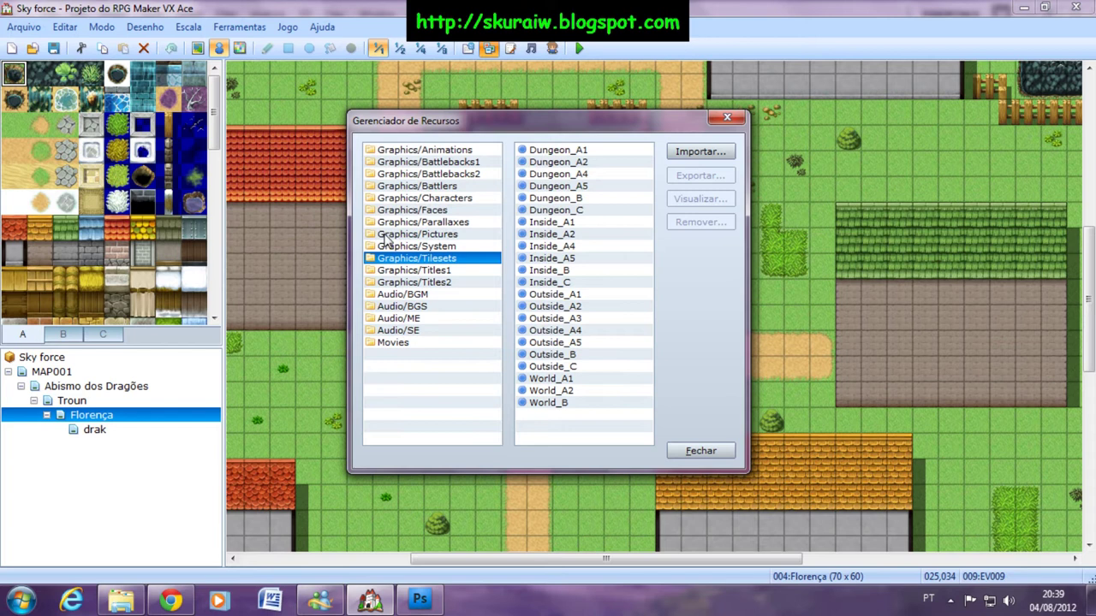
left_click(407, 234)
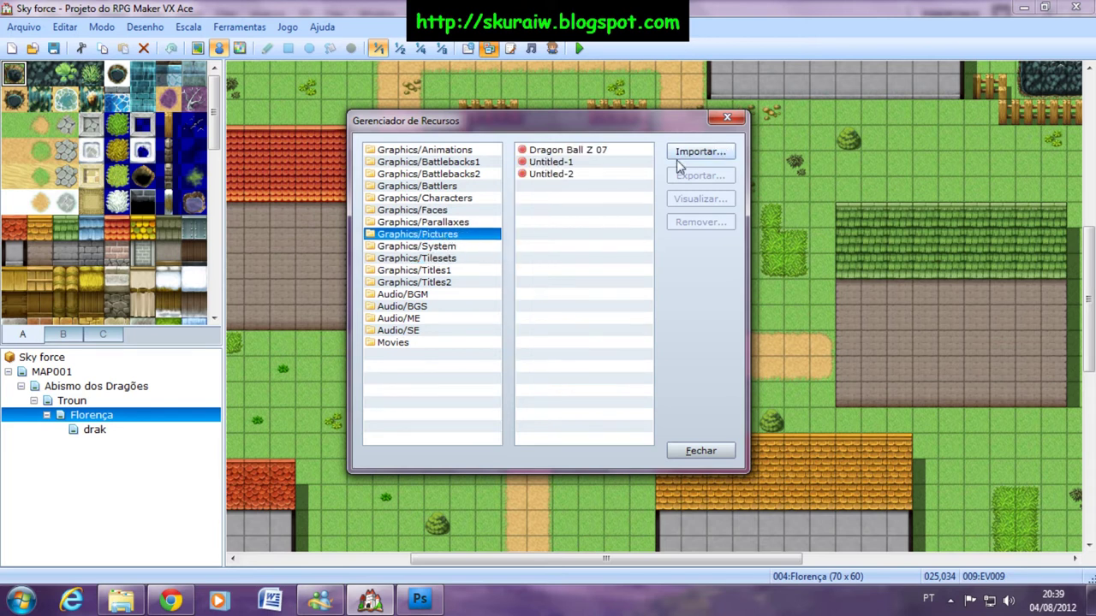
left_click(710, 154)
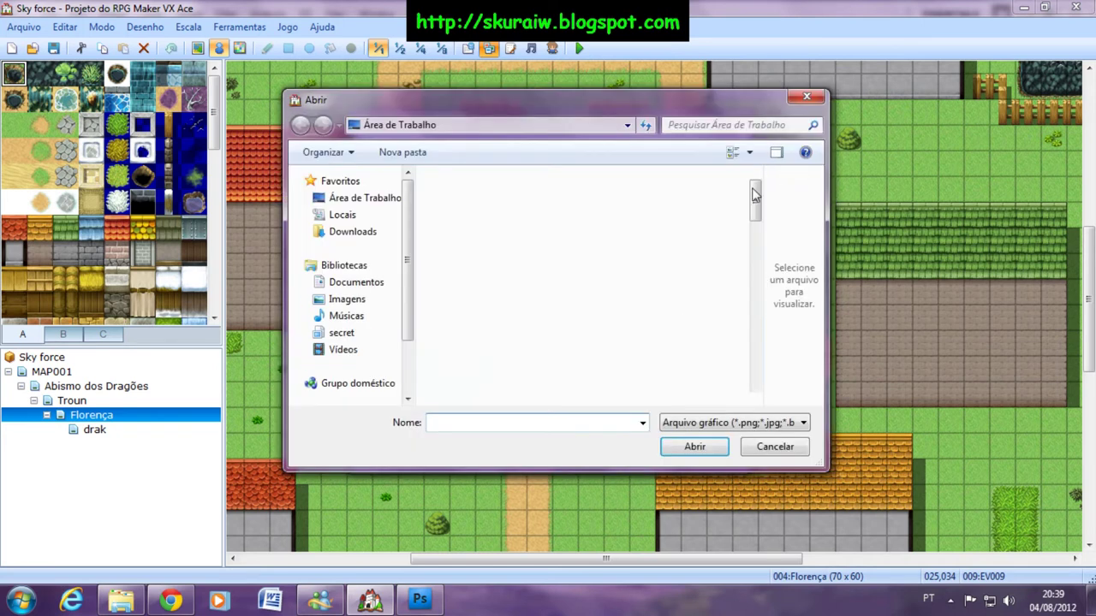
left_click_drag(753, 195, 767, 354)
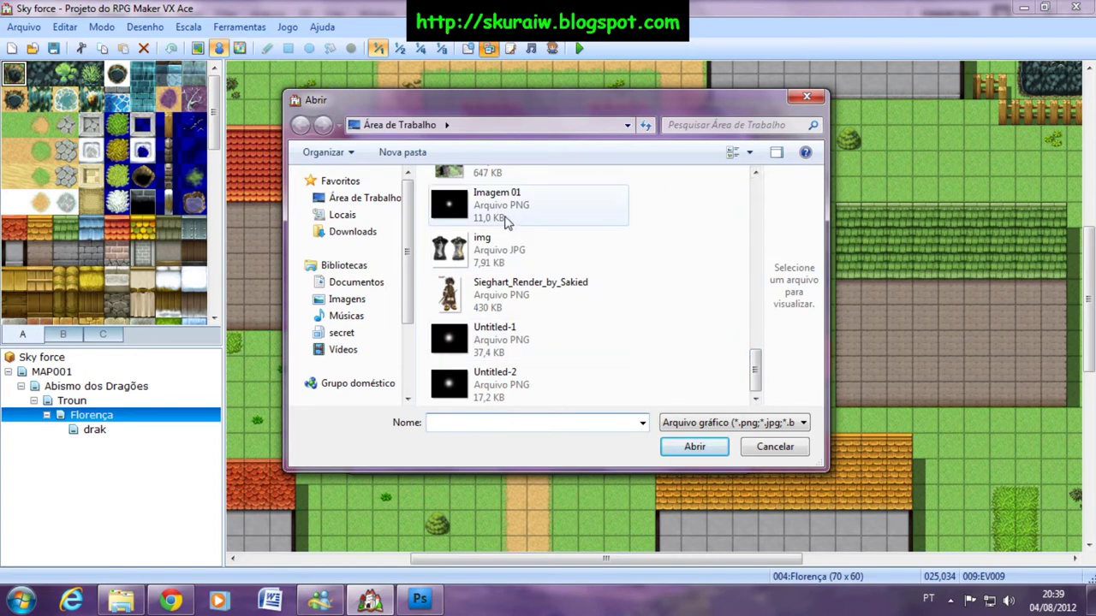
double_click(506, 218)
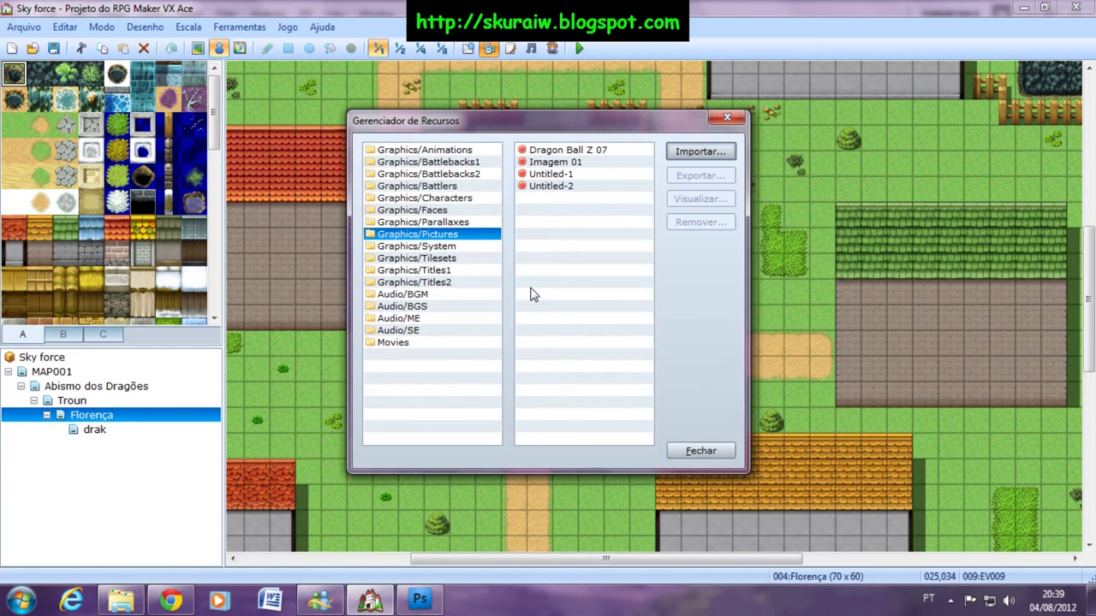
left_click(697, 451)
Open the Troun map for editing around its mountain range
left_click_drag(727, 559, 815, 560)
left_click(74, 401)
scroll(663, 385, "up", 4)
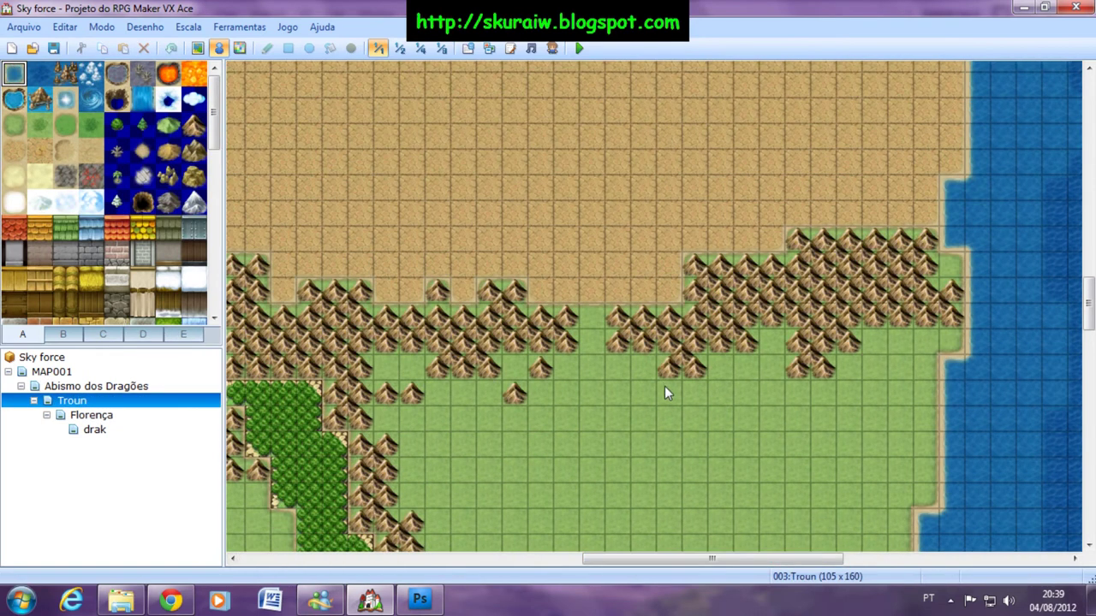
Try the dark hole tile at the lower edge of Troun's mountain range in map mode, and undo it
left_click(140, 204)
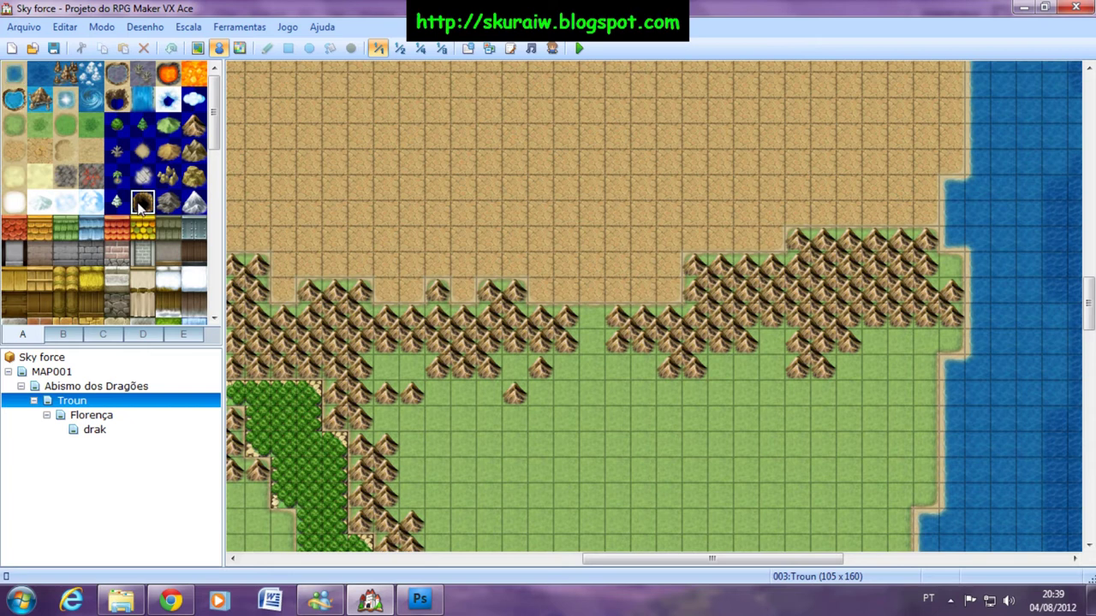
left_click(196, 48)
left_click(741, 342)
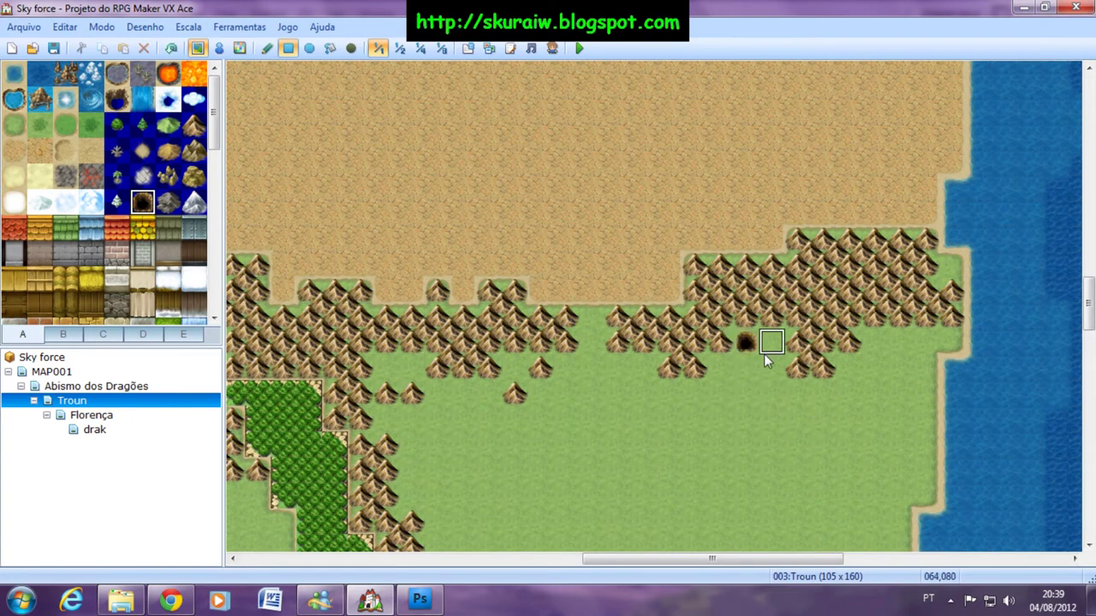
key("ctrl+z")
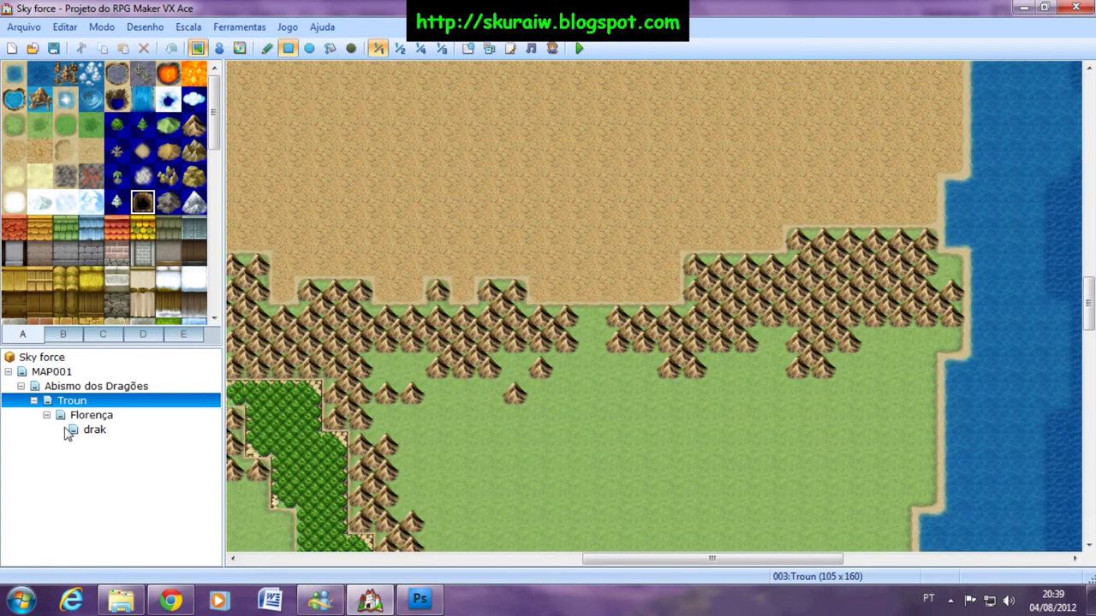
Place the dark cave entrance tile from tileset B into the mountain range on the Troun map at 062,080
left_click(61, 334)
left_click(39, 126)
left_click(719, 344)
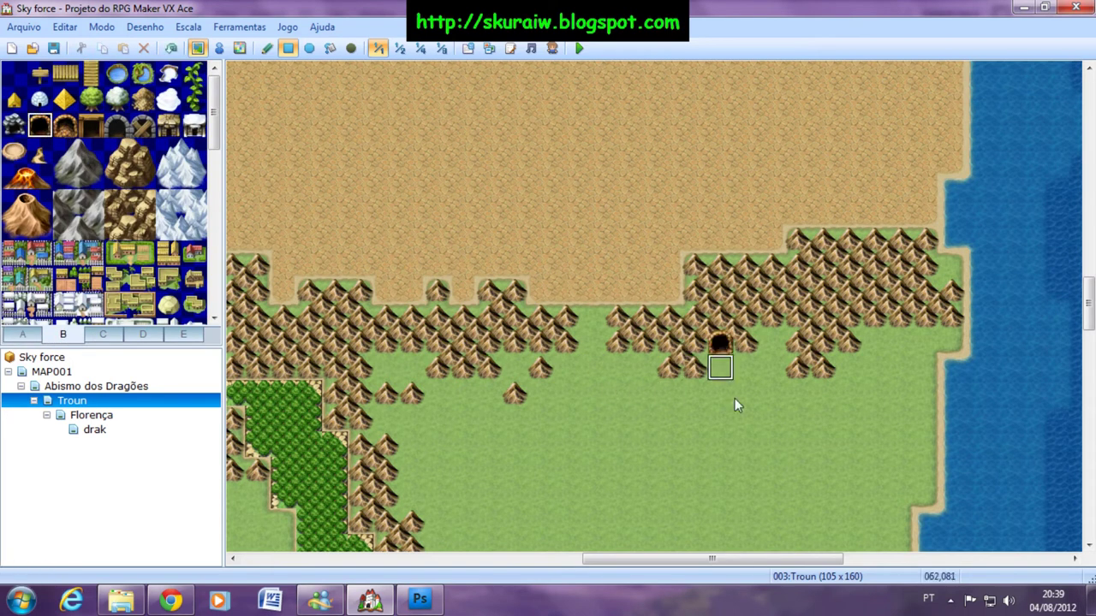
left_click(399, 48)
left_click(377, 48)
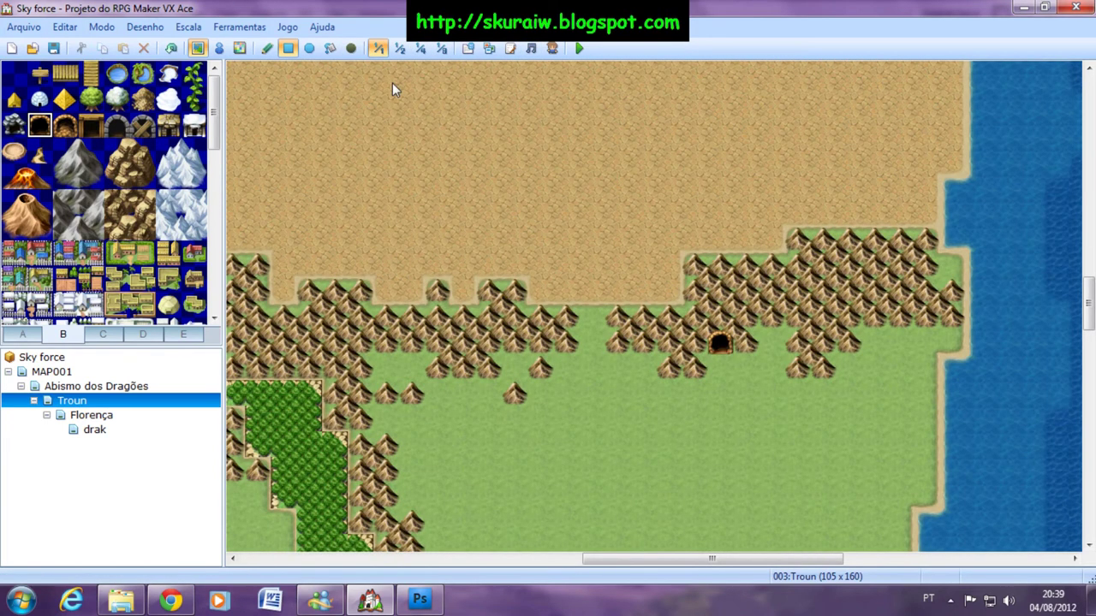
left_click_drag(727, 559, 754, 559)
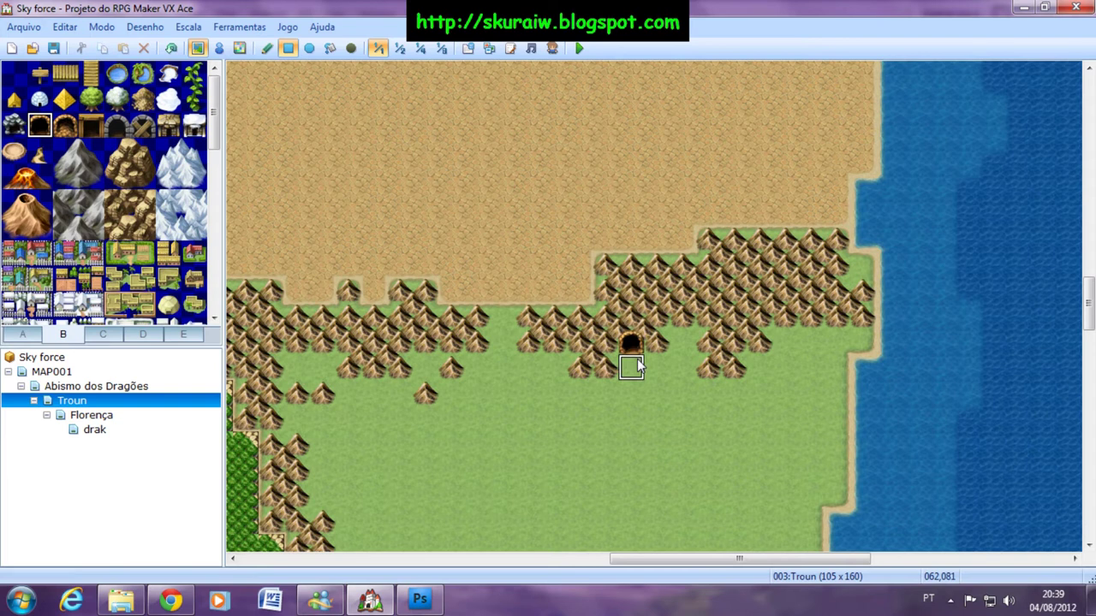
Generate a dungeon over the Troun map with yellow brick walls and the cracked grey stone floor
right_click(55, 402)
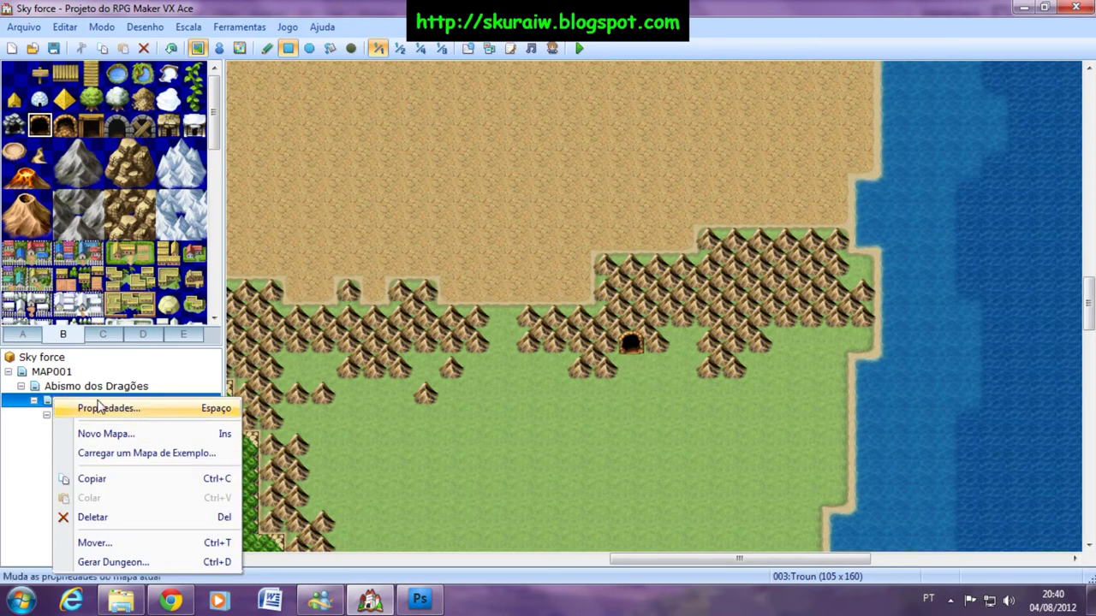
left_click(112, 562)
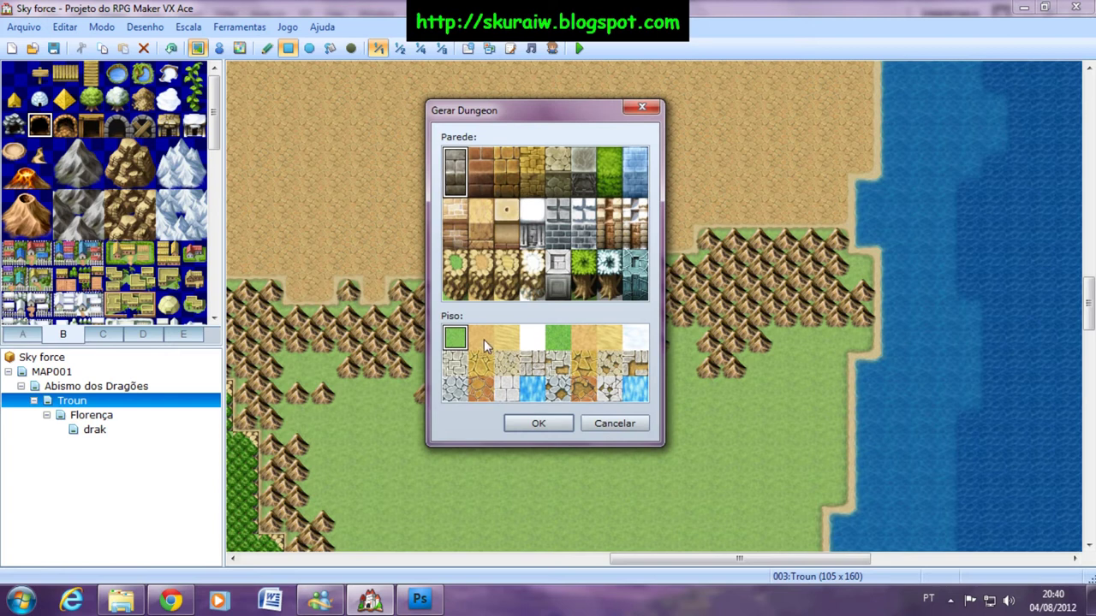
left_click(557, 390)
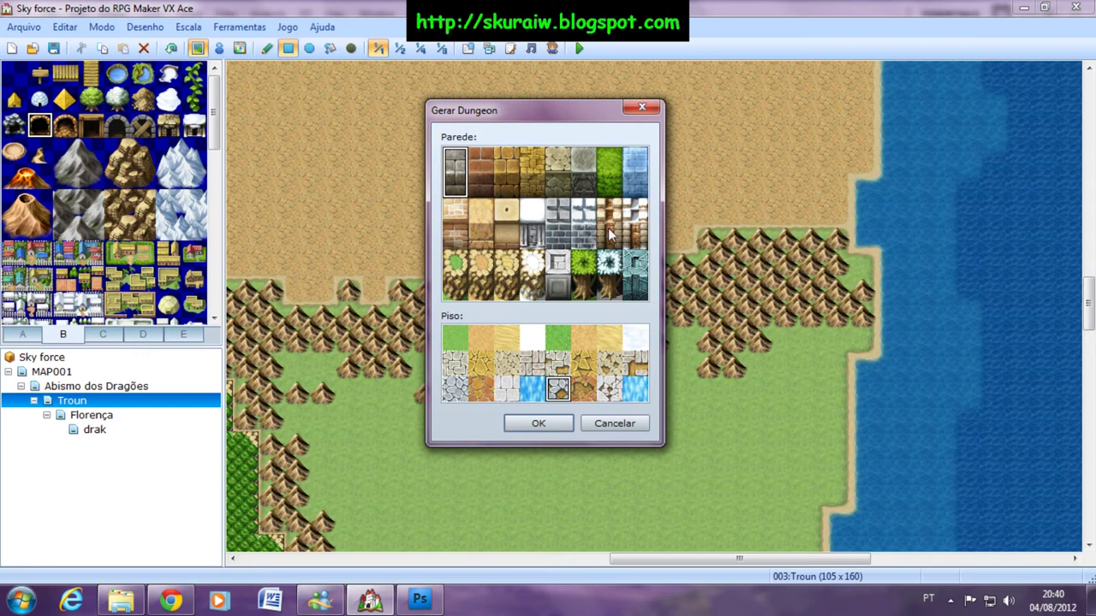
left_click(529, 188)
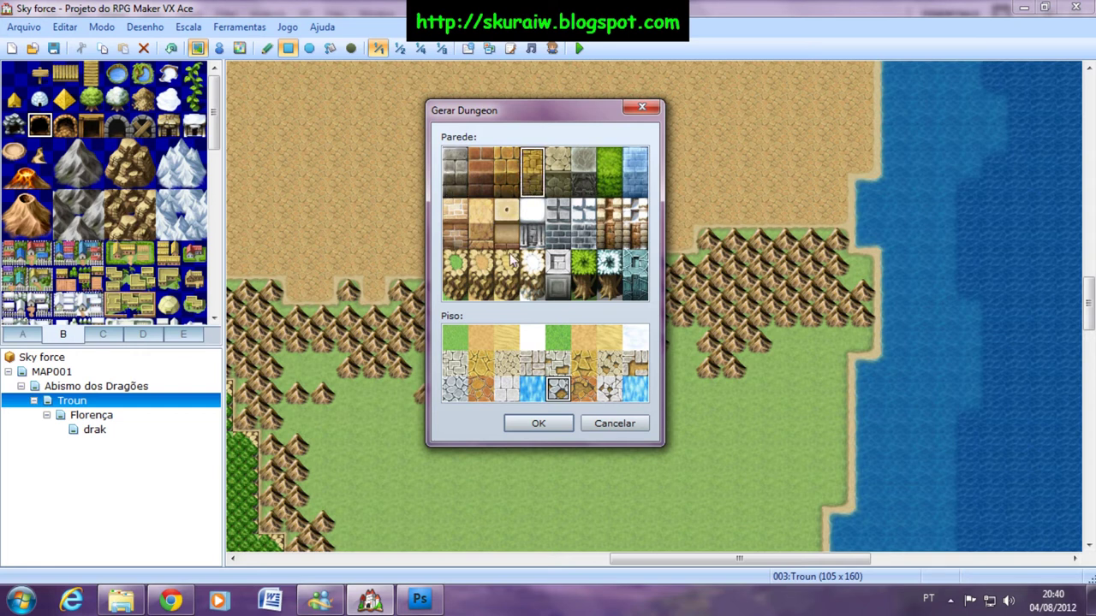
left_click(538, 423)
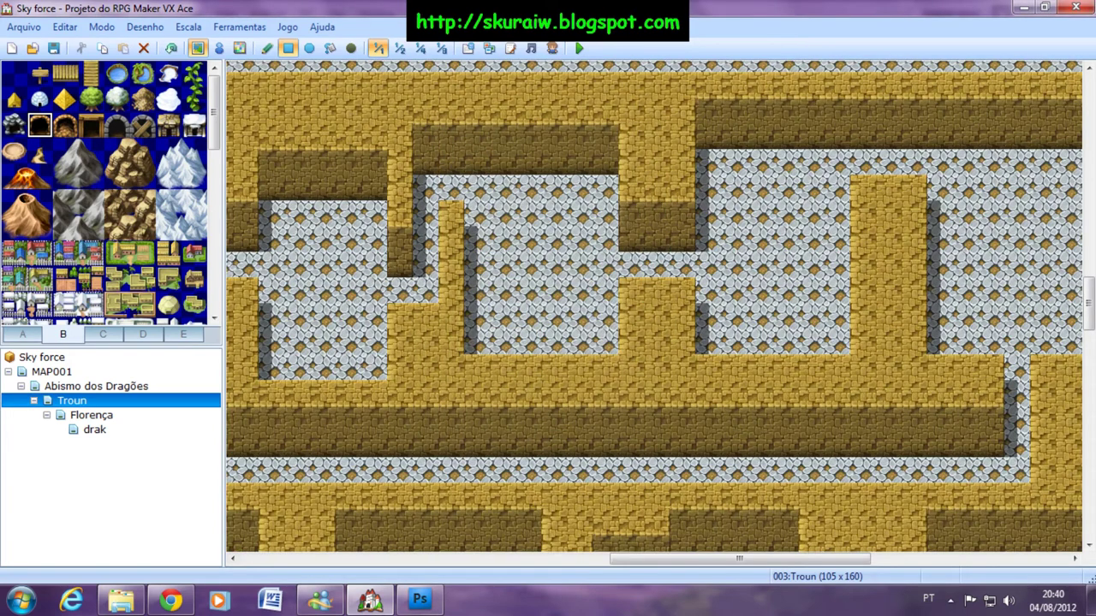
left_click_drag(1089, 317, 1087, 462)
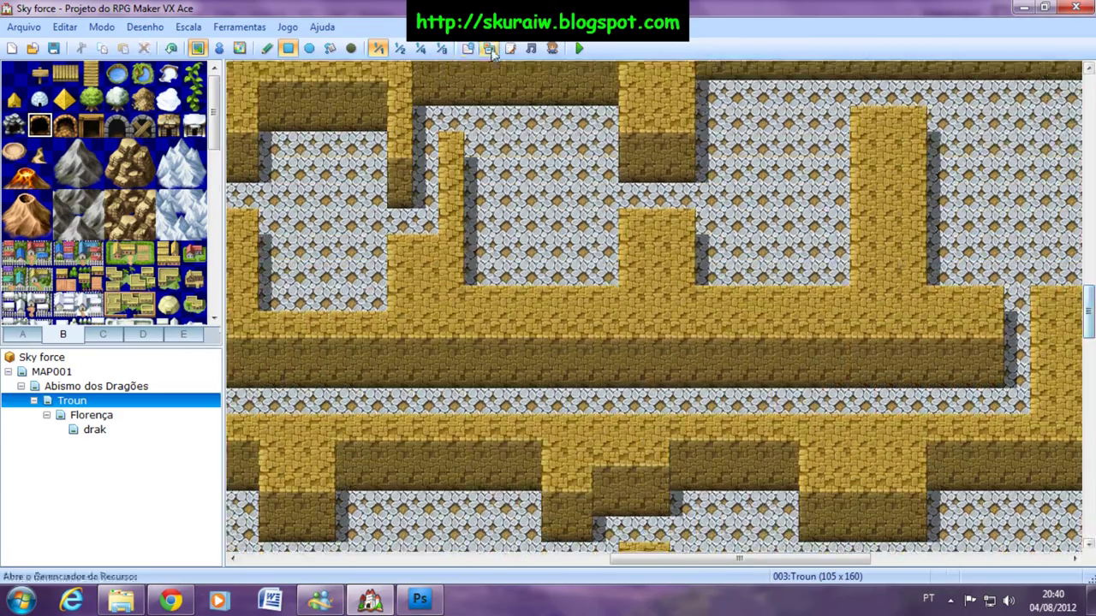
left_click(420, 48)
Examine the stairs at the southern entrance of the Mina Abandonada: B1 map, and return to Troun's cave entrance
left_click_drag(1089, 394, 1070, 244)
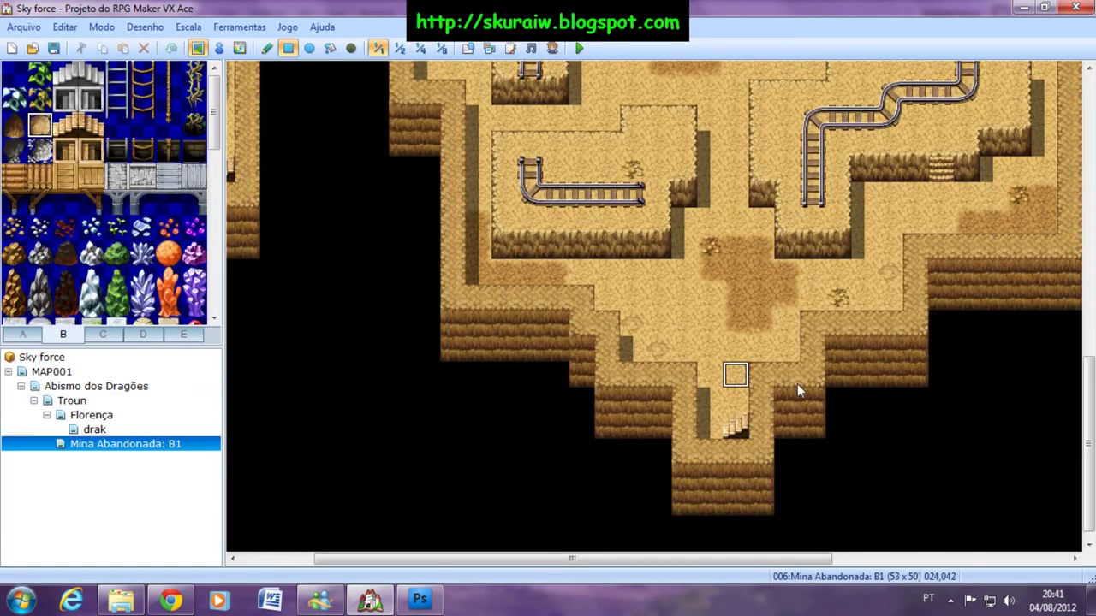
scroll(775, 428, "up", 2)
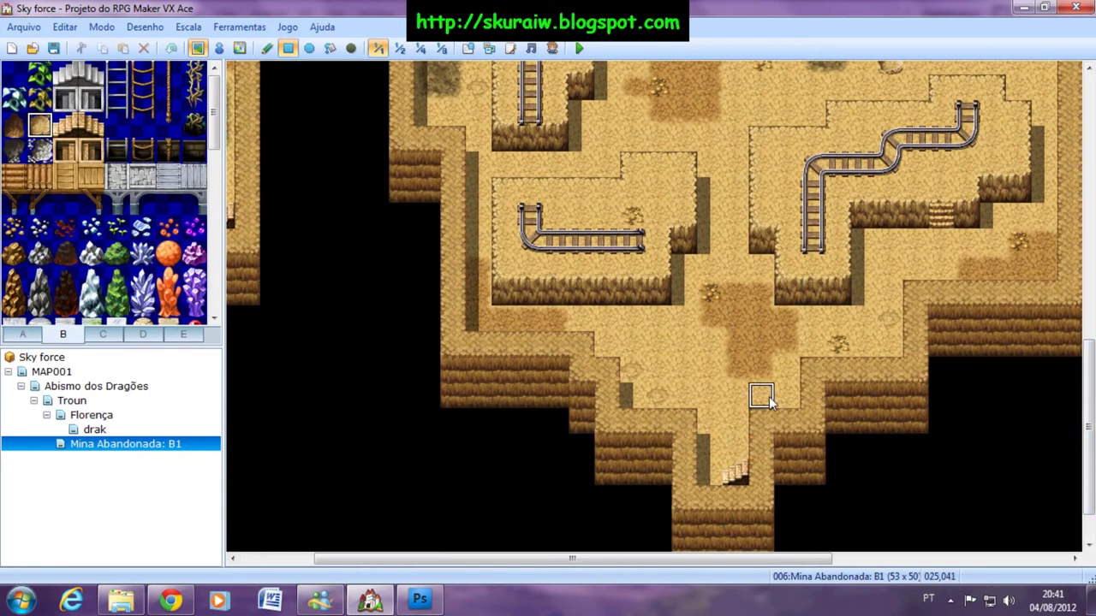
left_click(67, 400)
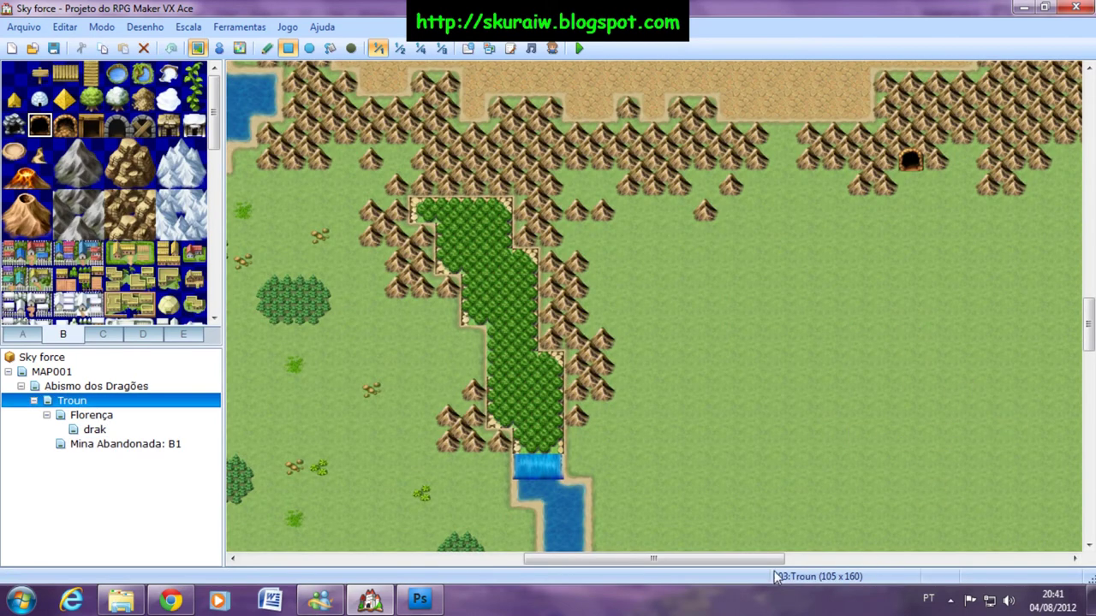
left_click_drag(749, 558, 966, 452)
left_click_drag(1087, 325, 1087, 289)
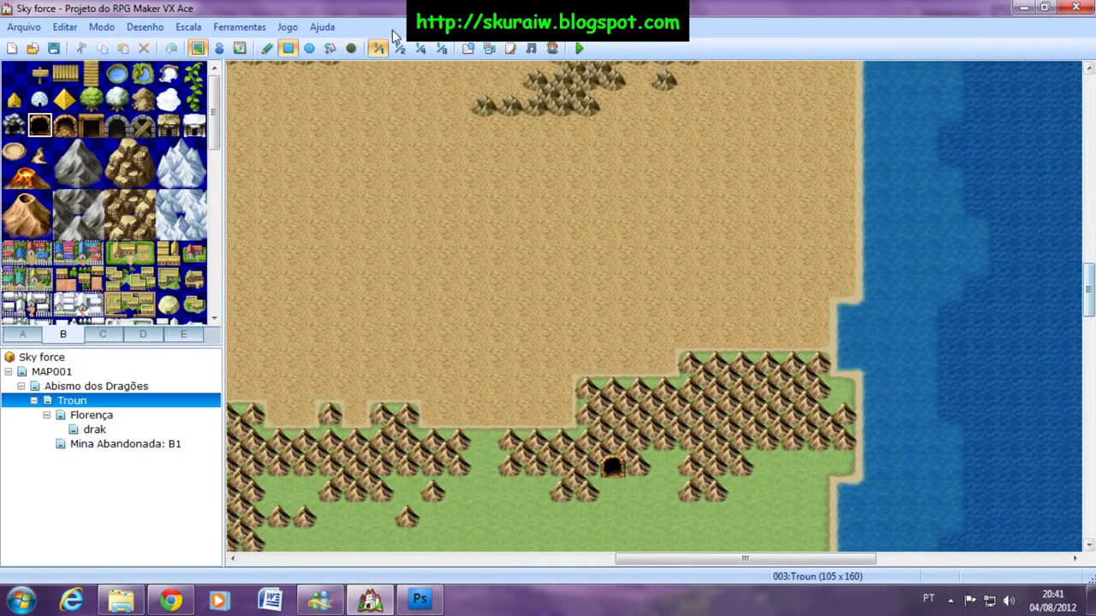
Create a quick teleport event on Troun's cave entrance leading to Mina Abandonada: B1 at (023,044), with direction Reter
left_click(217, 49)
right_click(610, 467)
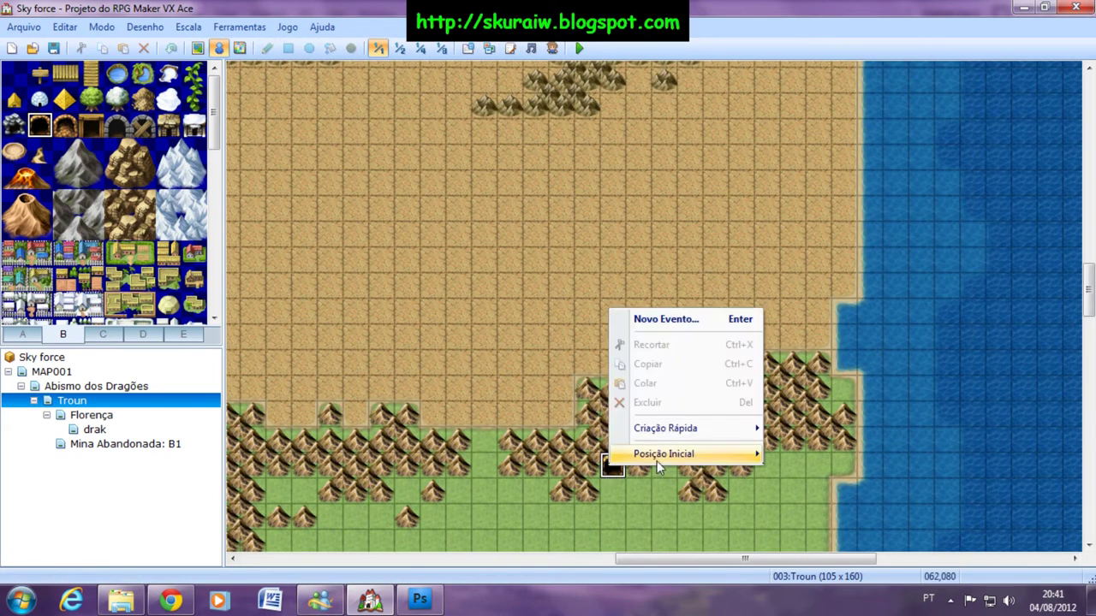
mouse_move(719, 428)
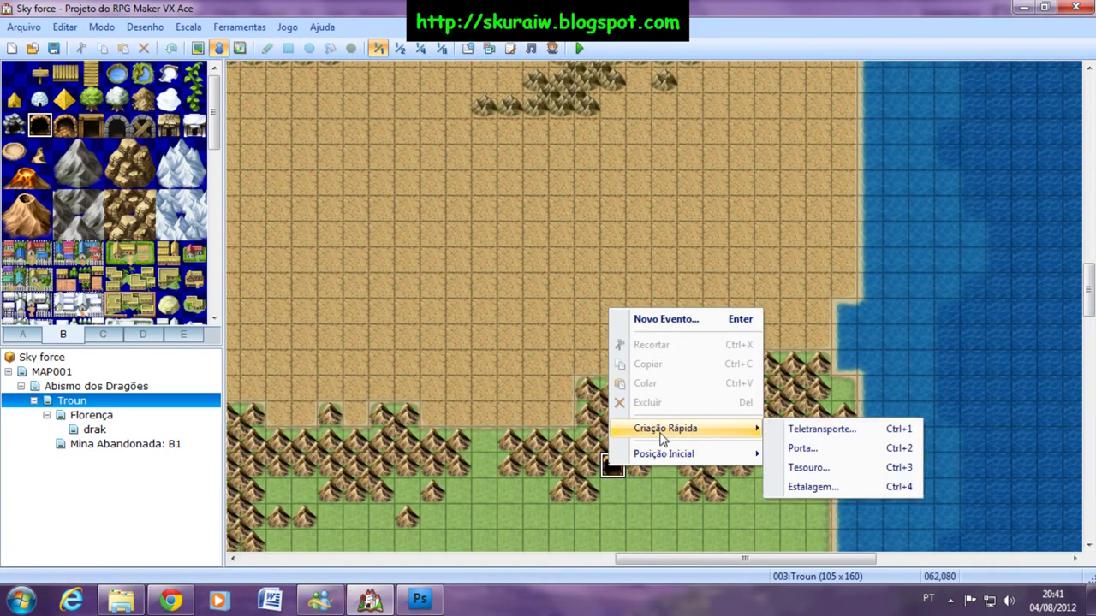
left_click(873, 434)
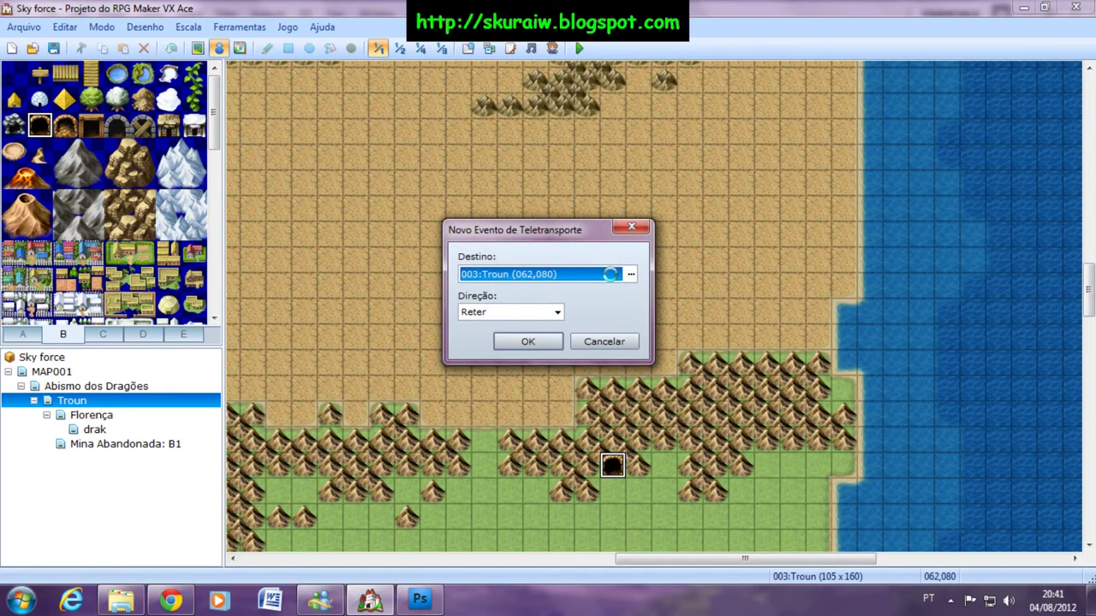
left_click(630, 274)
left_click(294, 150)
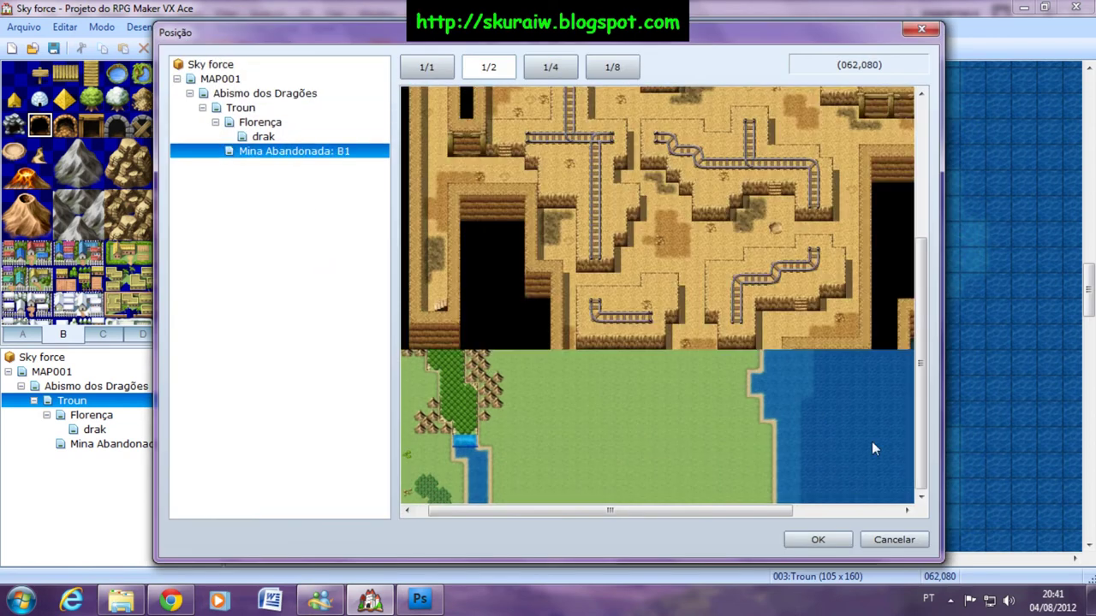
left_click(688, 428)
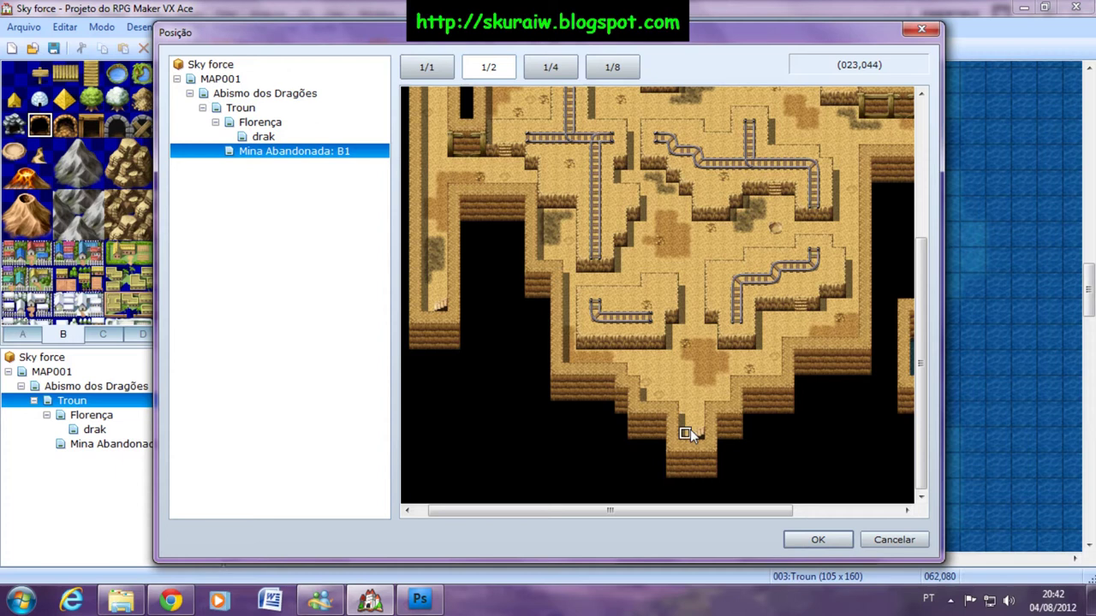
left_click(810, 541)
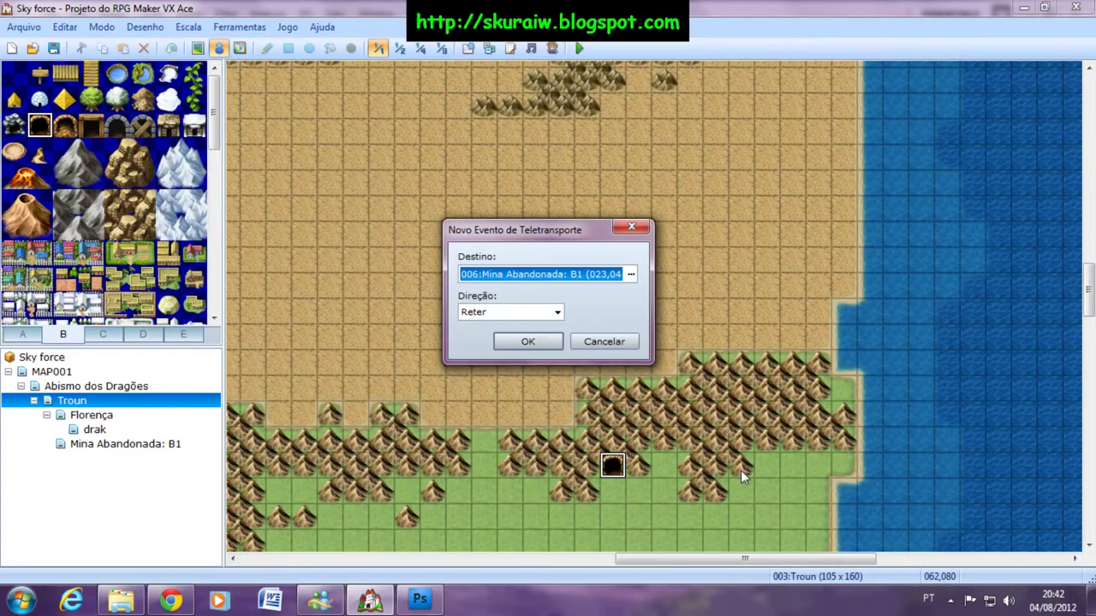
left_click(527, 342)
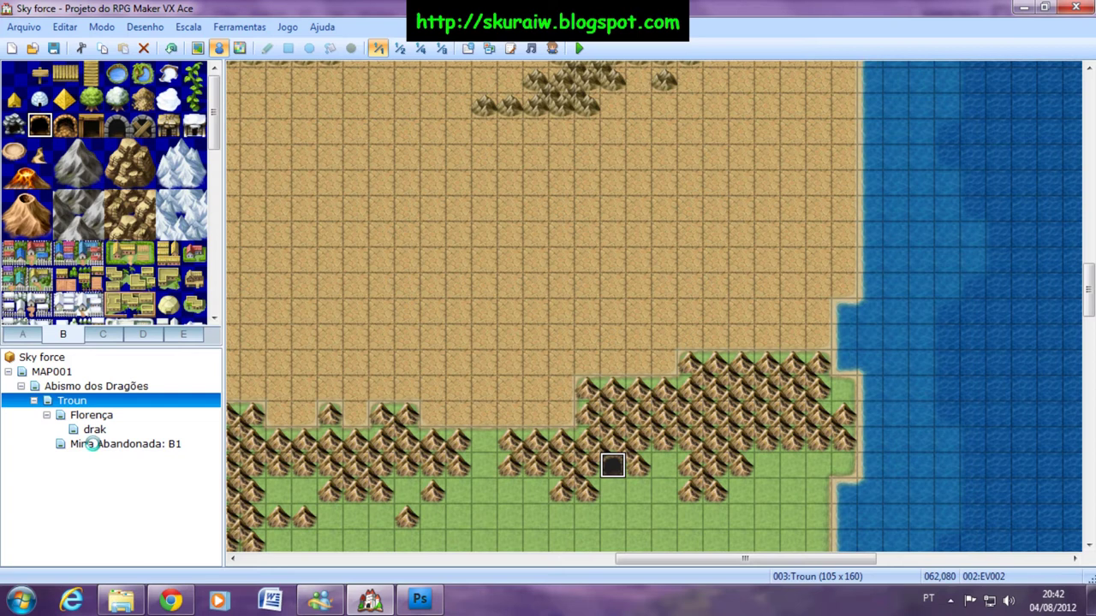
Create a quick teleport event on the stairs of Mina Abandonada: B1 at 024,044, leading to Troun at (062,081) with direction Reter
left_click(94, 446)
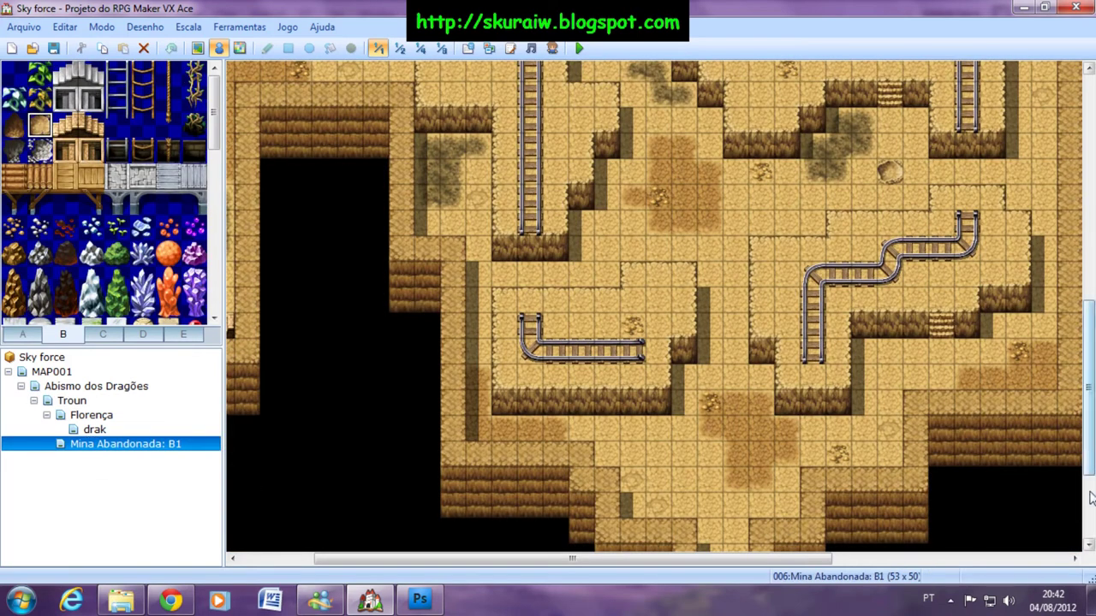
scroll(744, 415, "down", 3)
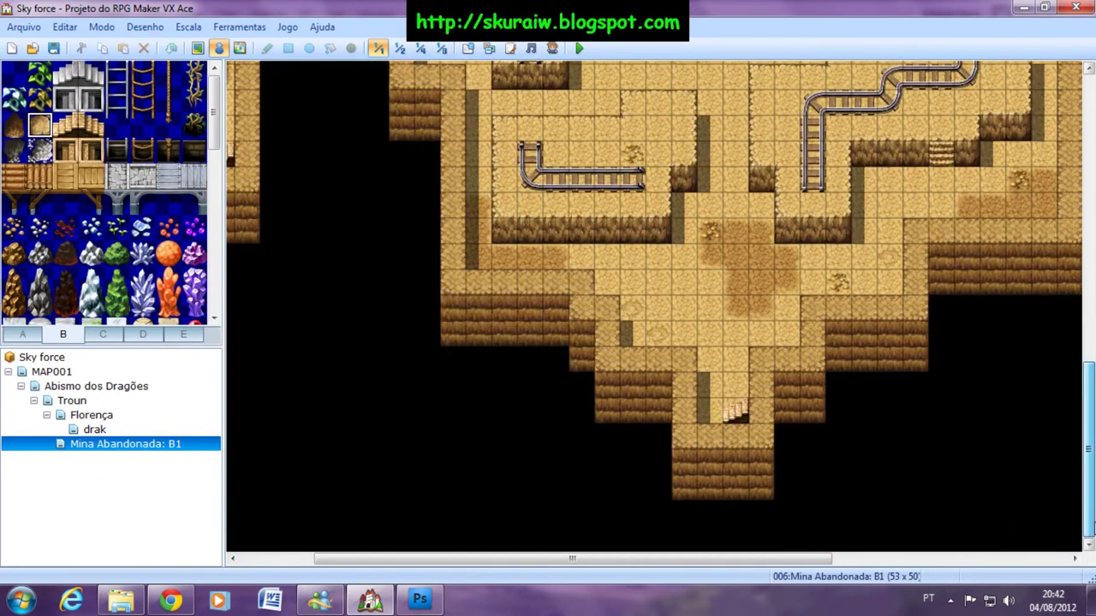
right_click(736, 414)
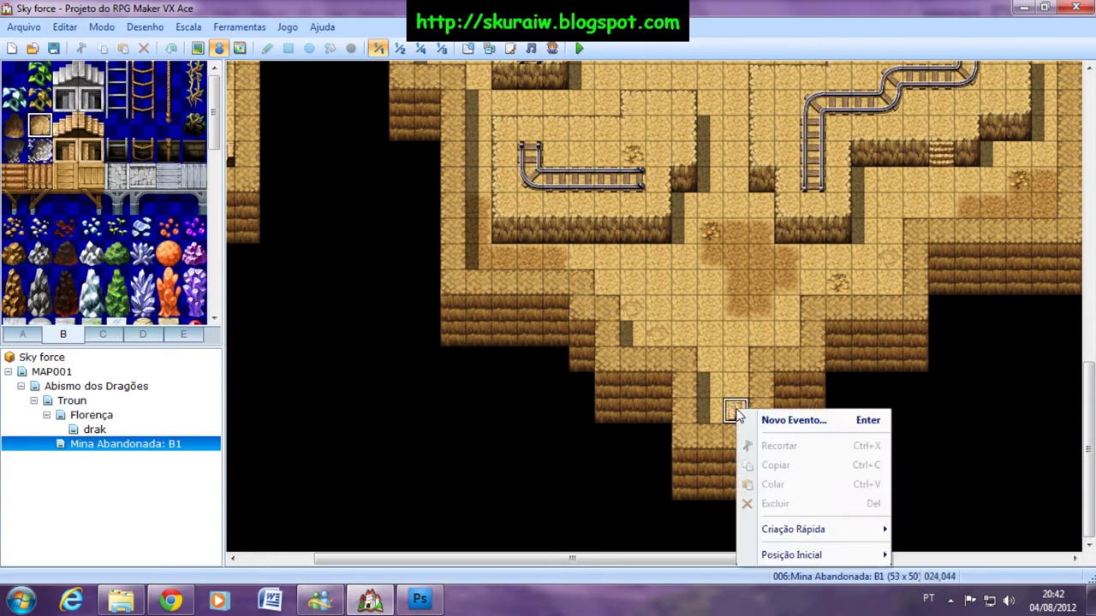
mouse_move(819, 532)
left_click(952, 470)
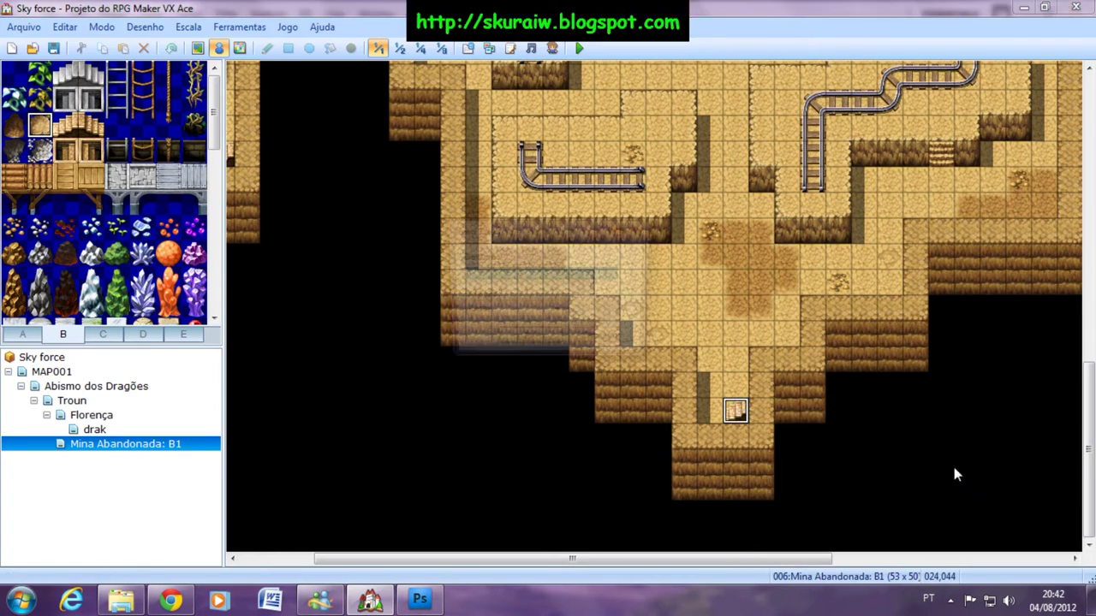
left_click(603, 276)
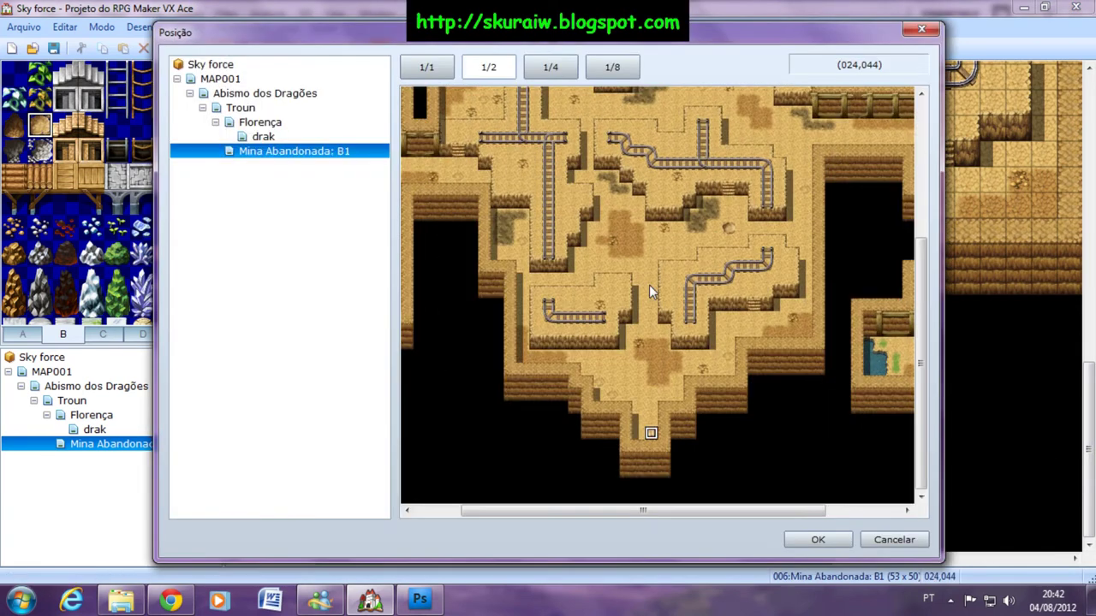
left_click(233, 108)
left_click(637, 384)
left_click(818, 539)
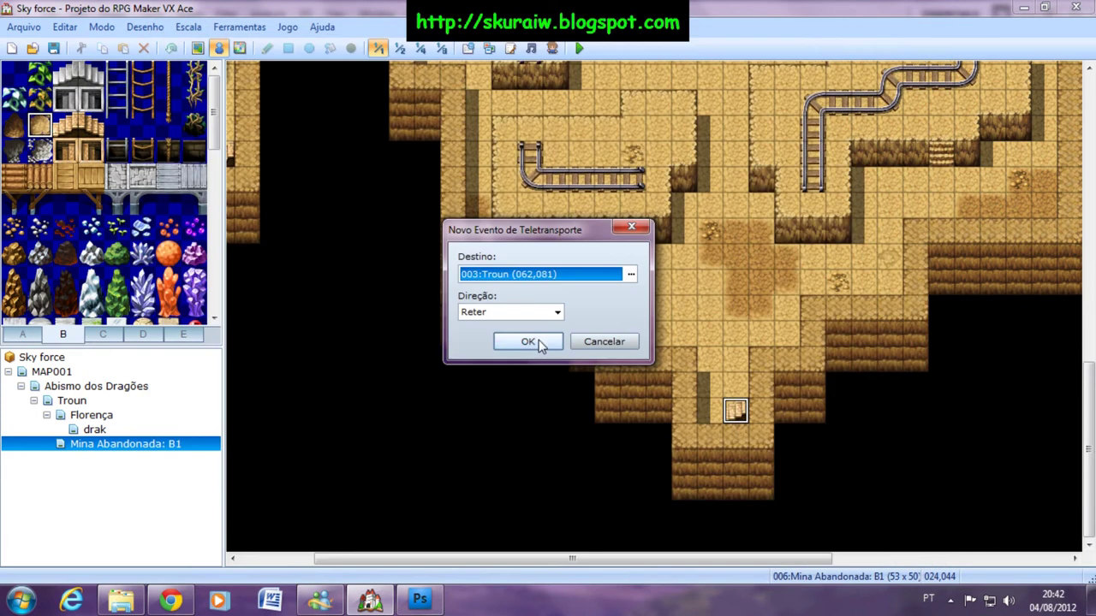
left_click(528, 341)
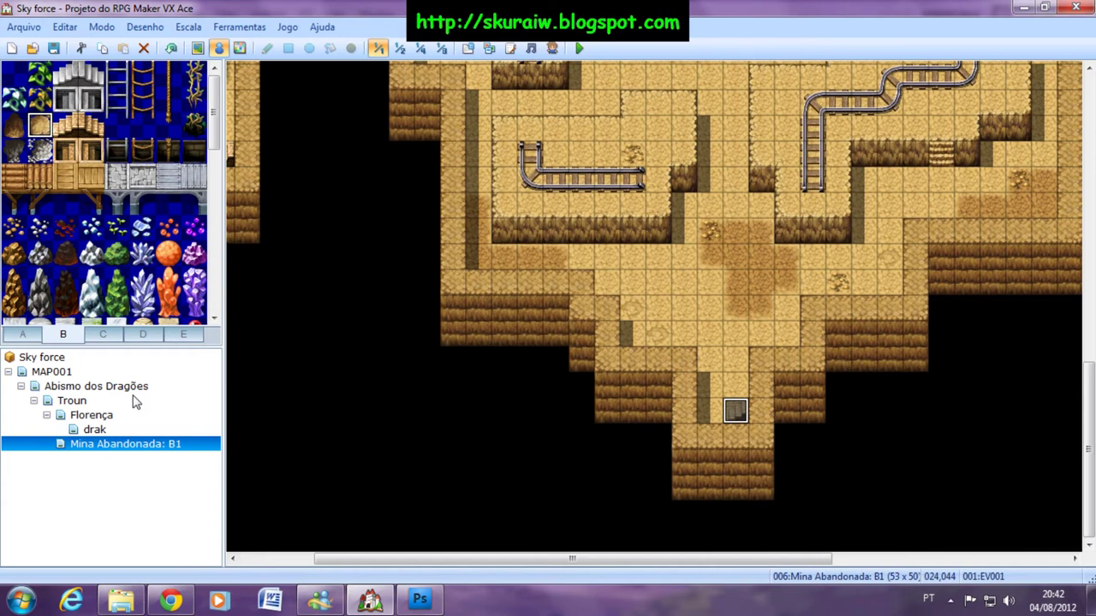
Edit the teleport event on Troun's cave entrance and insert a Fade Out command before the Teletransporte line
left_click(73, 401)
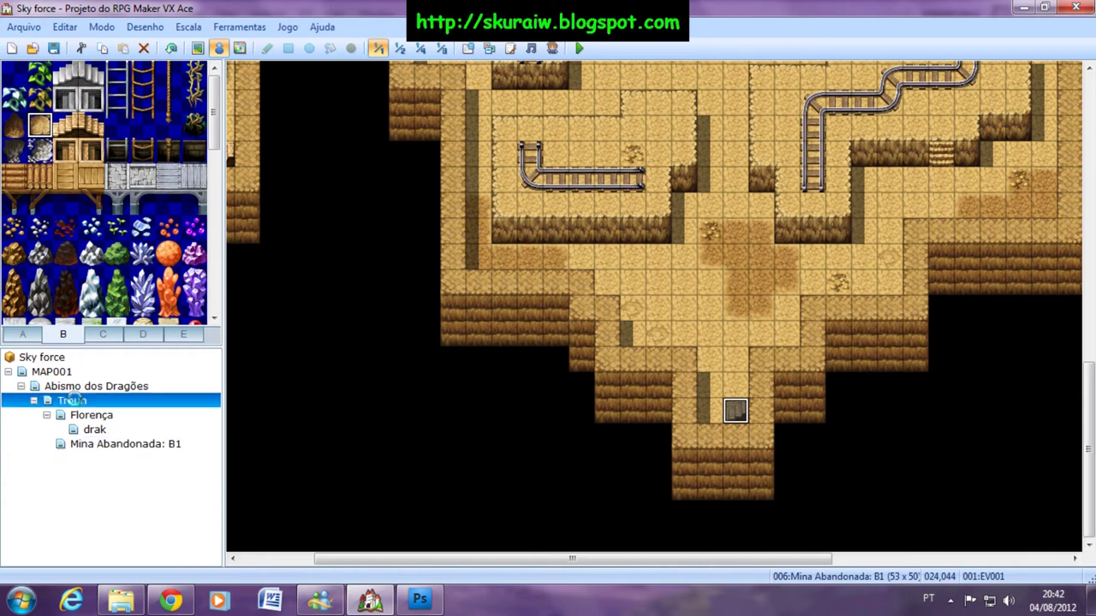
scroll(936, 362, "down", 5)
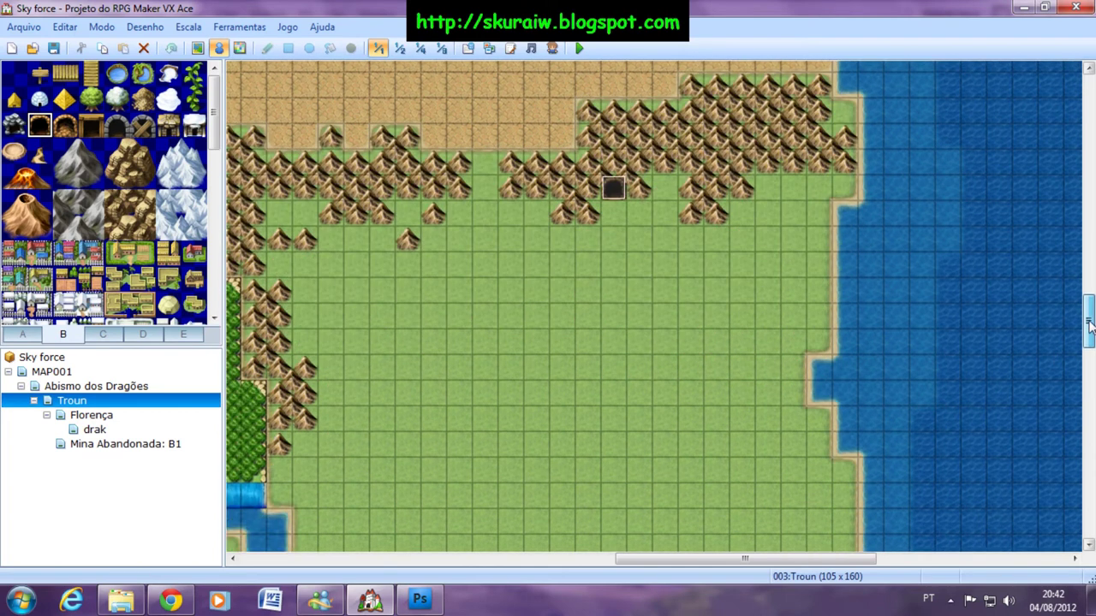
scroll(937, 362, "up", 4)
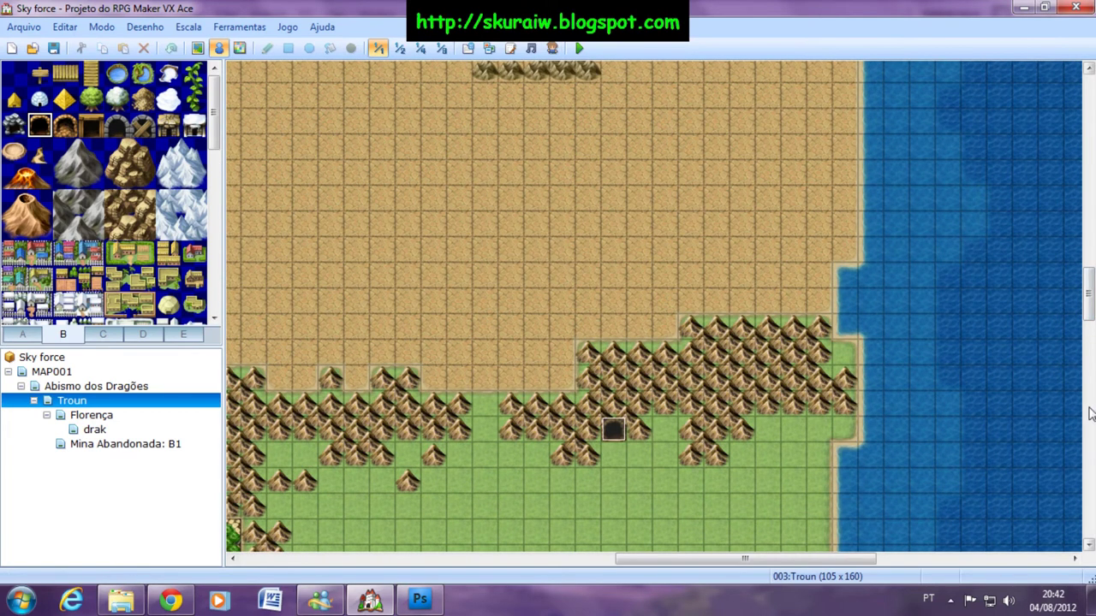
scroll(591, 250, "down", 4)
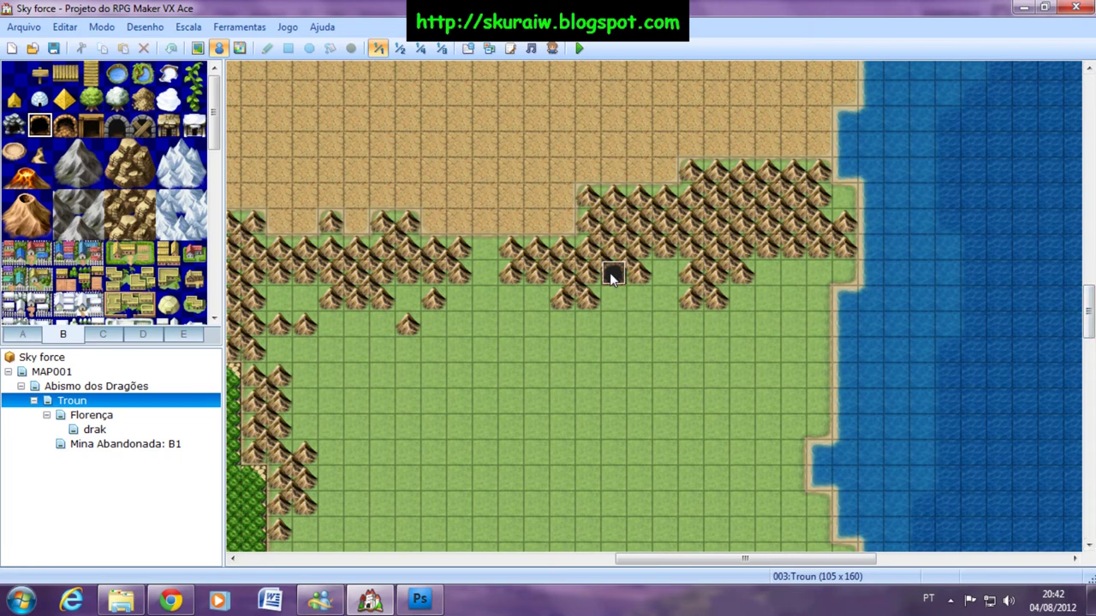
right_click(609, 272)
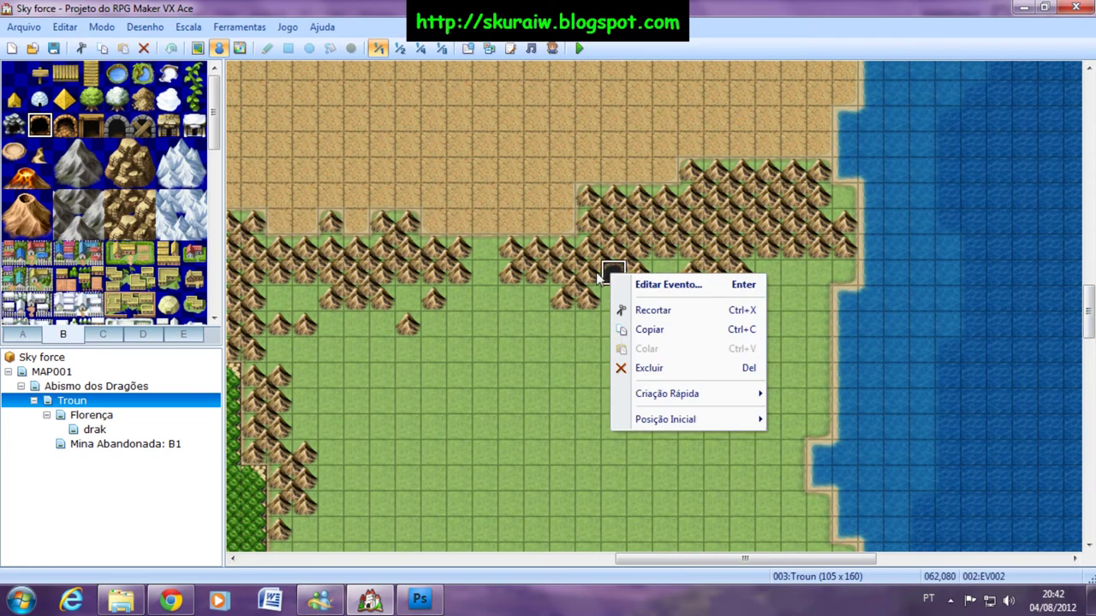
left_click(647, 289)
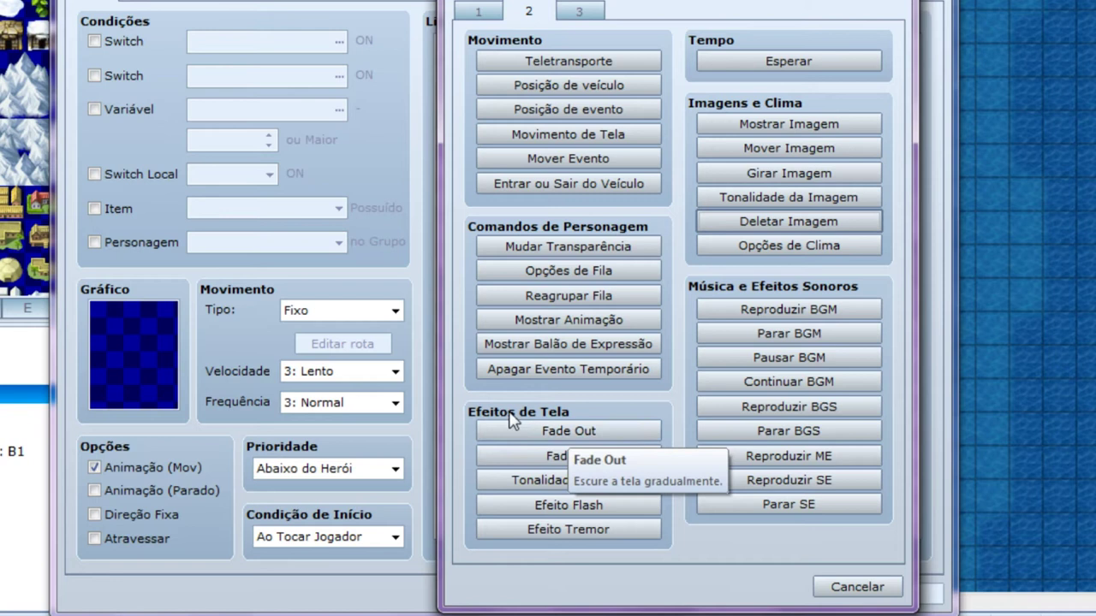
left_click(587, 432)
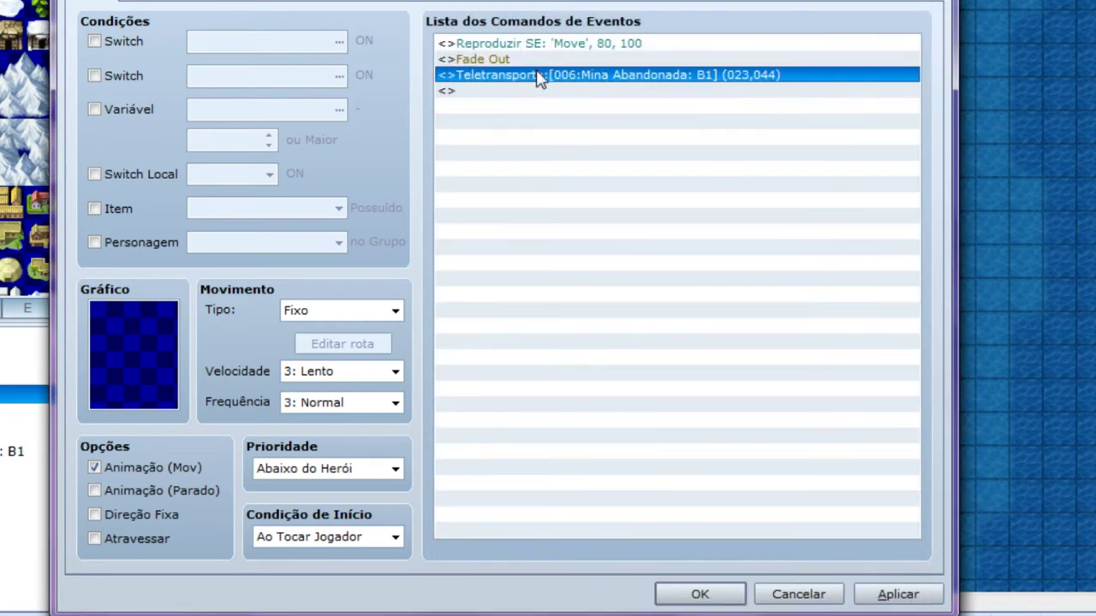
Insert a Mostrar Imagem command before the teleport, using number 15 and the graphic Imagem 01 with origin Superior Esquerda
key("Insert")
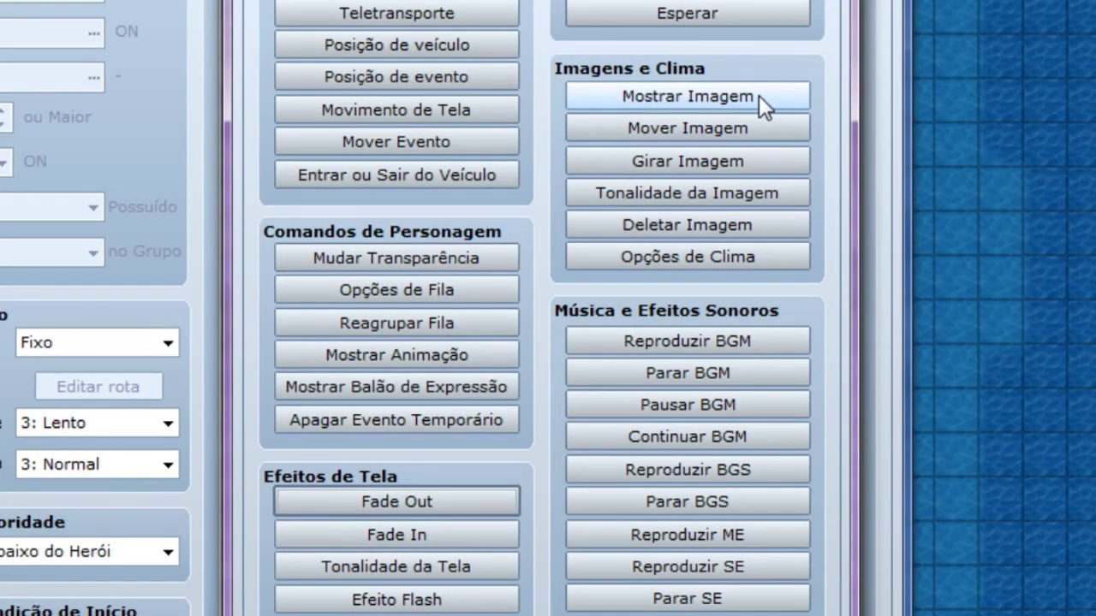
left_click(839, 125)
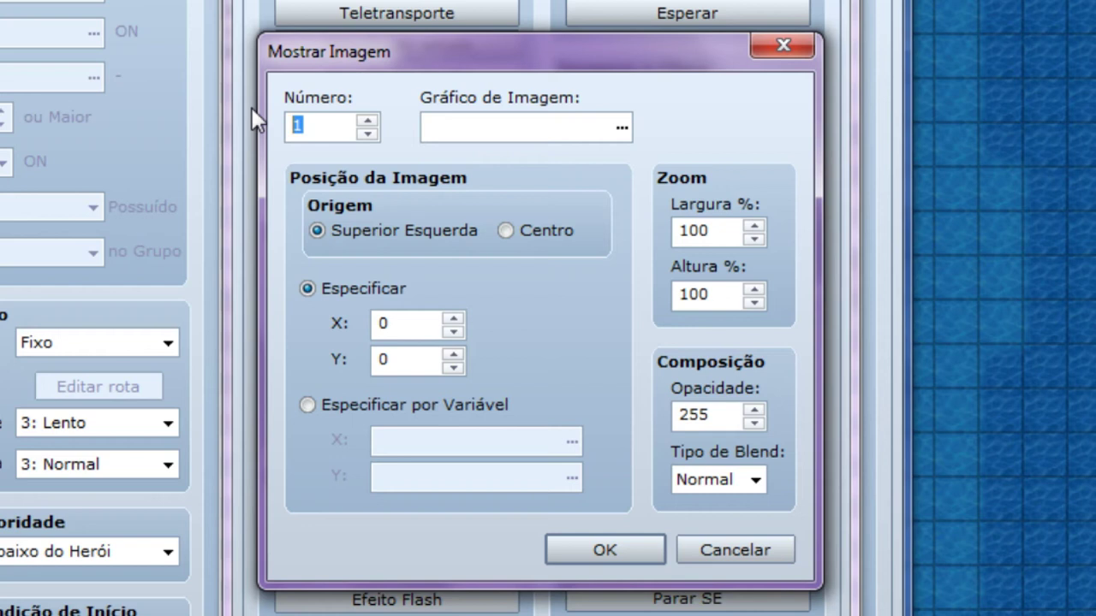
type("15")
double_click(616, 139)
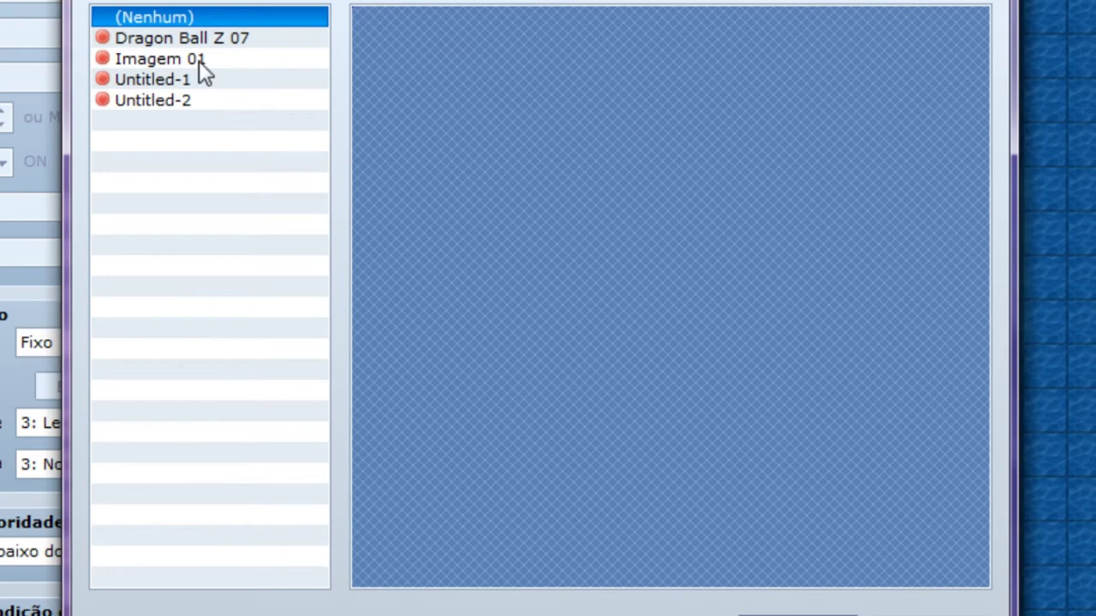
left_click(198, 59)
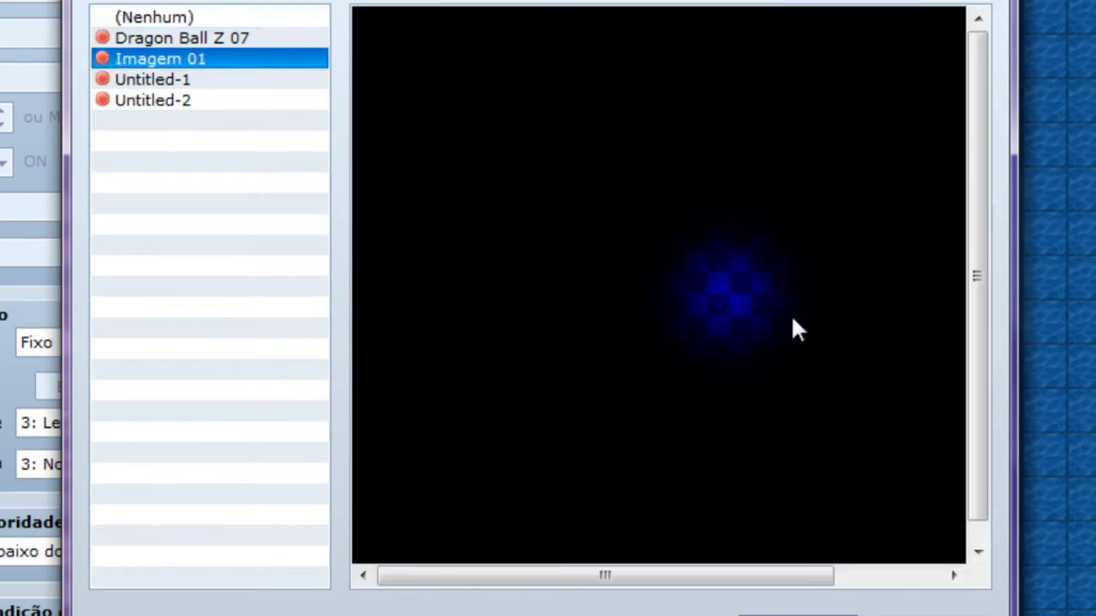
key("Return")
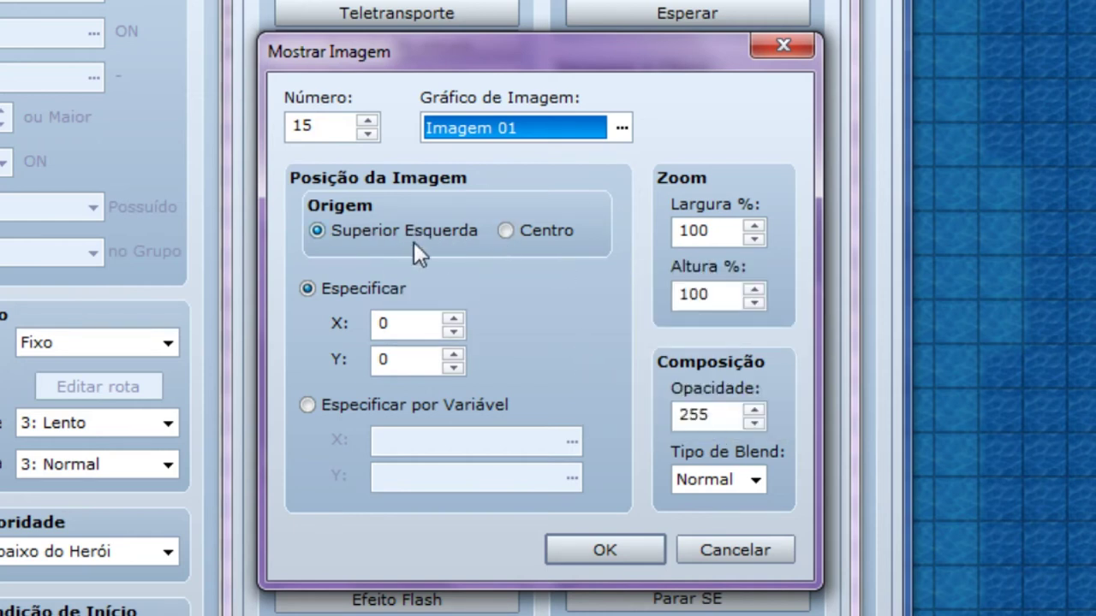
left_click(599, 552)
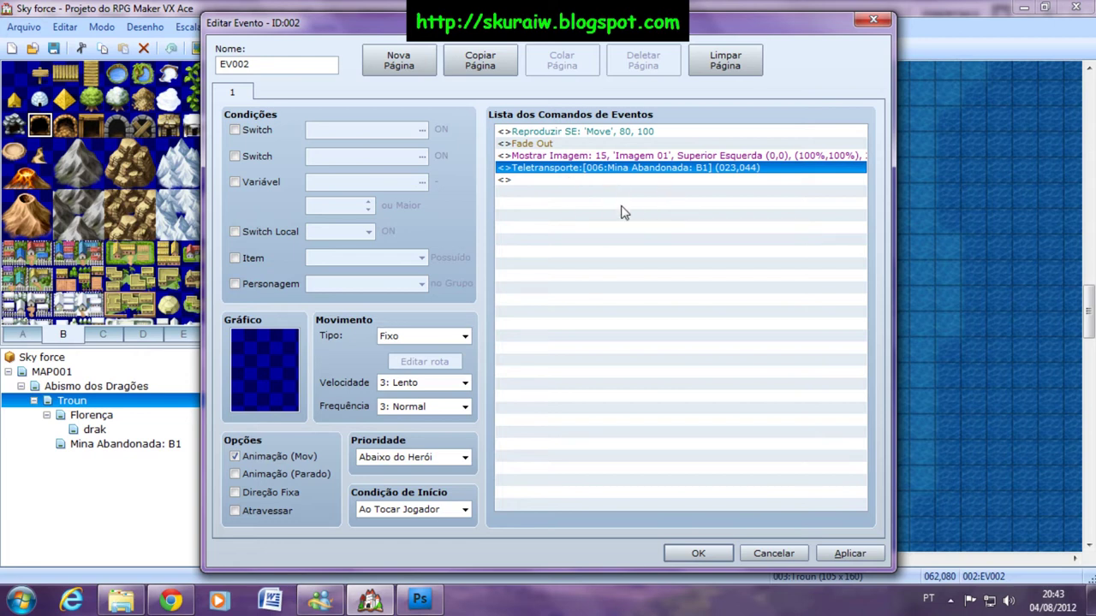
Add a Fade In command between the image command and the teleport, and save the cave entrance event
double_click(562, 179)
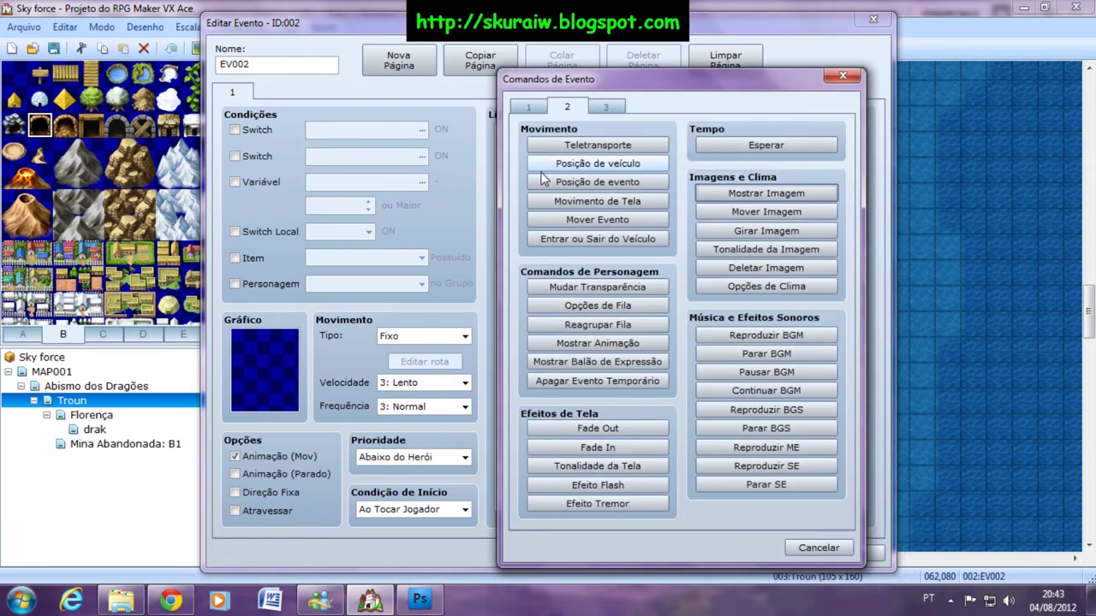
left_click(624, 447)
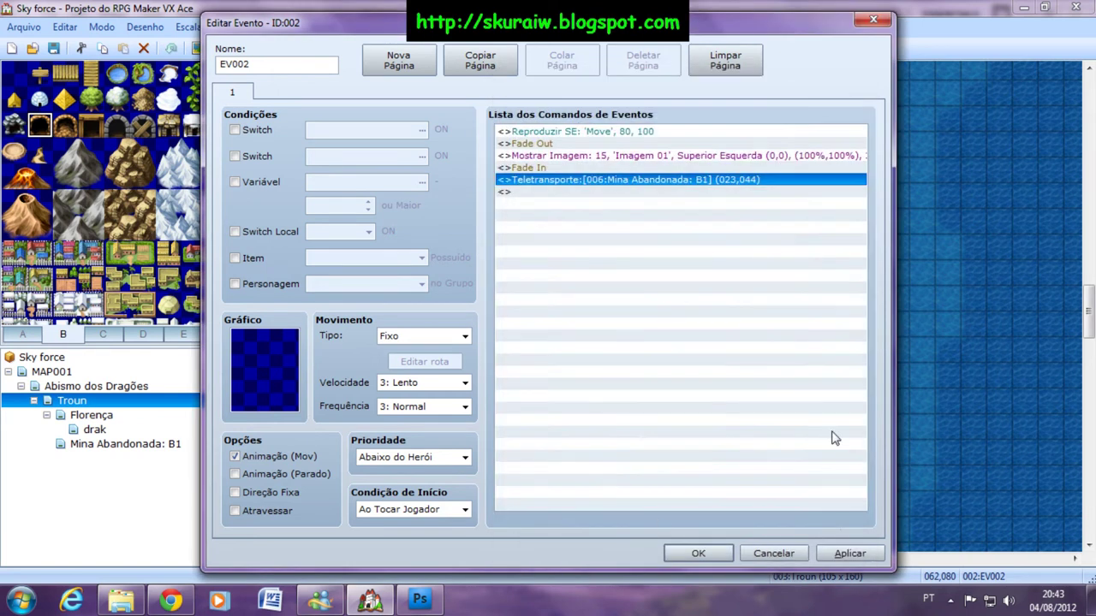
left_click(864, 560)
left_click(699, 554)
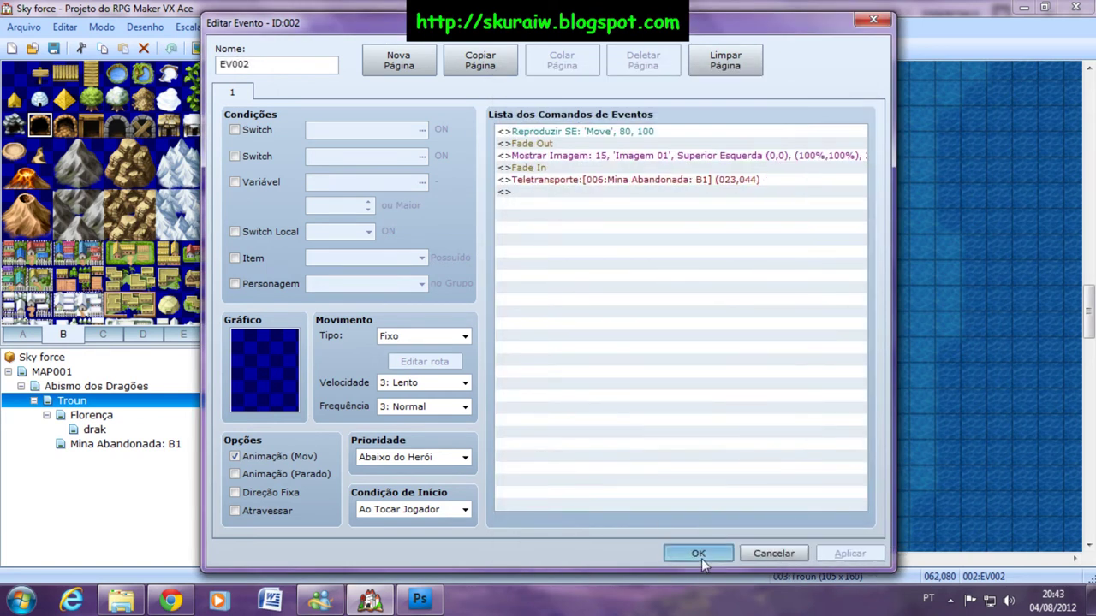
Set the player's starting position on Troun at 062,081, just below the cave entrance
right_click(614, 305)
mouse_move(702, 452)
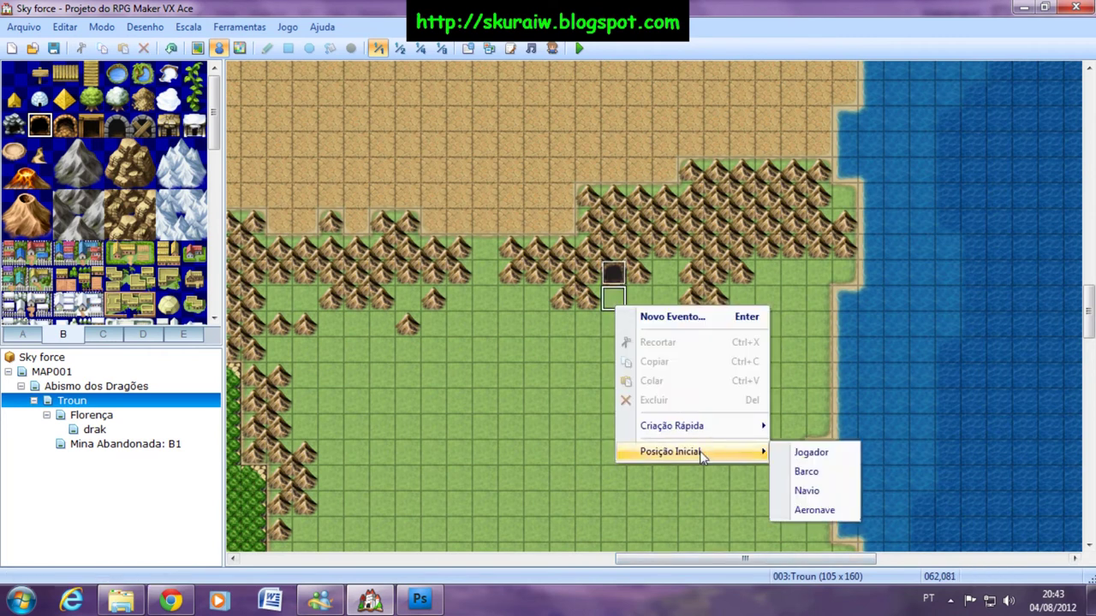
left_click(806, 450)
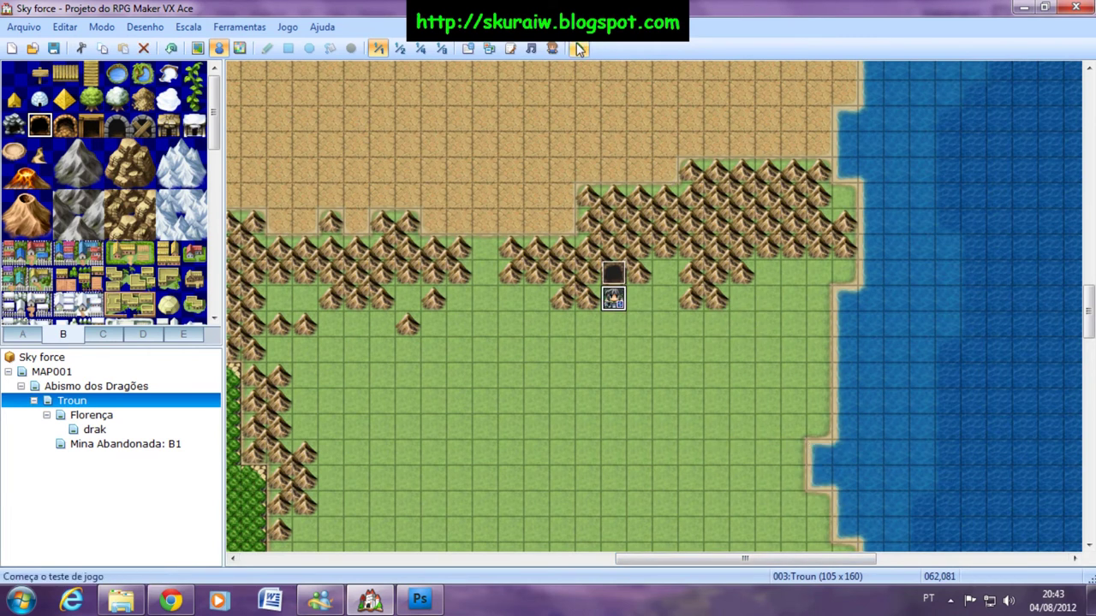
Playtest a new game, walk into the cave to check the dark overlay, and close the game
left_click(579, 48)
left_click(485, 334)
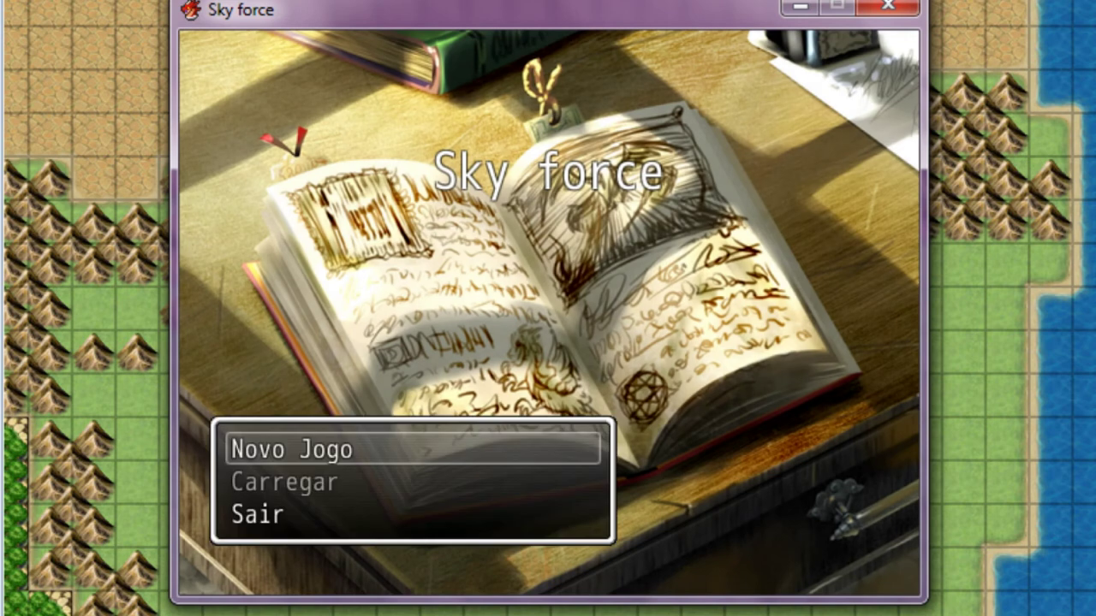
key("Return")
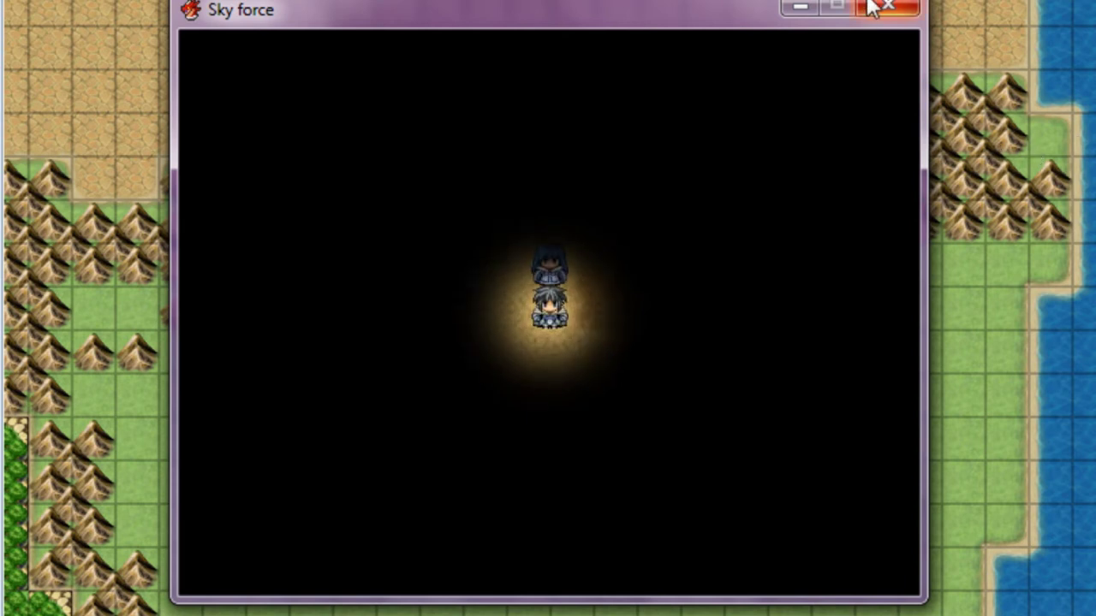
left_click(901, 7)
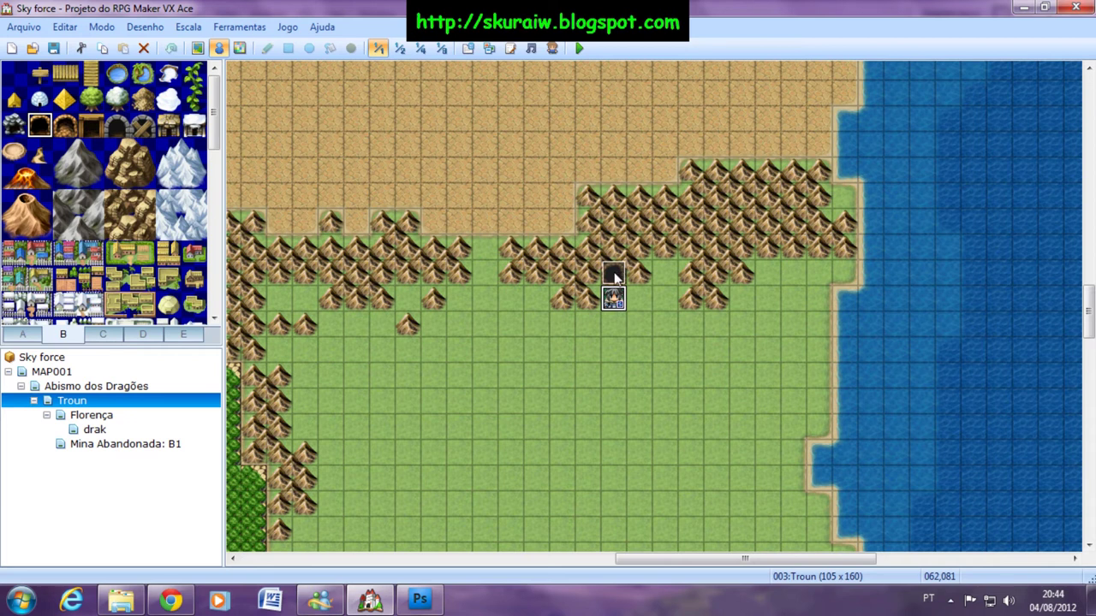
Move the Fade In command of Troun's cave entrance event to after the Teletransporte command and save the event
right_click(614, 274)
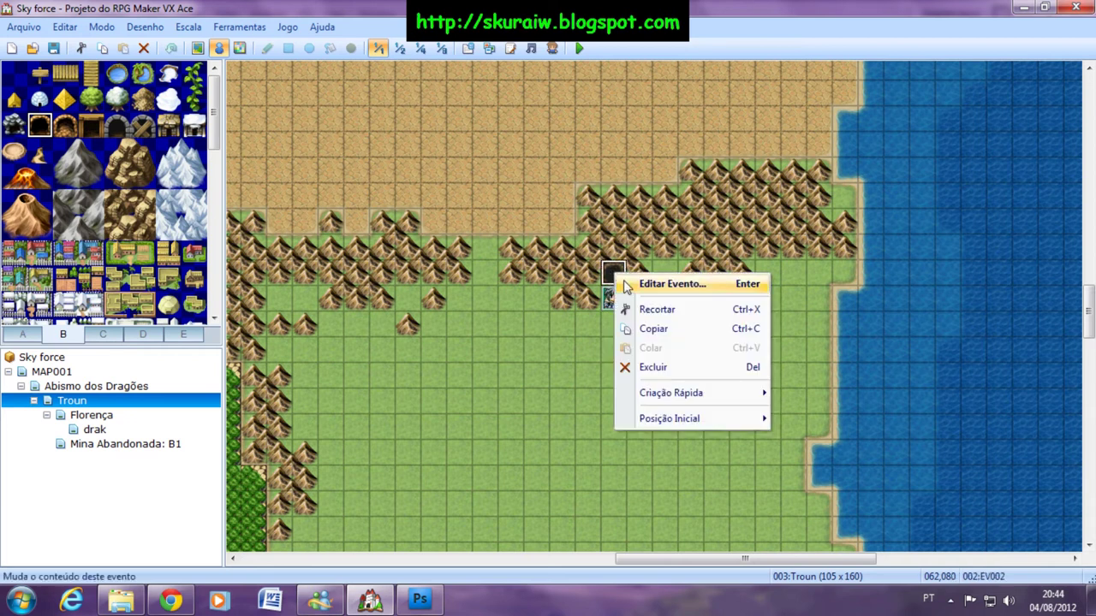
left_click(655, 284)
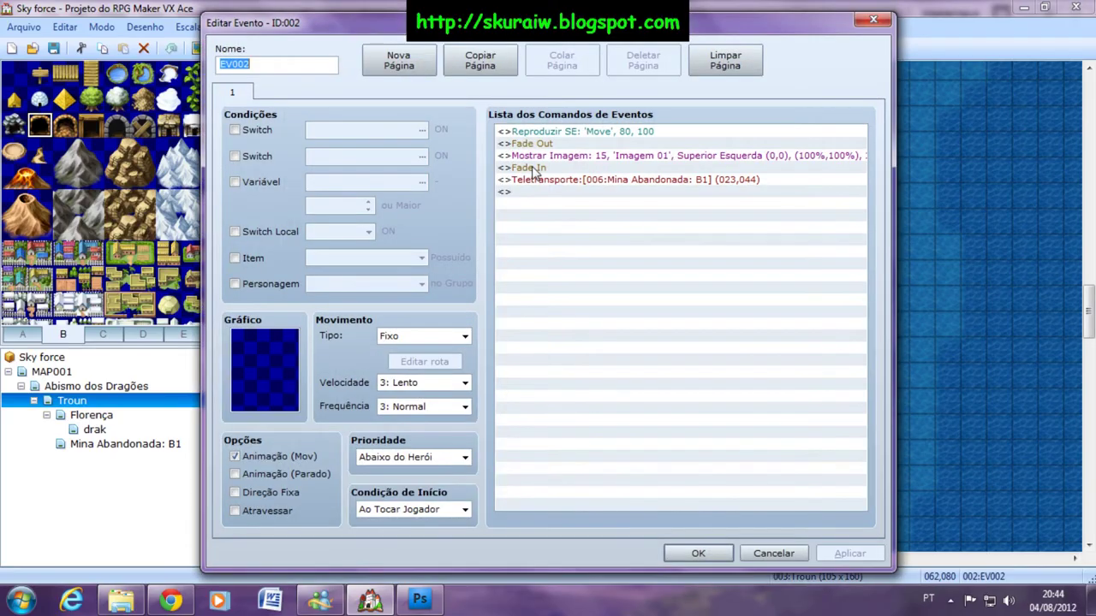
left_click(599, 170)
left_click(258, 189)
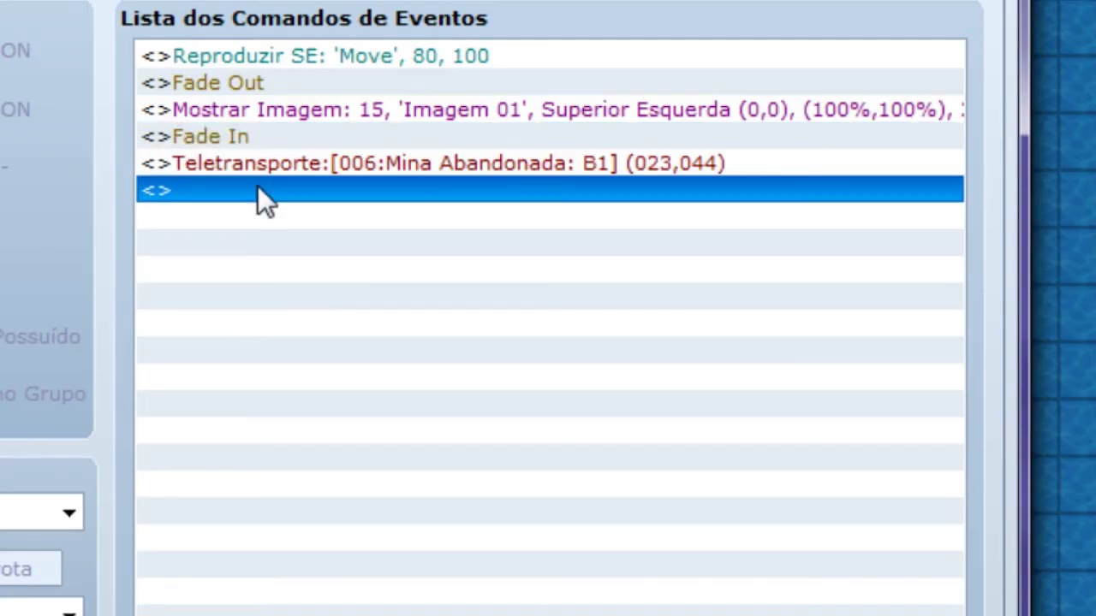
left_click(196, 137)
left_click(196, 237)
right_click(205, 134)
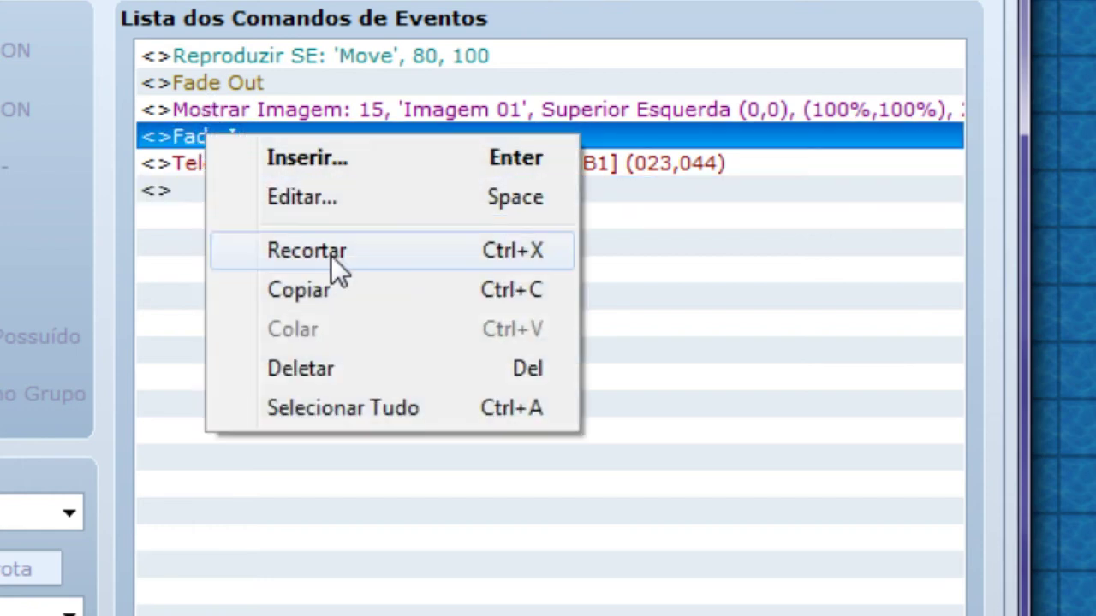
left_click(307, 250)
left_click(186, 170)
right_click(186, 170)
left_click(256, 366)
left_click(705, 552)
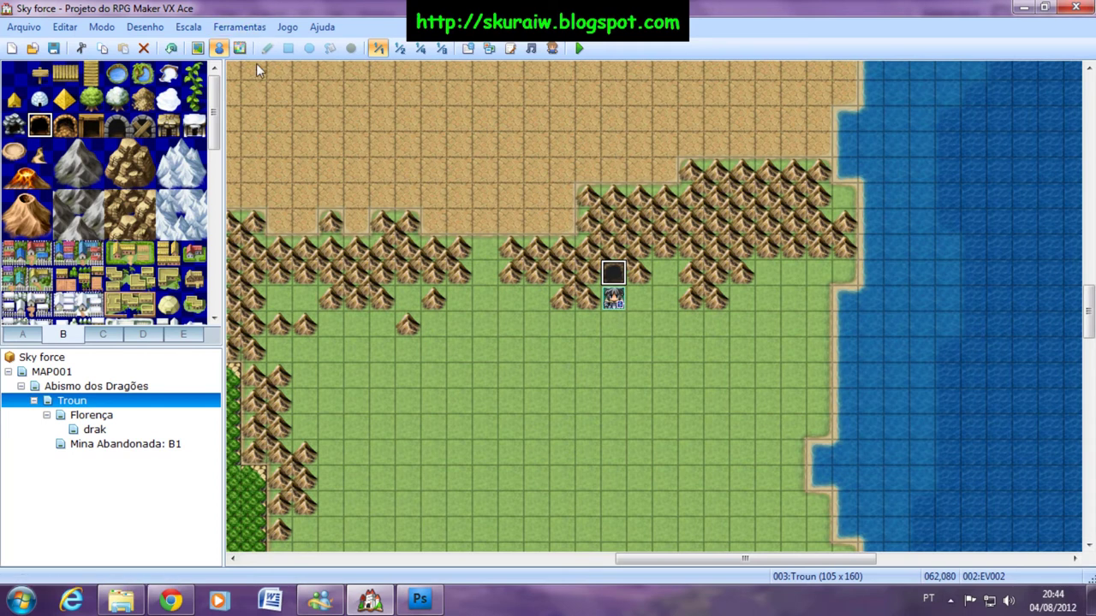
Open the database and name common event 002 "Luz reveladora", with its start condition set to Nenhum
left_click(236, 28)
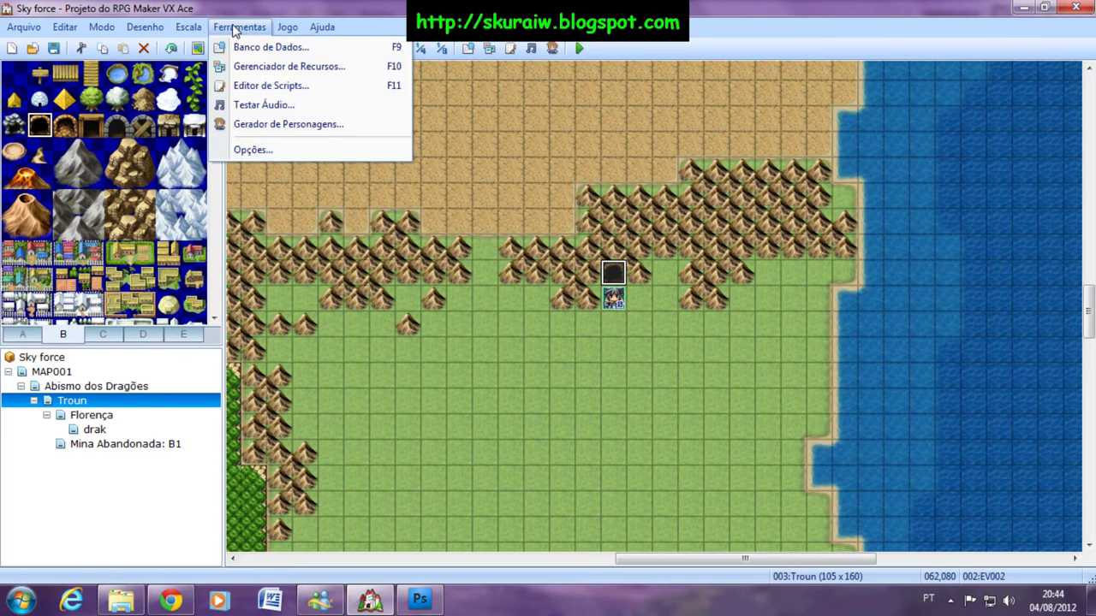
left_click(248, 45)
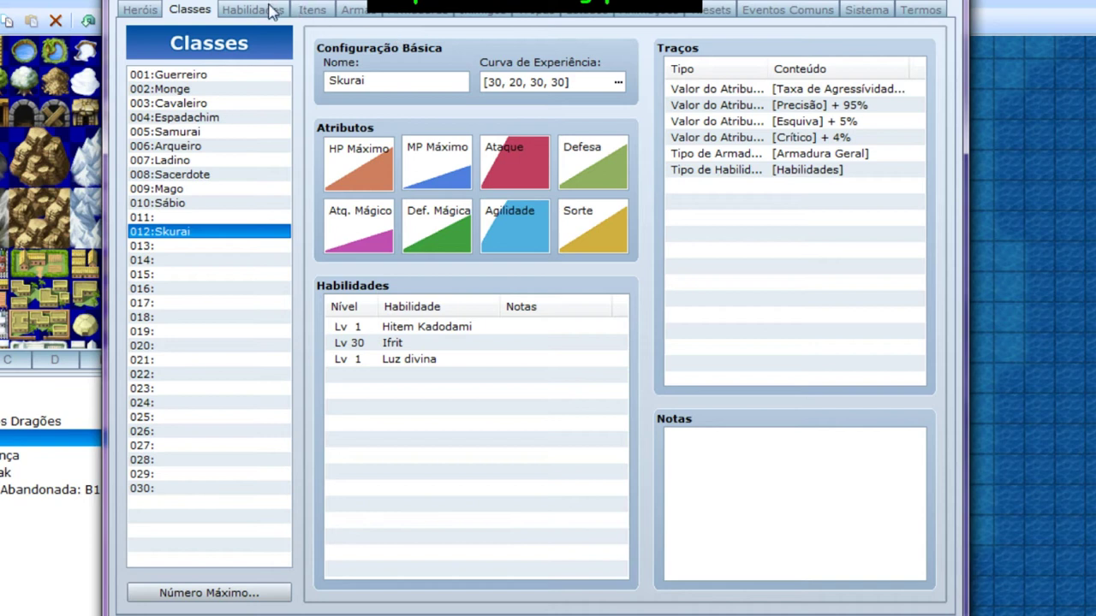
left_click(783, 13)
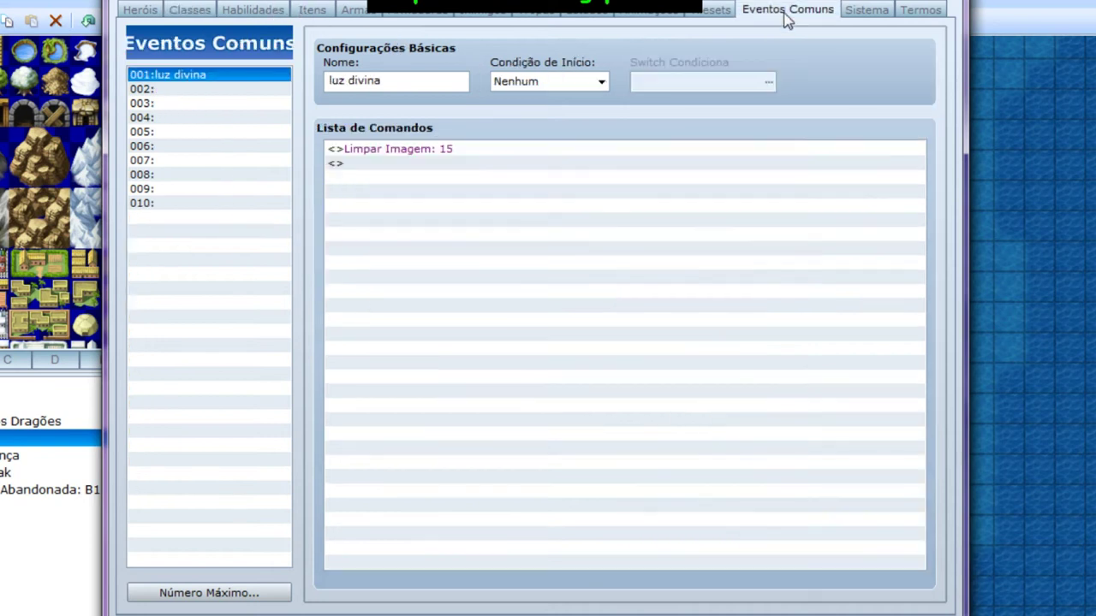
left_click(182, 89)
left_click_drag(142, 132, 167, 131)
left_click(171, 89)
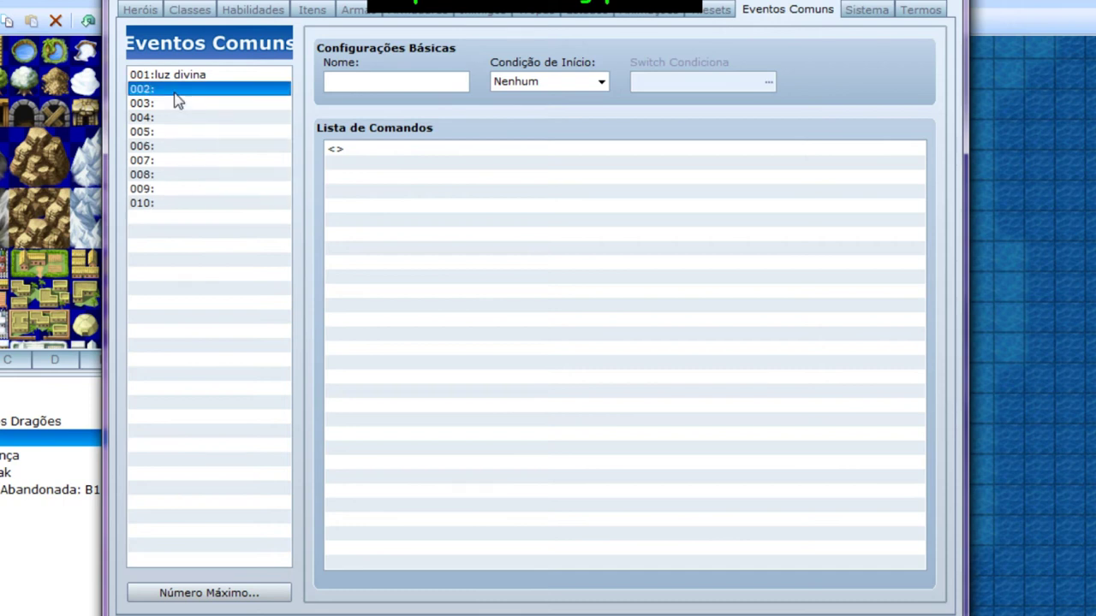
left_click(387, 84)
type("Luz reveladora")
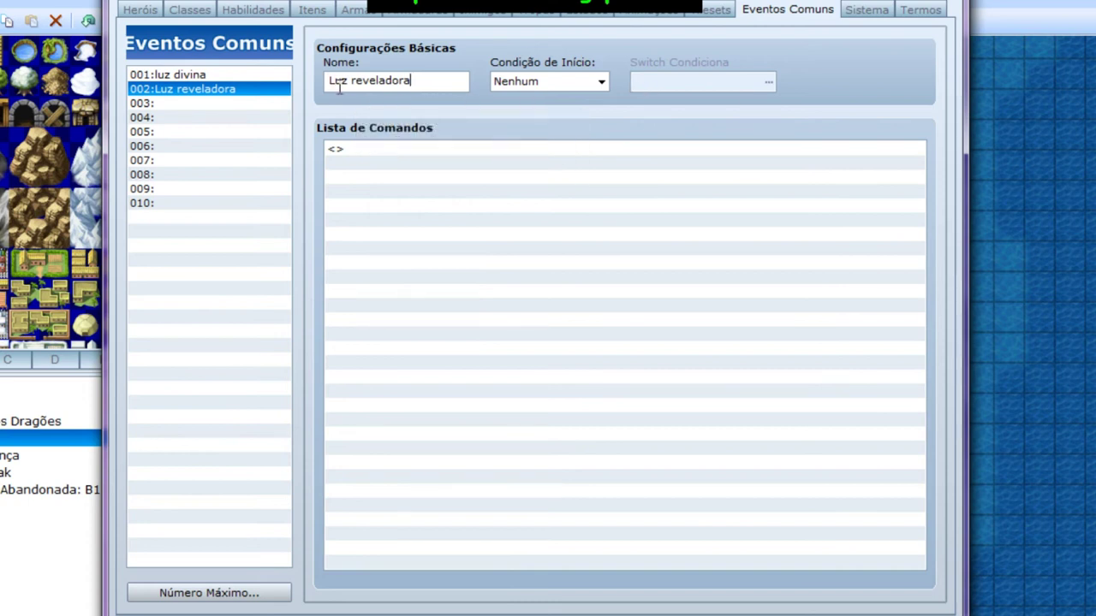
left_click(558, 86)
left_click(563, 85)
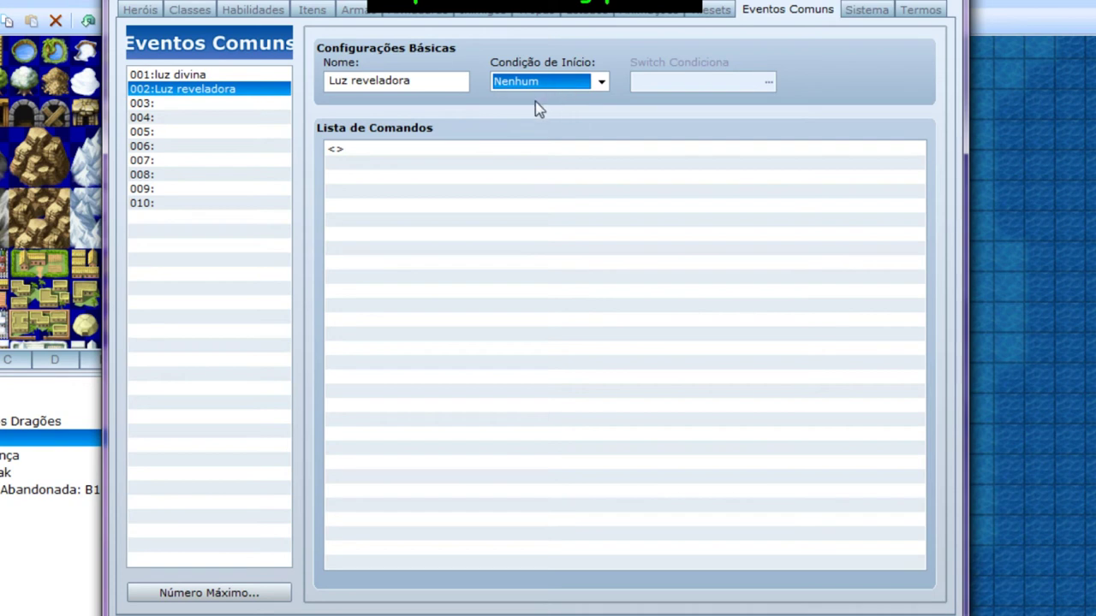
Add a Reproduzir SE command with the Heal2 sound to the Luz reveladora common event
double_click(361, 152)
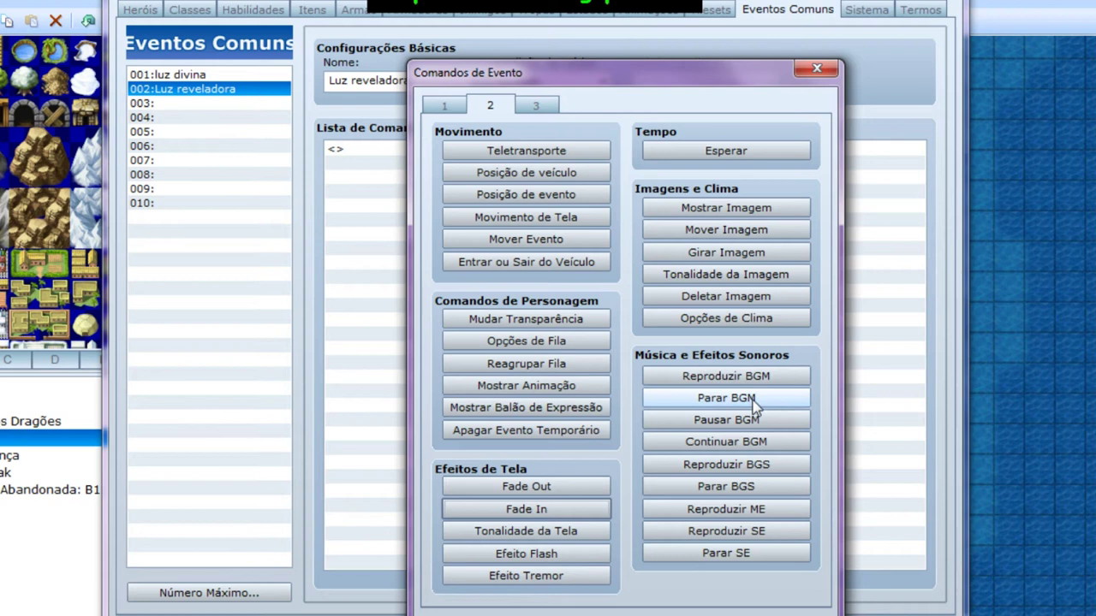
left_click(762, 531)
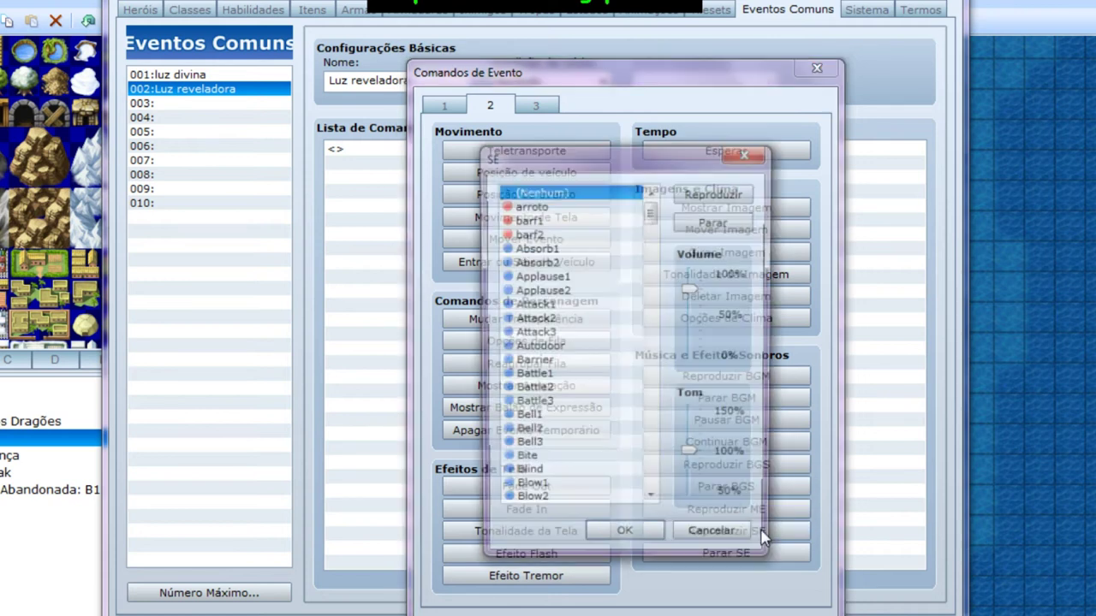
left_click_drag(651, 210, 651, 338)
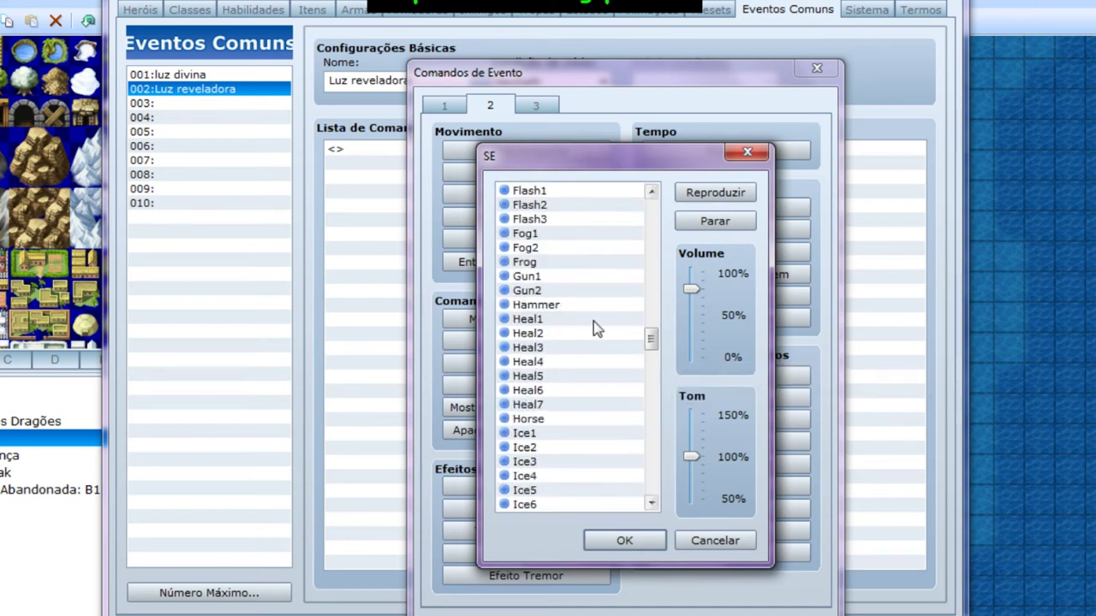
left_click(524, 334)
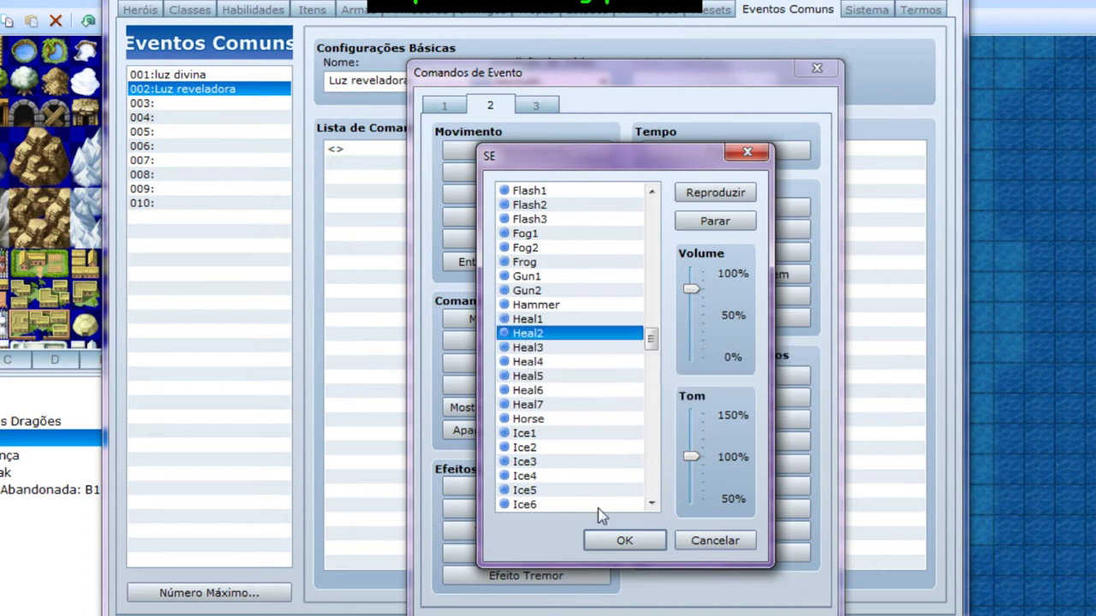
left_click(634, 548)
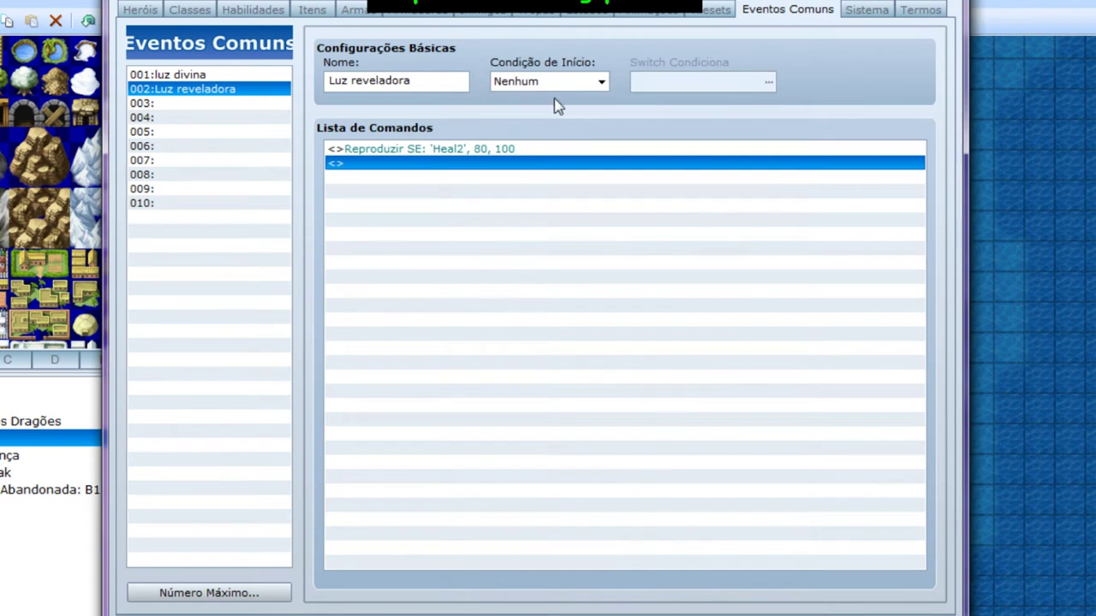
Reopen the Reproduzir SE command of the common event and play its Heal2 sound as a preview
right_click(499, 152)
left_click(559, 183)
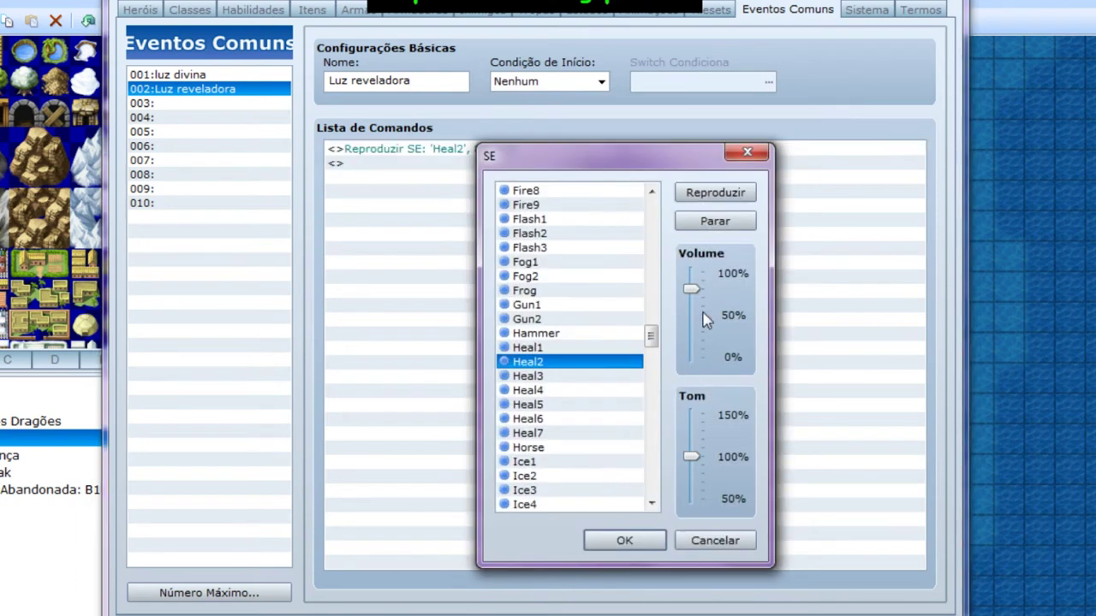
left_click(707, 195)
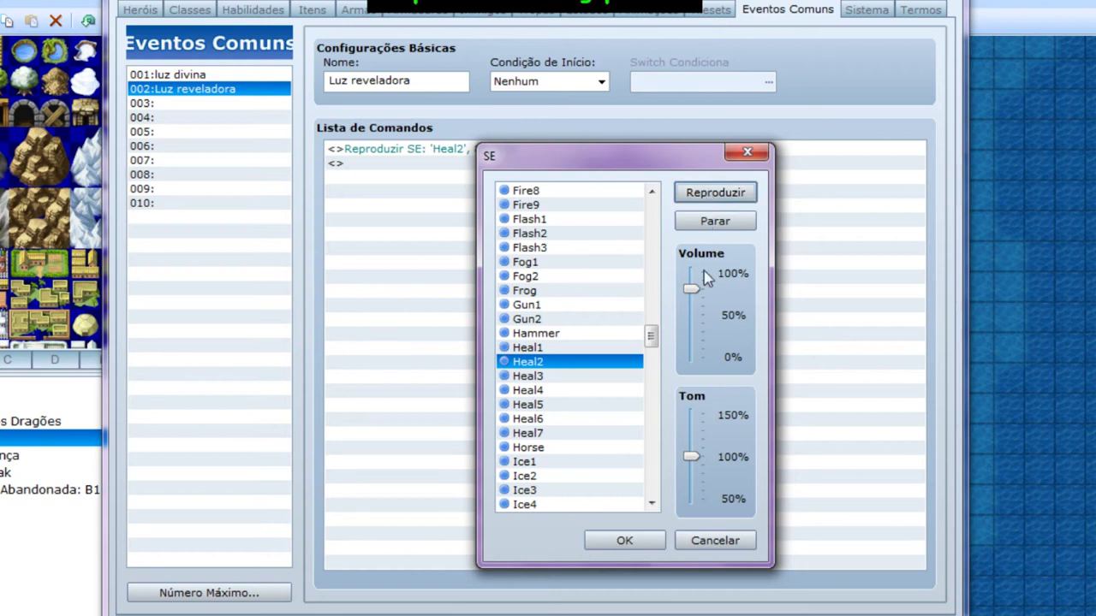
left_click(631, 541)
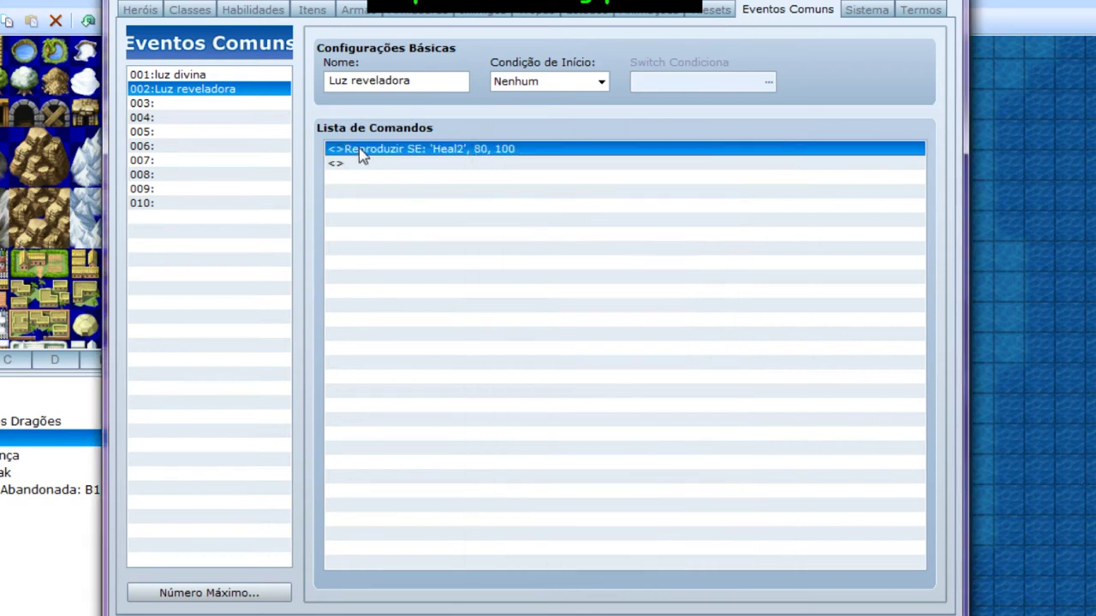
Add a Deletar Imagem command for image number 15 after the sound effect in the Luz reveladora common event
left_click(372, 169)
left_click(385, 152)
left_click(366, 164)
double_click(366, 166)
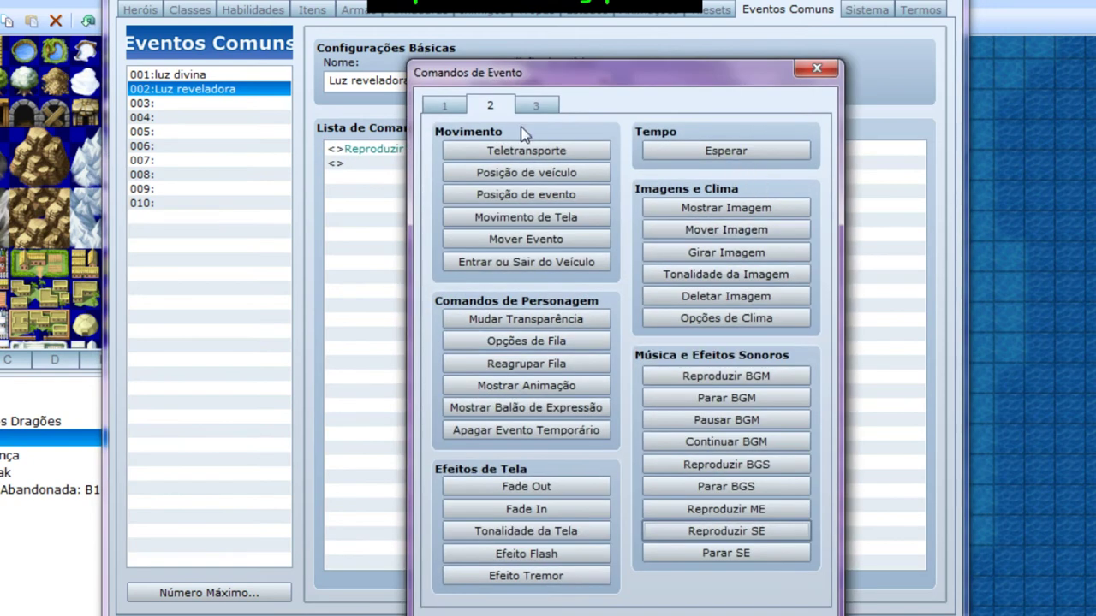
left_click(724, 297)
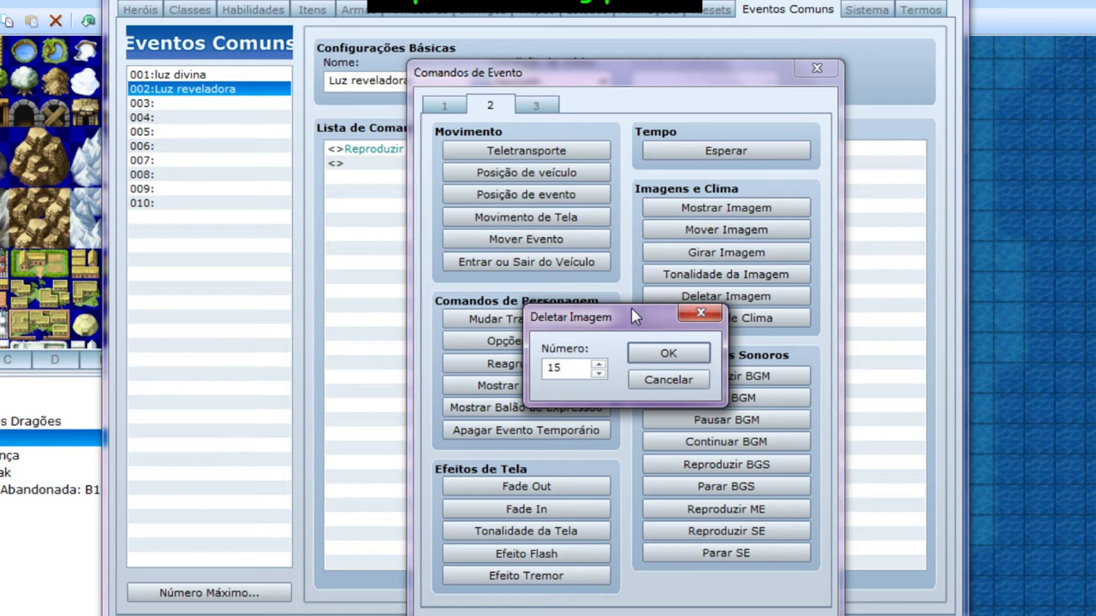
left_click_drag(634, 317, 624, 305)
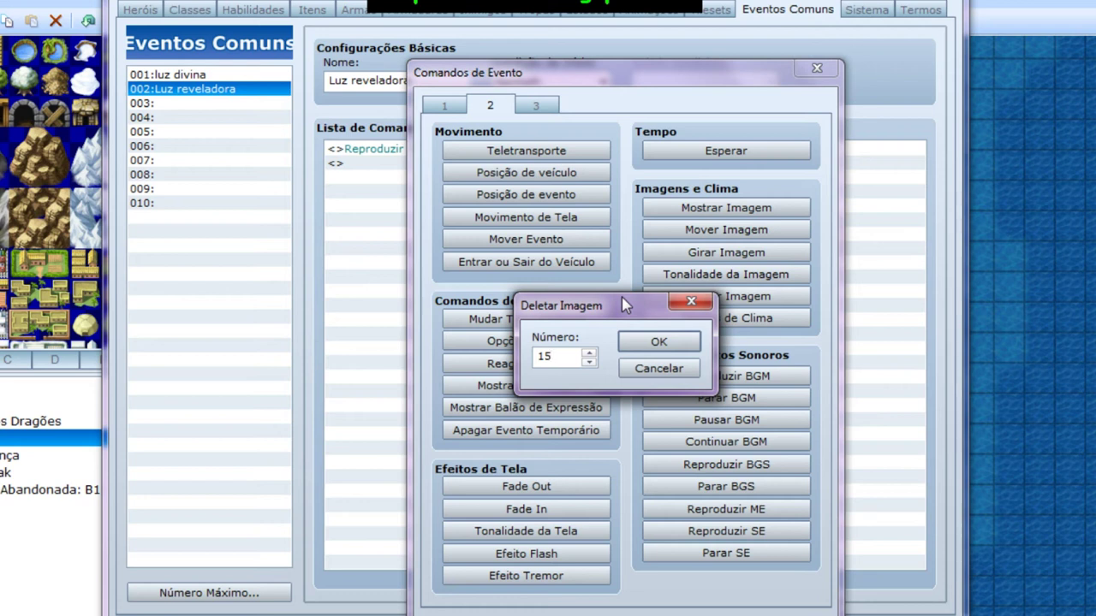
left_click(651, 346)
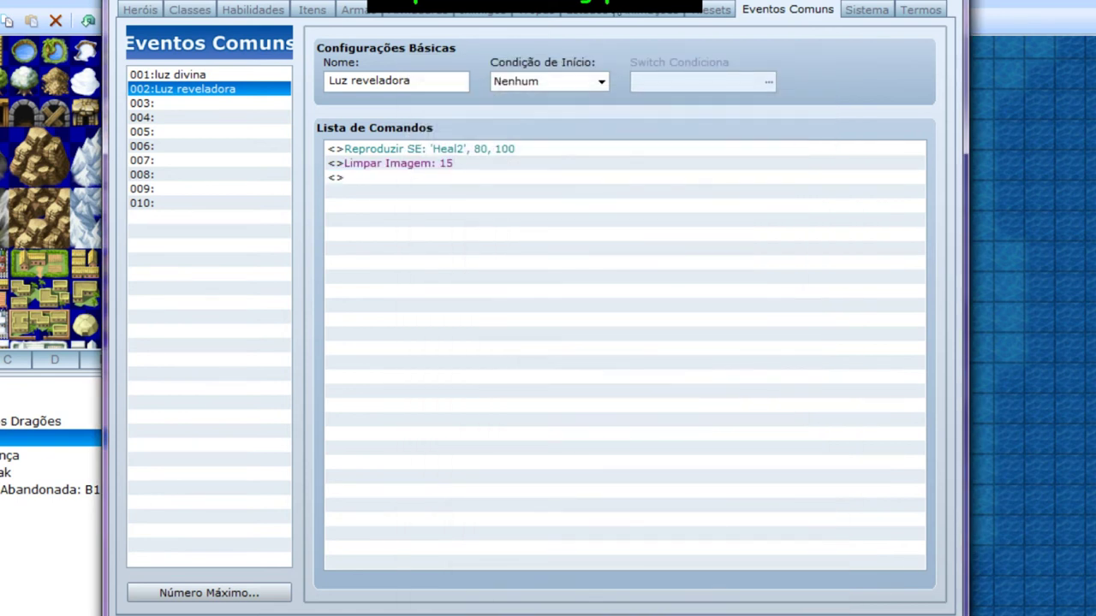
Name skill 133 "Luz reveladora" and give it the white starburst icon
left_click(246, 11)
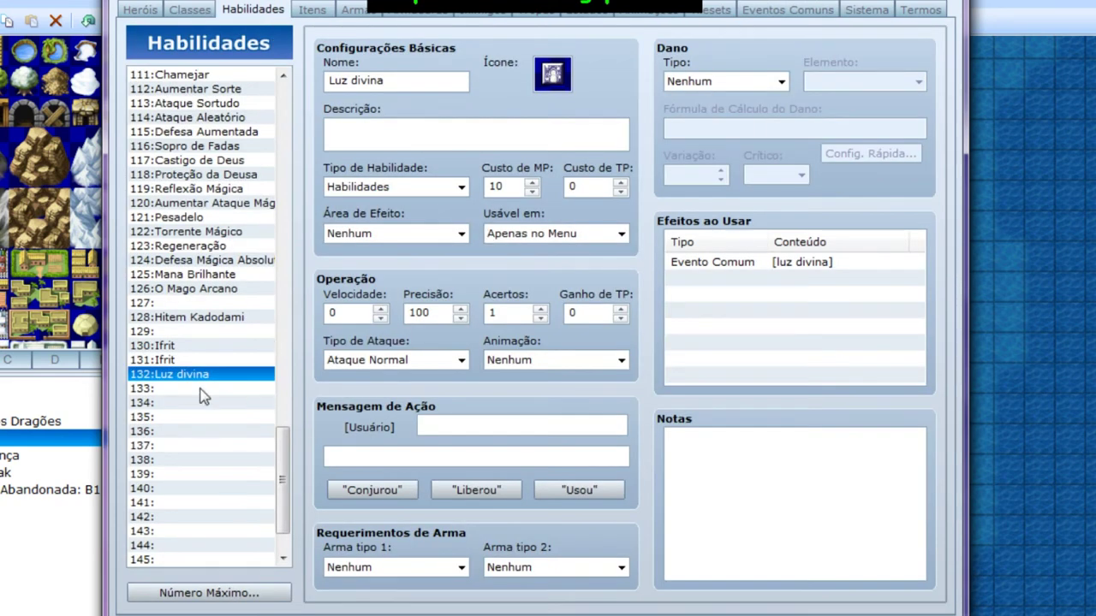
left_click(202, 390)
left_click(371, 81)
type("Luz rev")
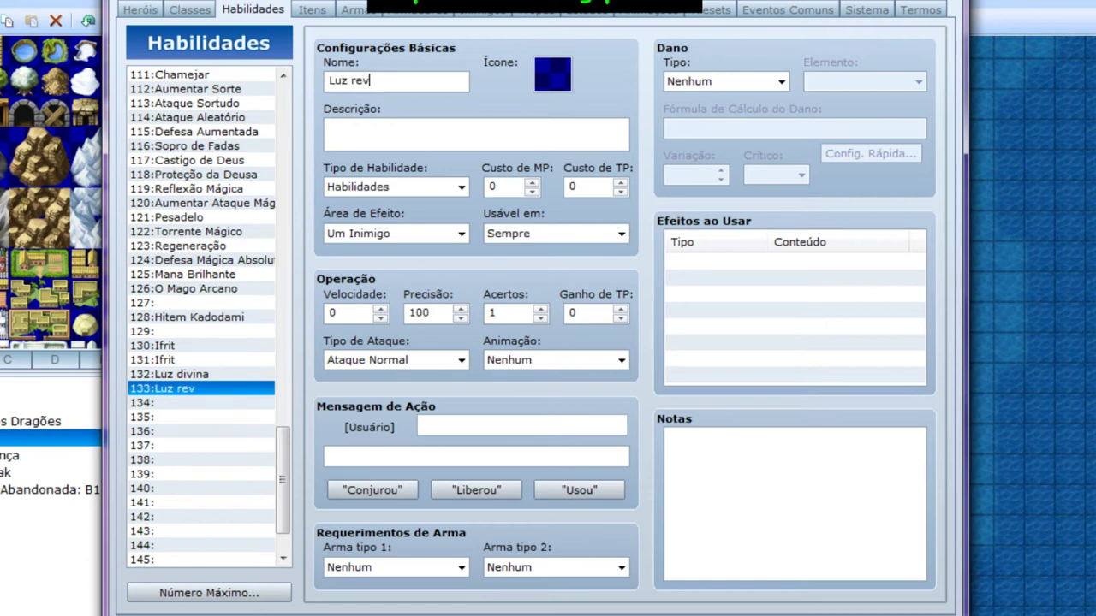
type("eladora")
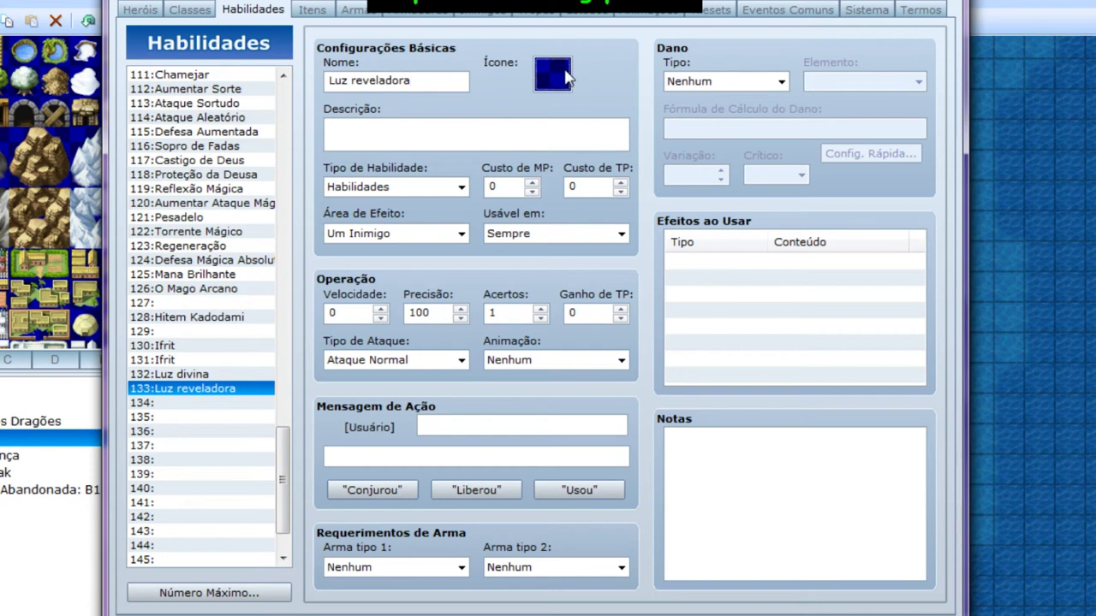
left_click(556, 75)
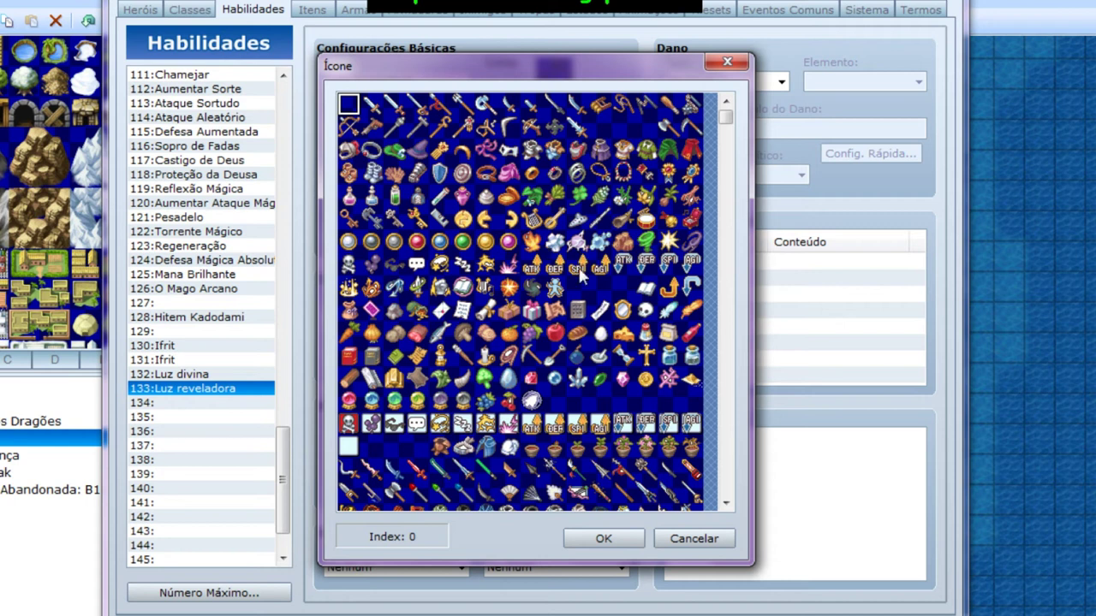
double_click(666, 241)
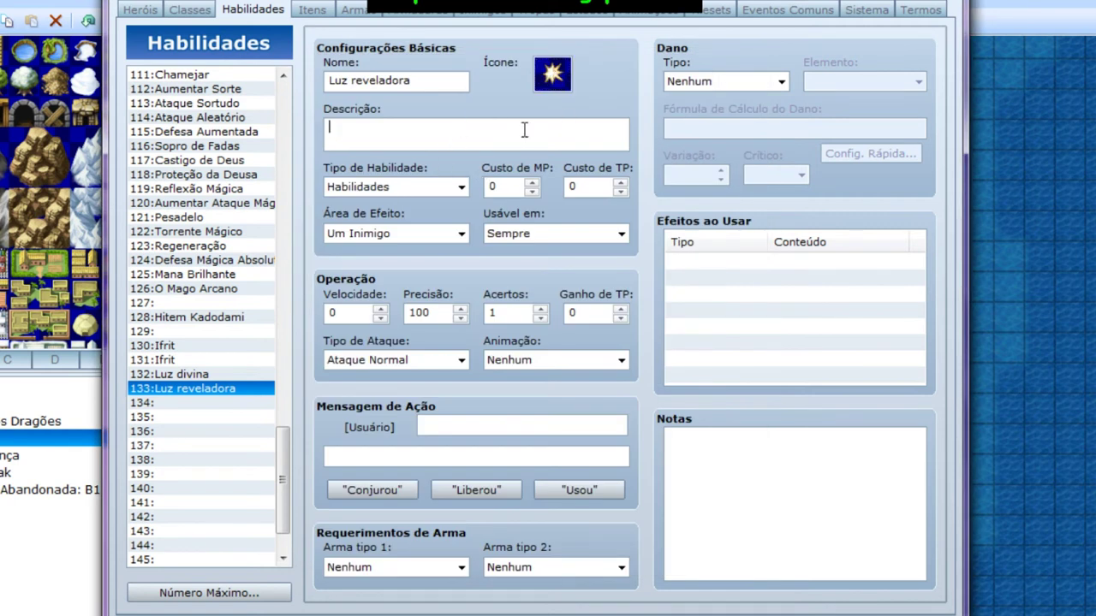
Configure the Luz reveladora skill with type Habilidades, effect area Nenhum, usable Apenas no Menu, and an MP cost of 10
left_click(444, 189)
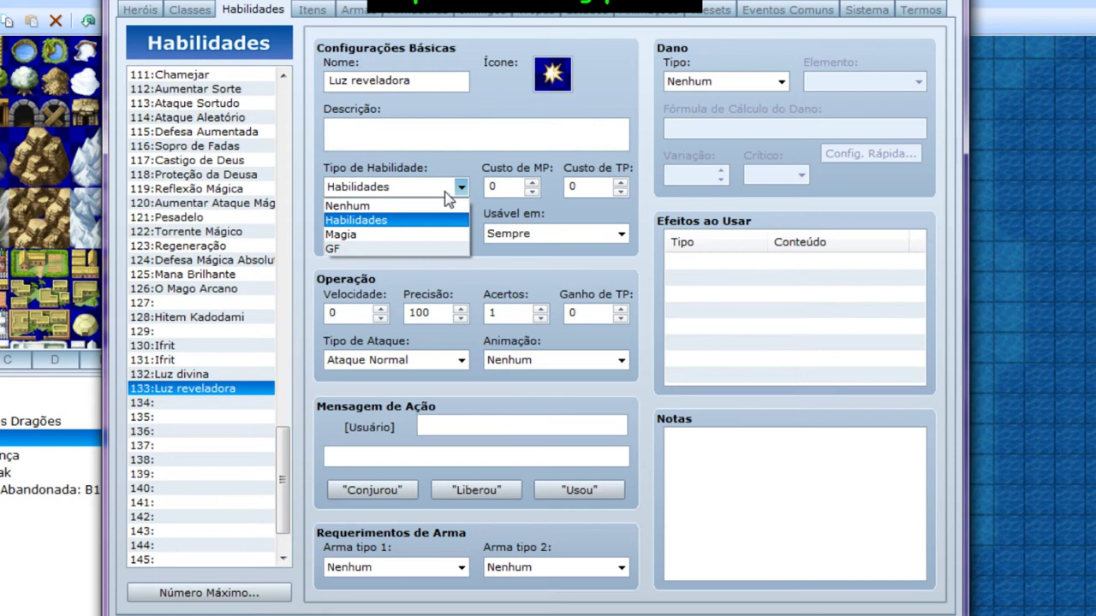
left_click(436, 222)
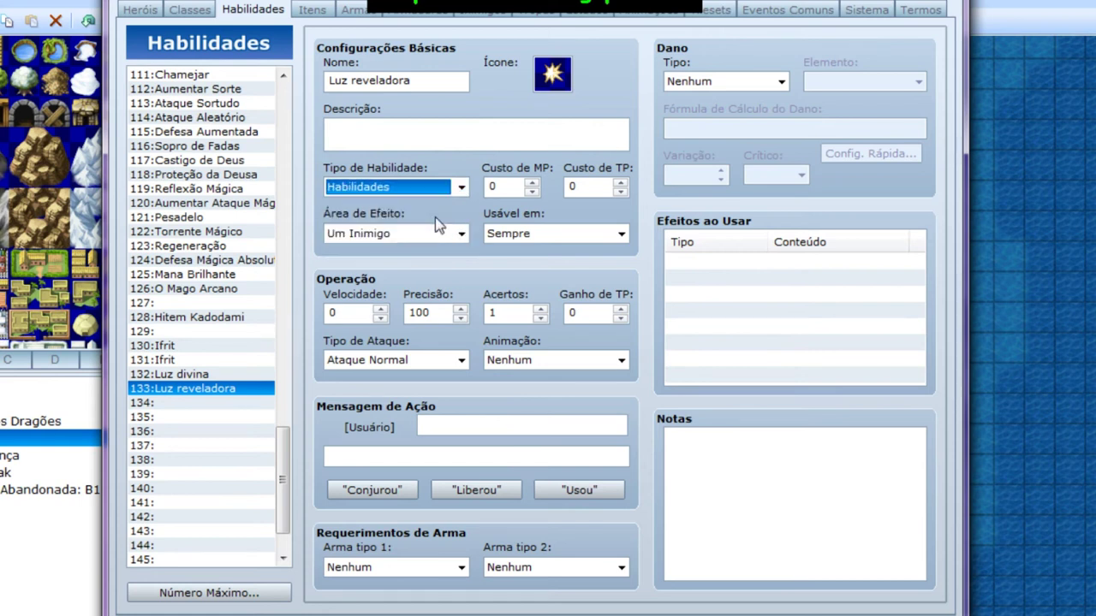
left_click(402, 233)
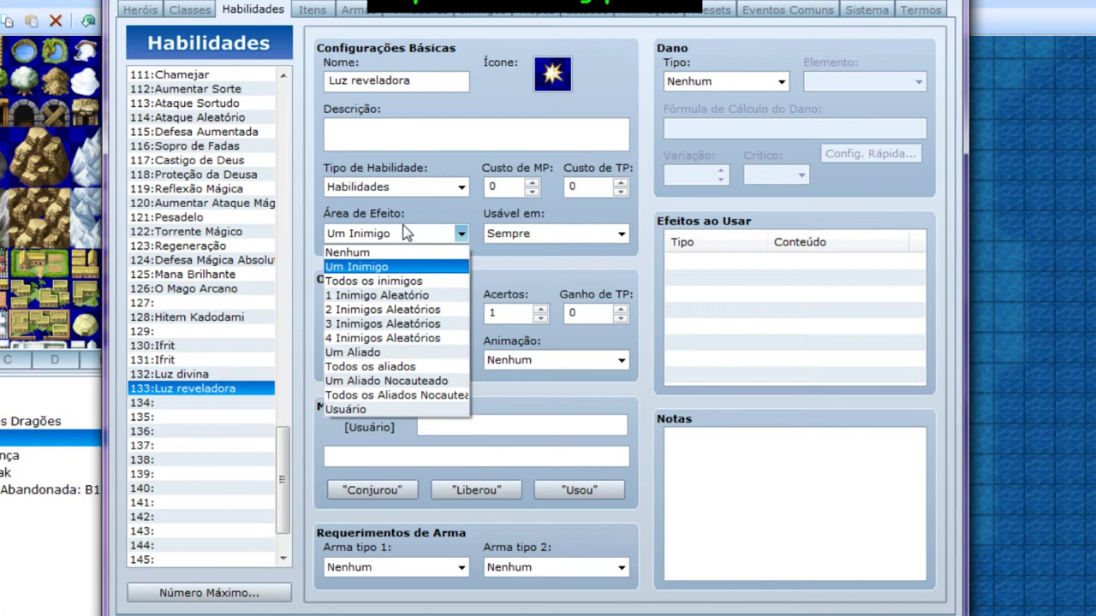
left_click(404, 256)
left_click(552, 233)
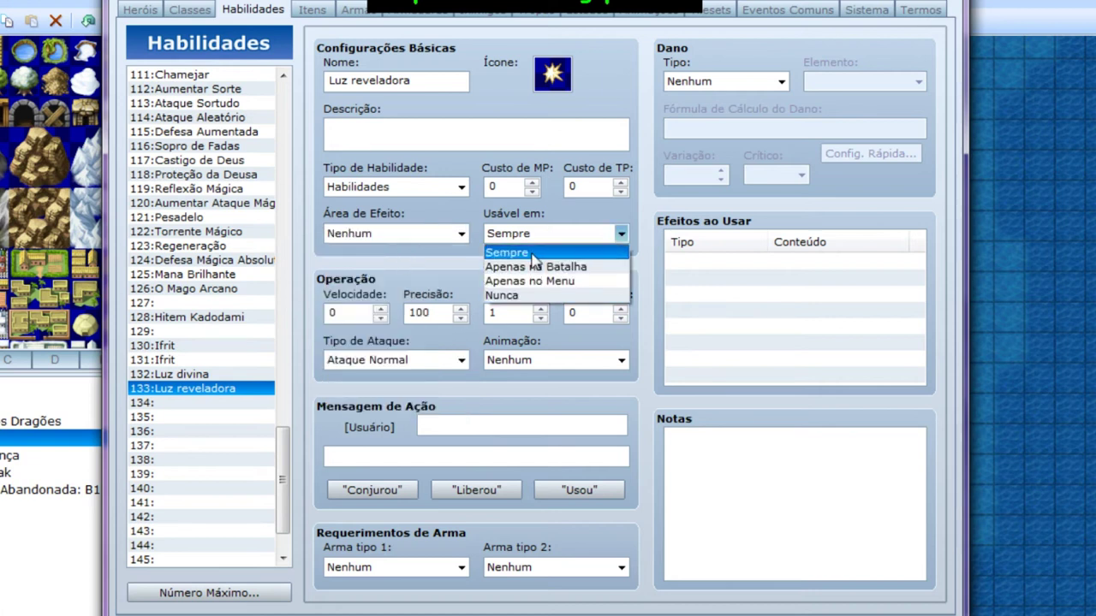
left_click(533, 283)
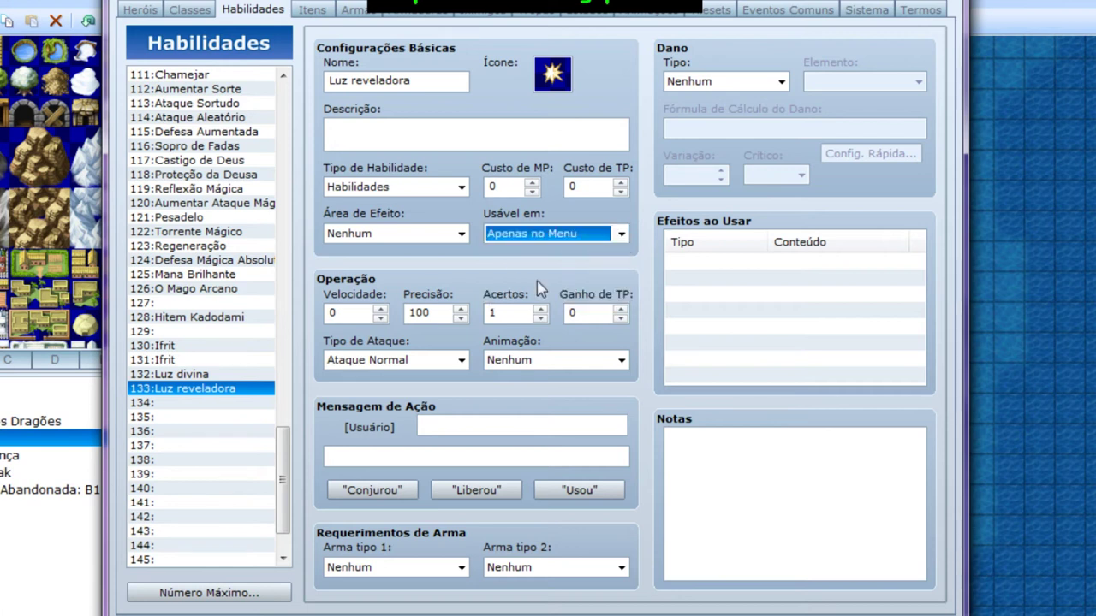
left_click(499, 187)
type("1")
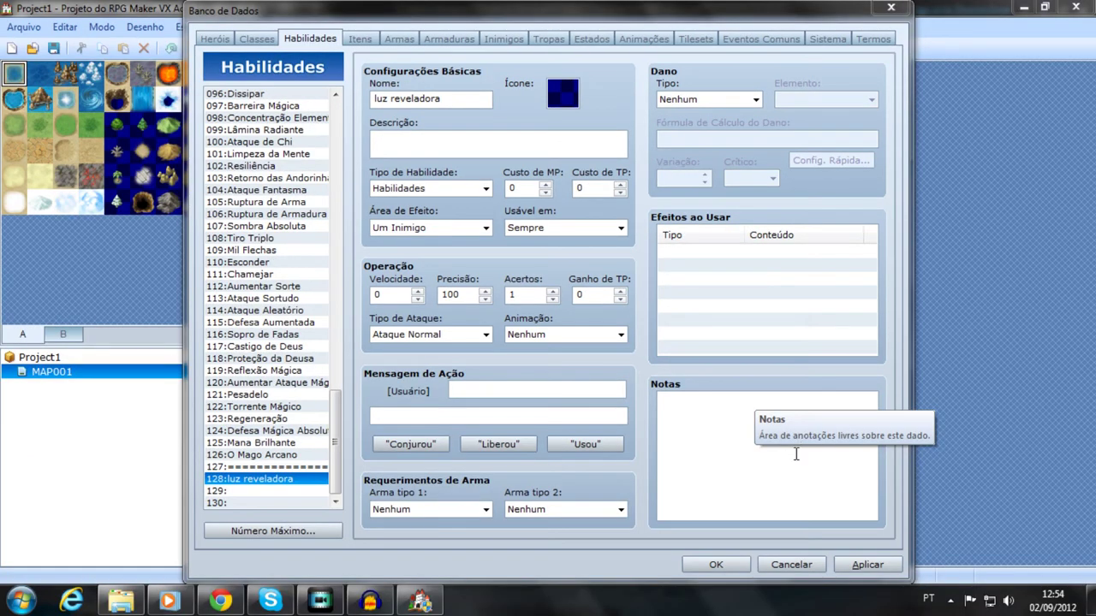
Add an Evento Comum effect that calls Luz reveladora to the use effects of the luz reveladora skill
left_click(775, 254)
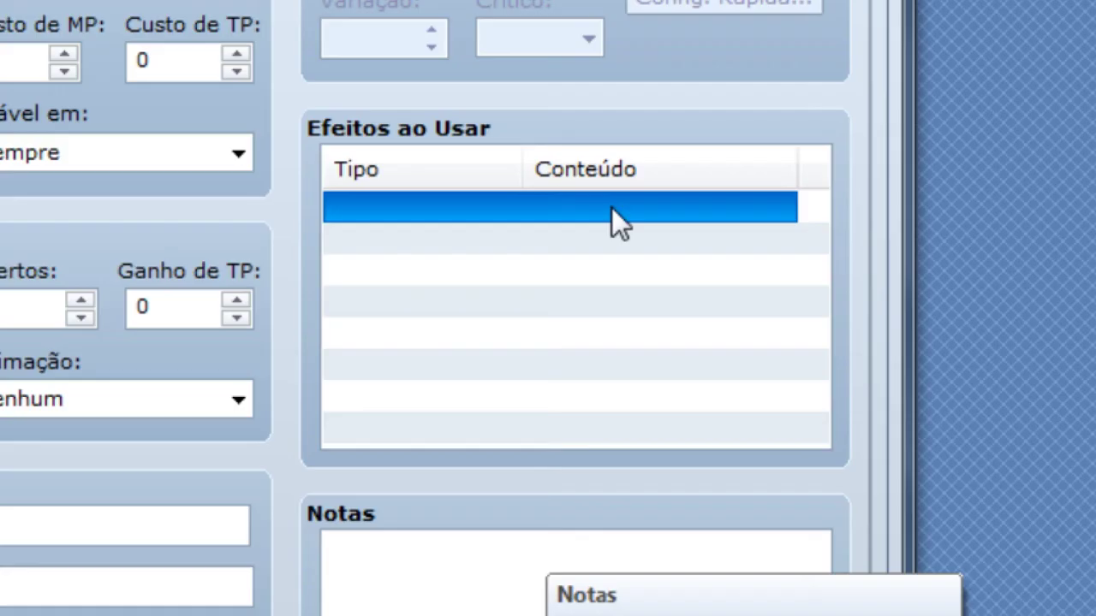
double_click(721, 258)
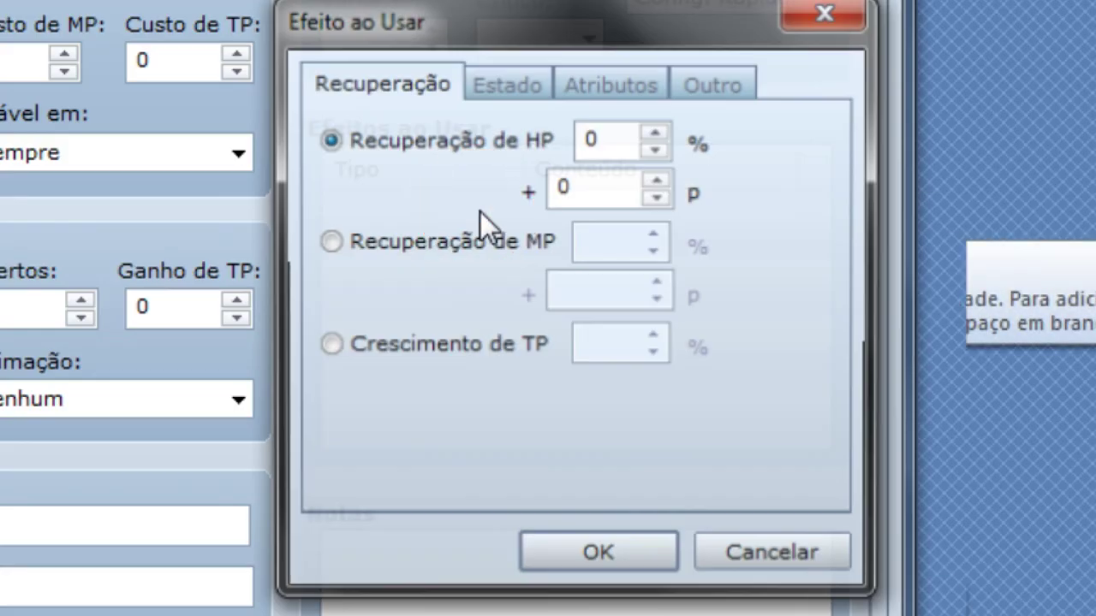
left_click(730, 85)
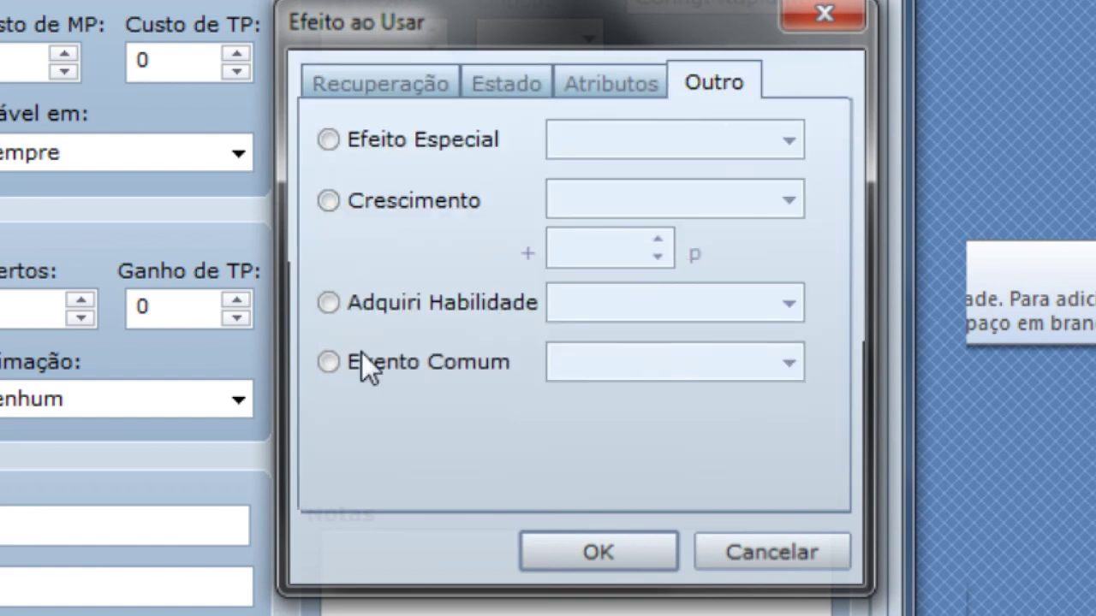
left_click(329, 362)
left_click(785, 363)
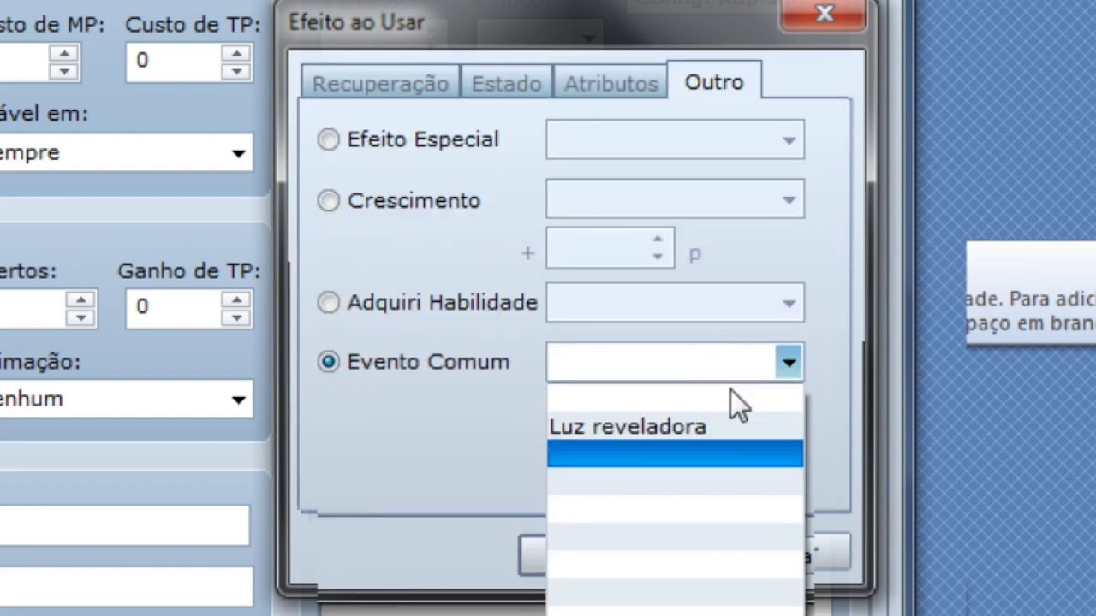
left_click(713, 426)
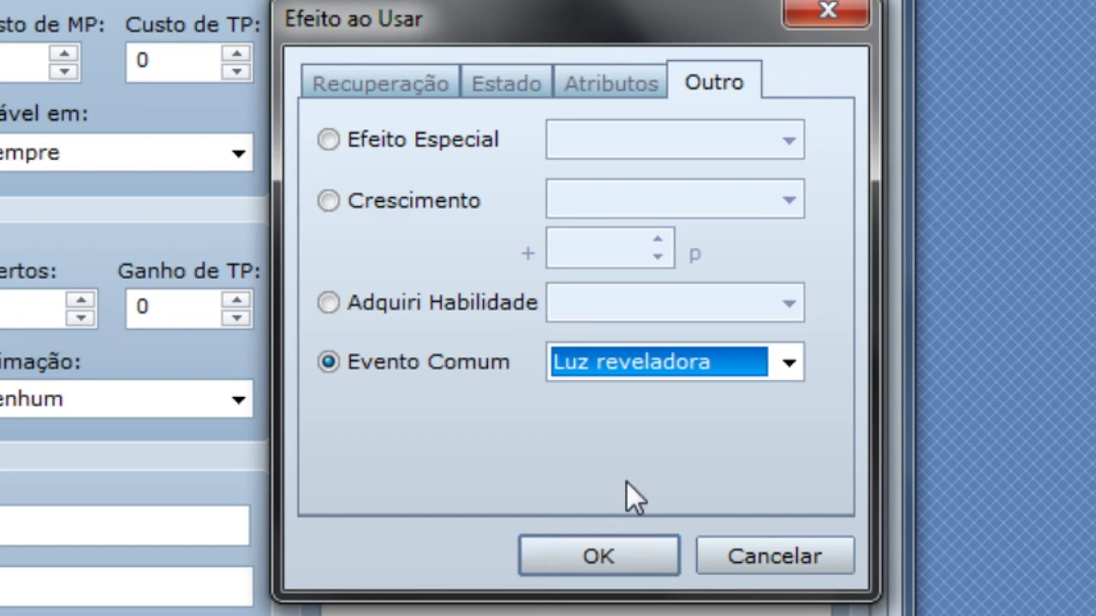
left_click(619, 548)
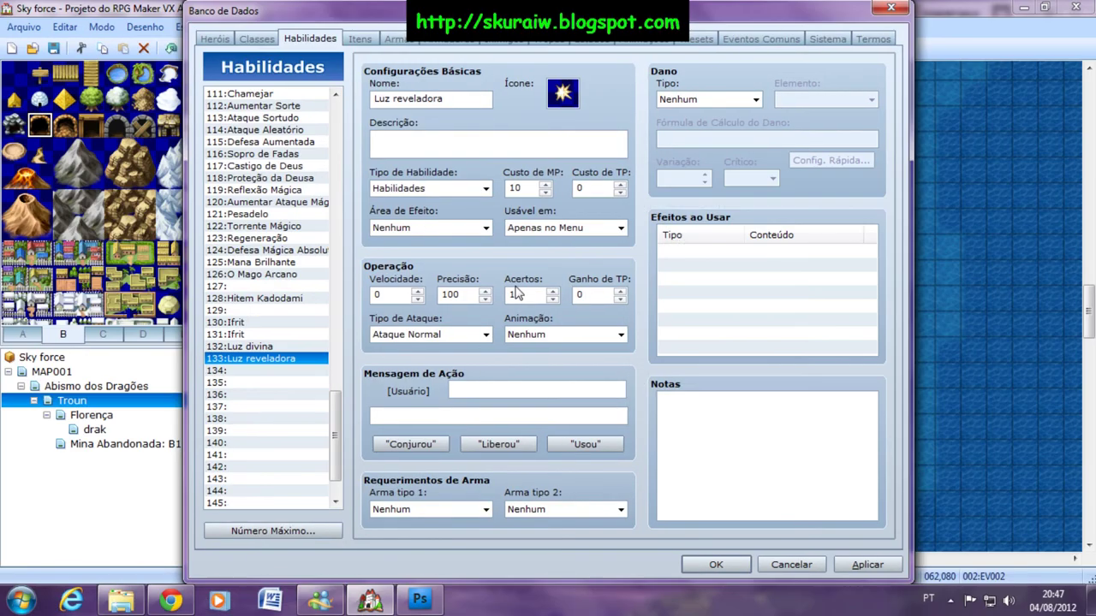
Apply the skill changes and have the Skurai class learn Luz reveladora at level 10
left_click(867, 565)
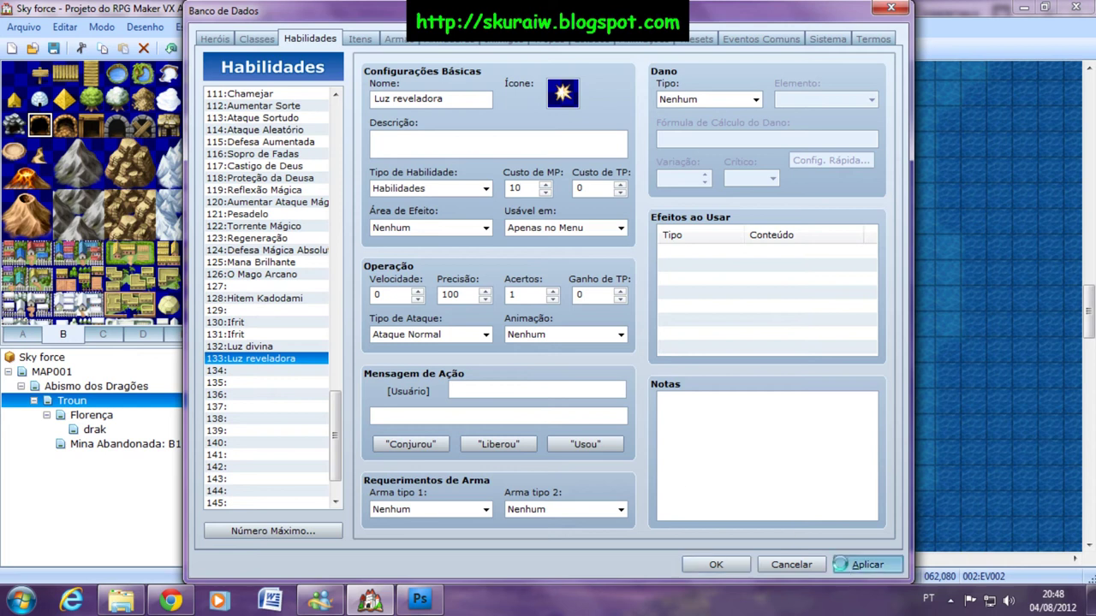
left_click(259, 39)
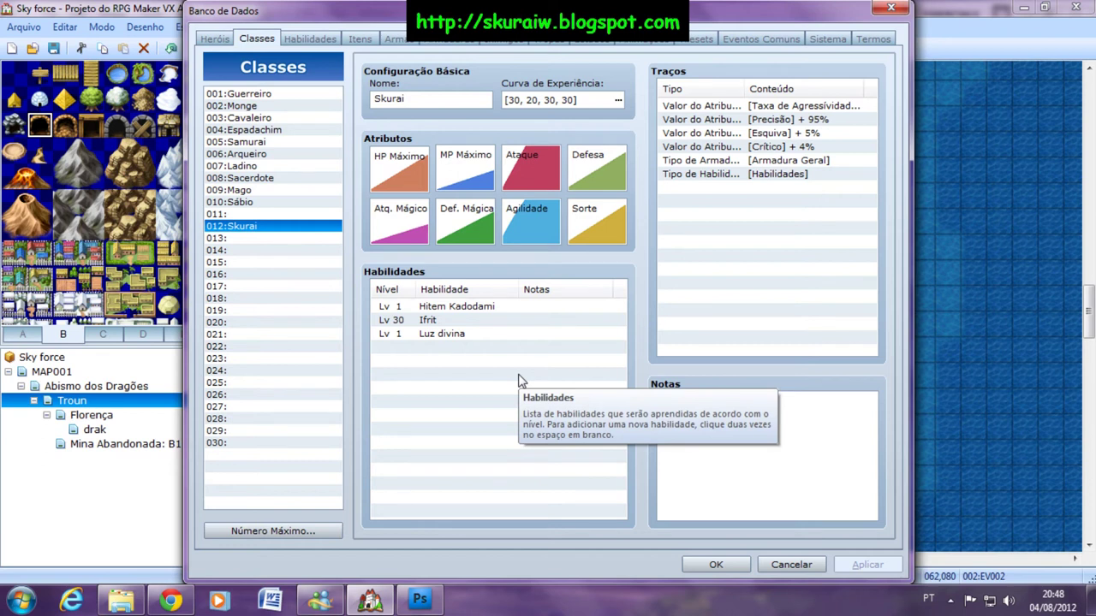
left_click(463, 351)
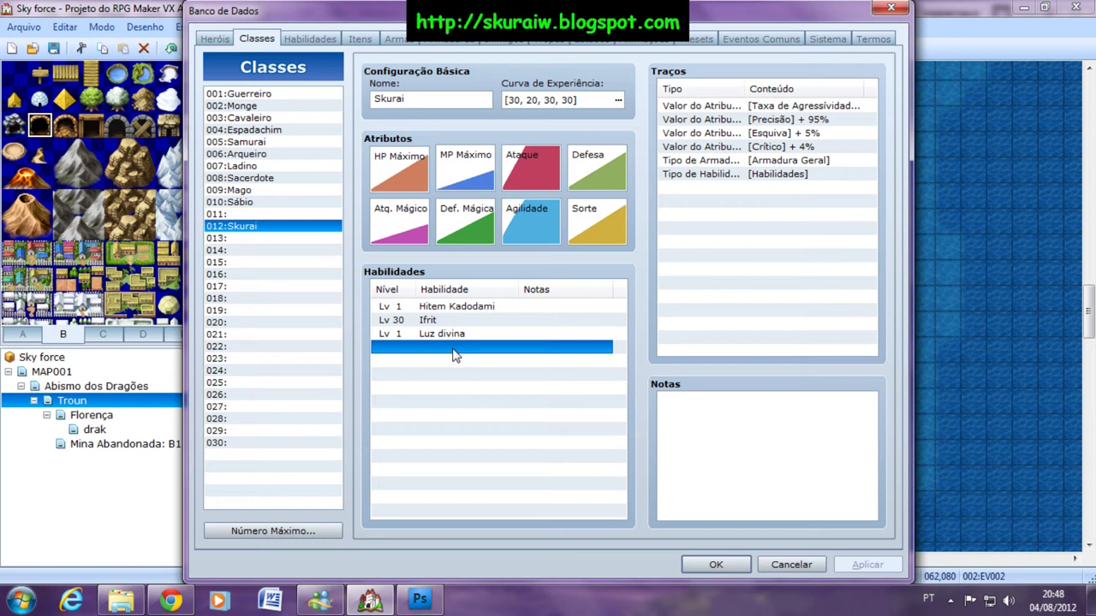
double_click(390, 351)
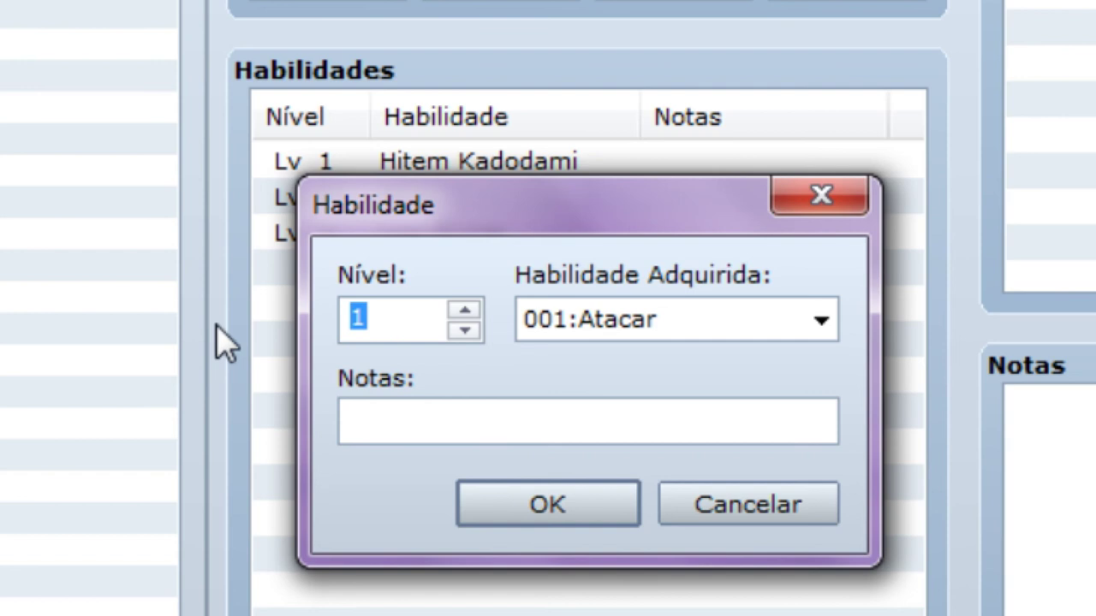
type("10")
left_click(766, 321)
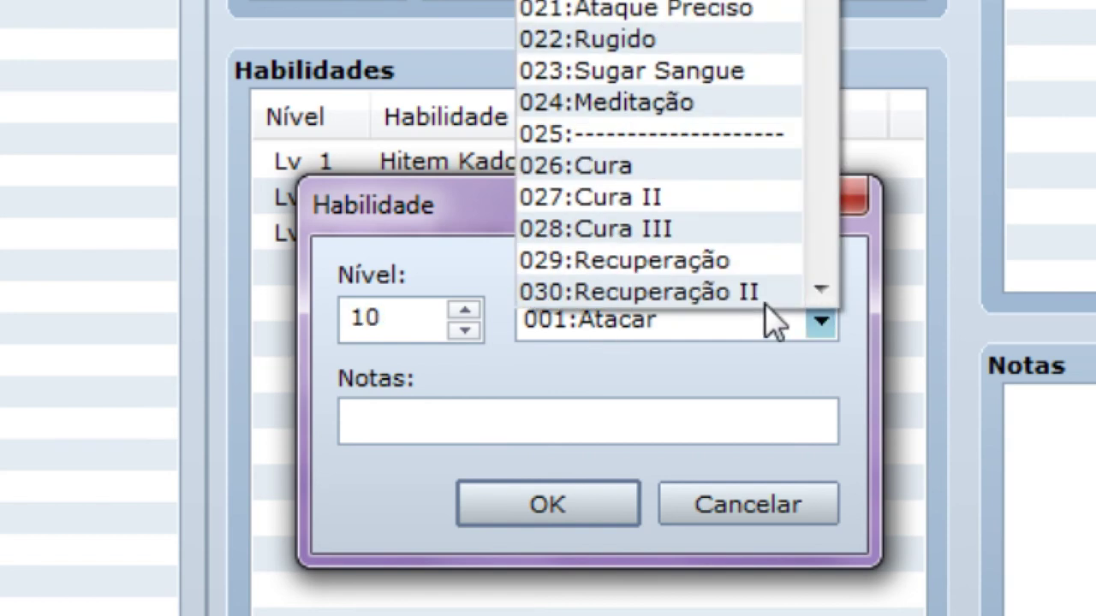
scroll(809, 287, "down", 20)
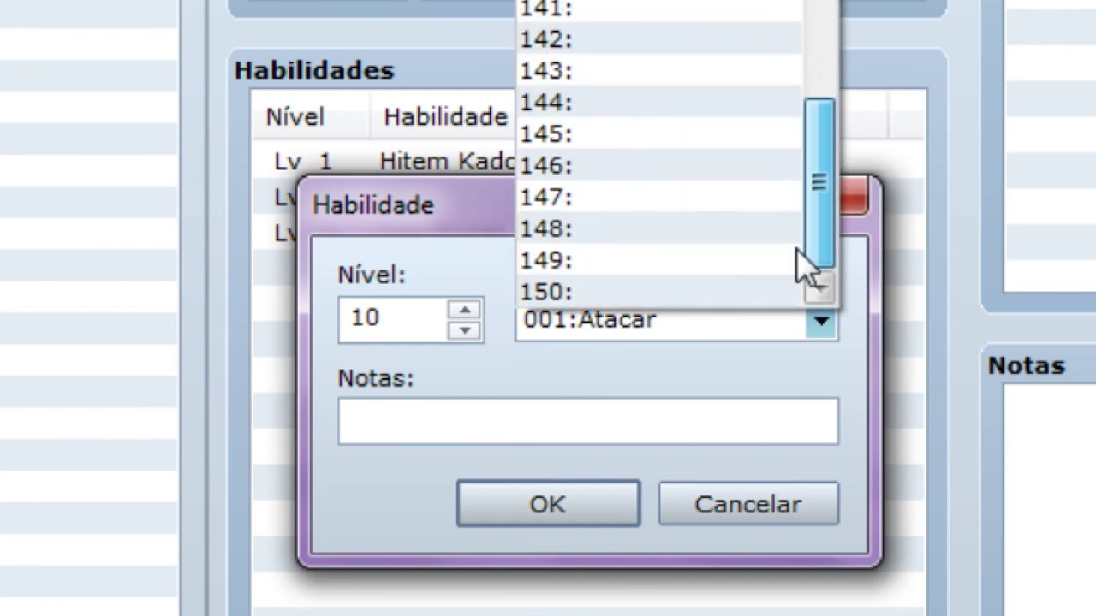
left_click(659, 0)
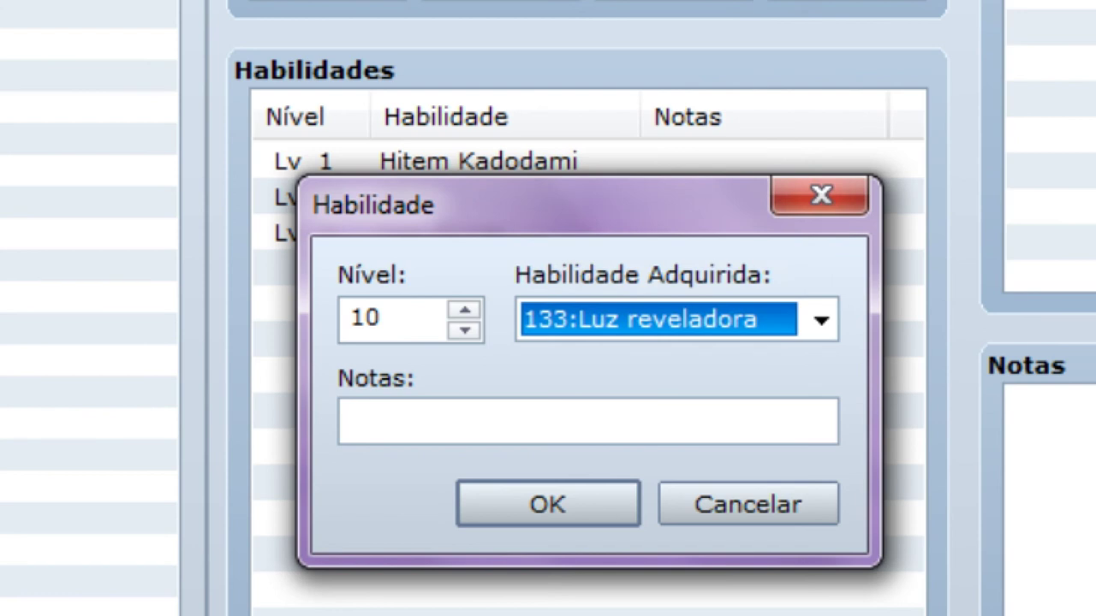
left_click(546, 506)
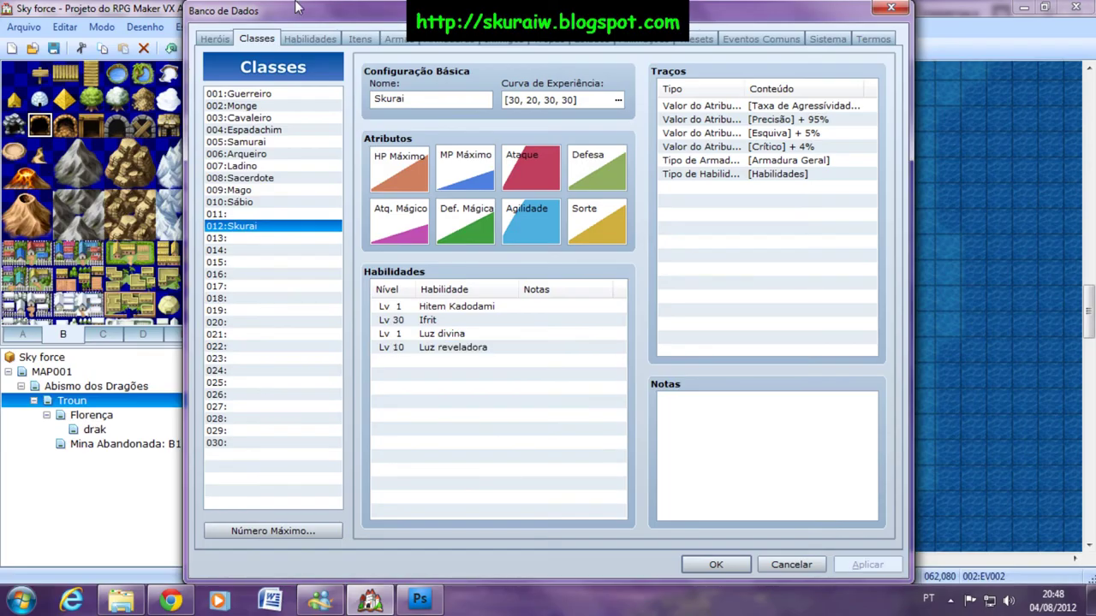
Check the initial level of the hero Drak and confirm the database changes
left_click(0, 0)
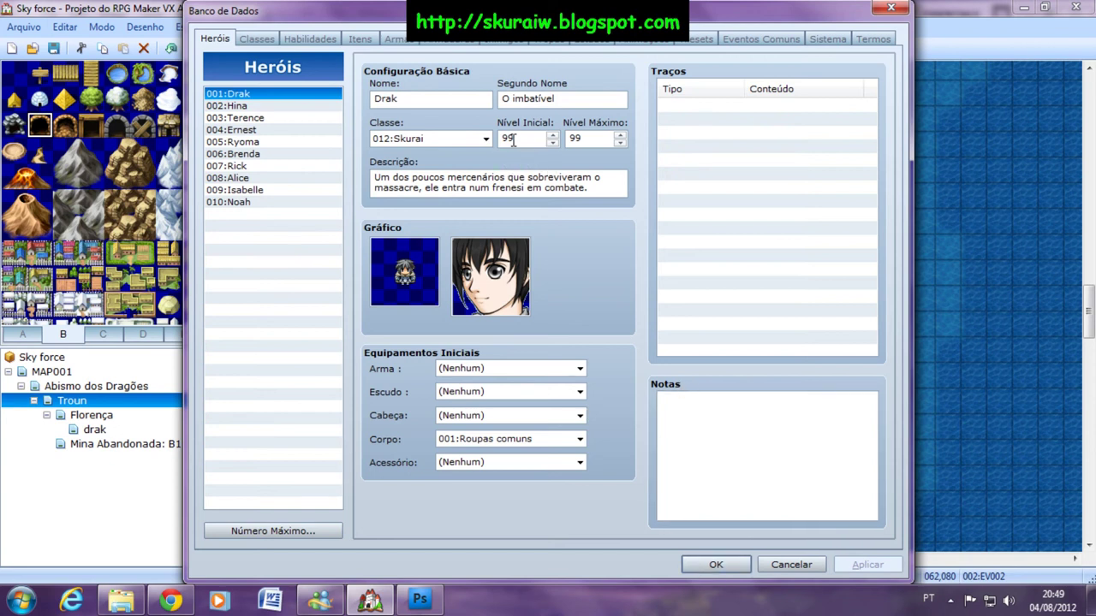
mouse_move(529, 145)
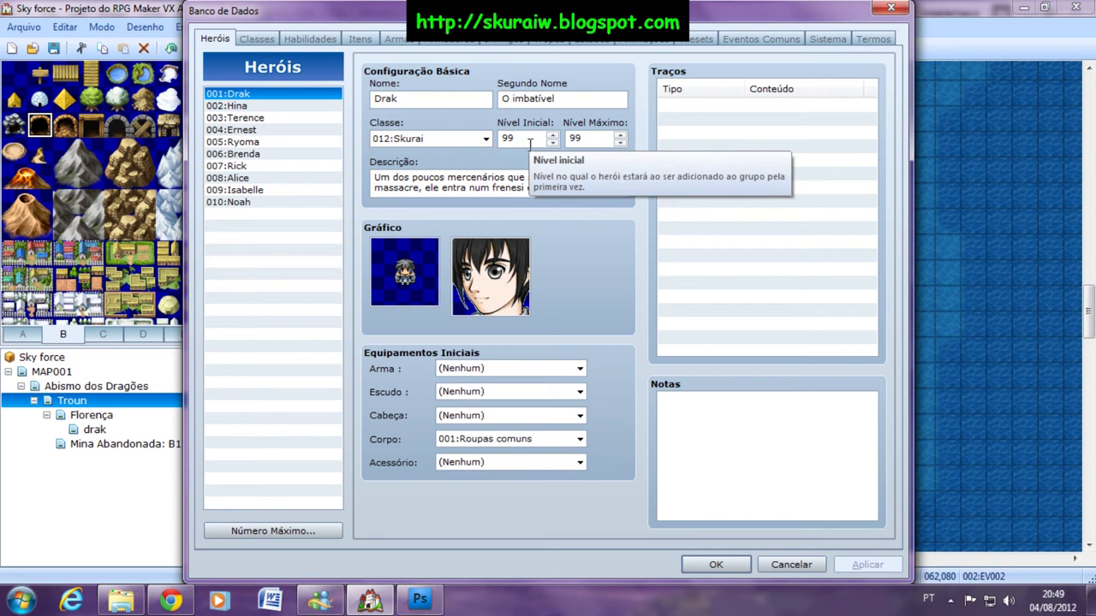
left_click(743, 561)
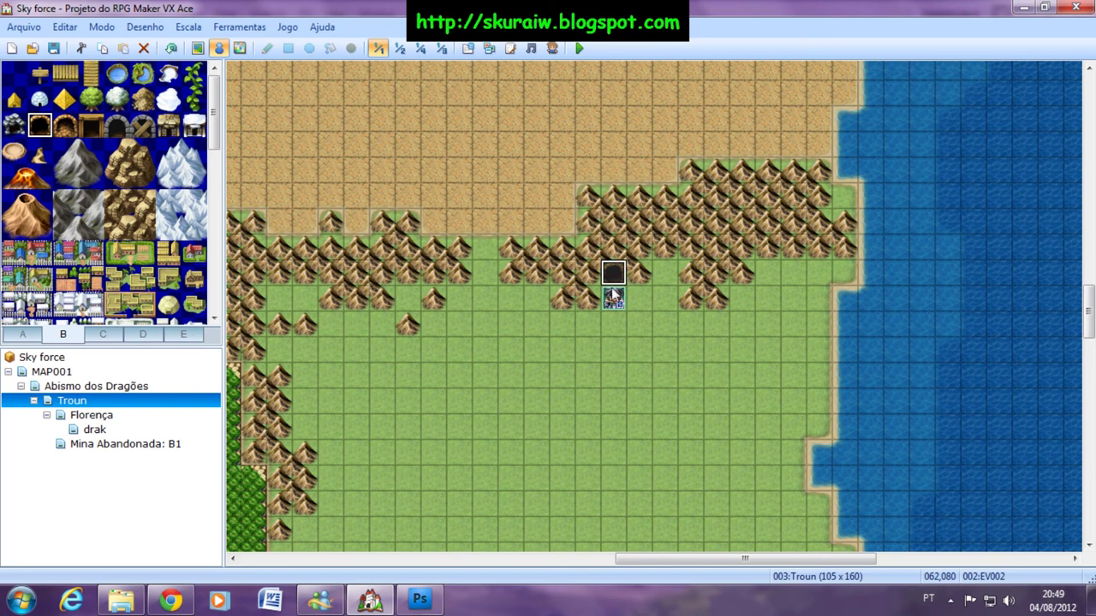
Add a Fade Out command before the teleport in the exit event EV001 on the Mina Abandonada: B1 map
left_click(70, 446)
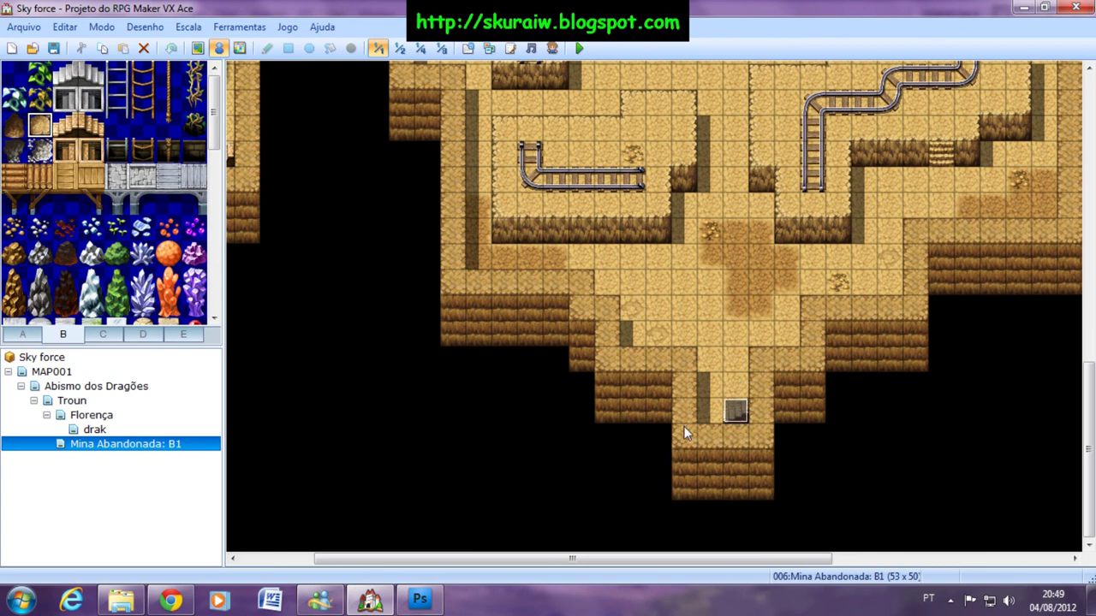
right_click(735, 410)
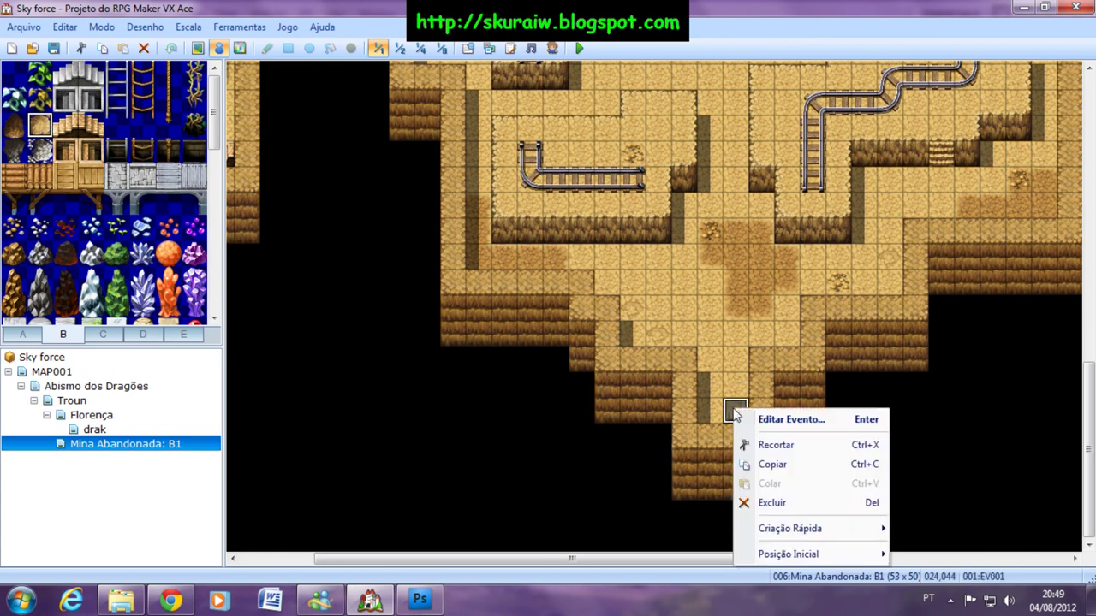
left_click(758, 419)
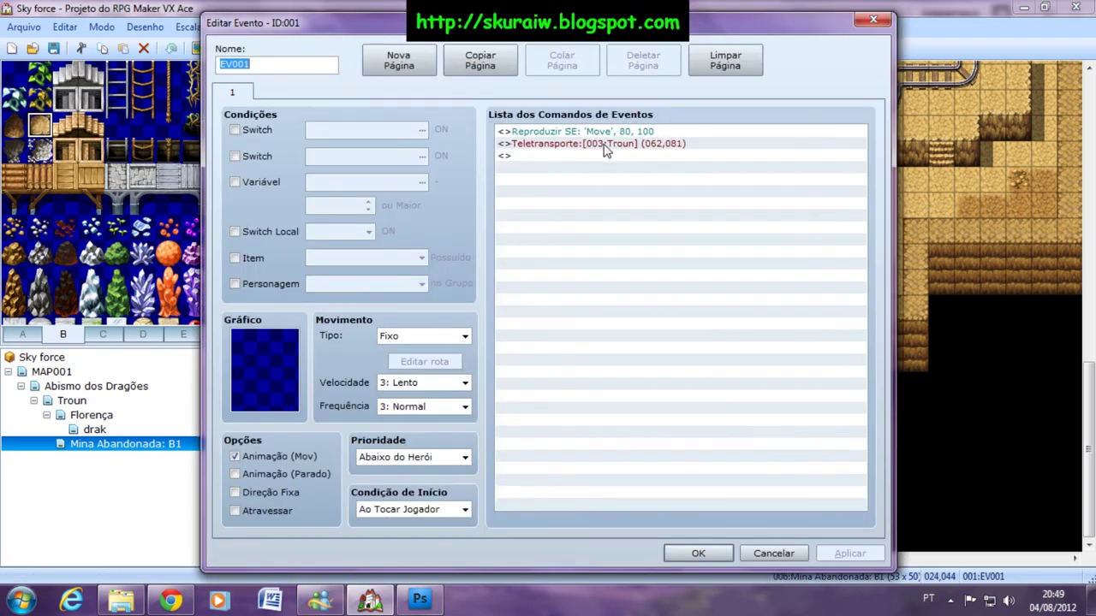
double_click(556, 156)
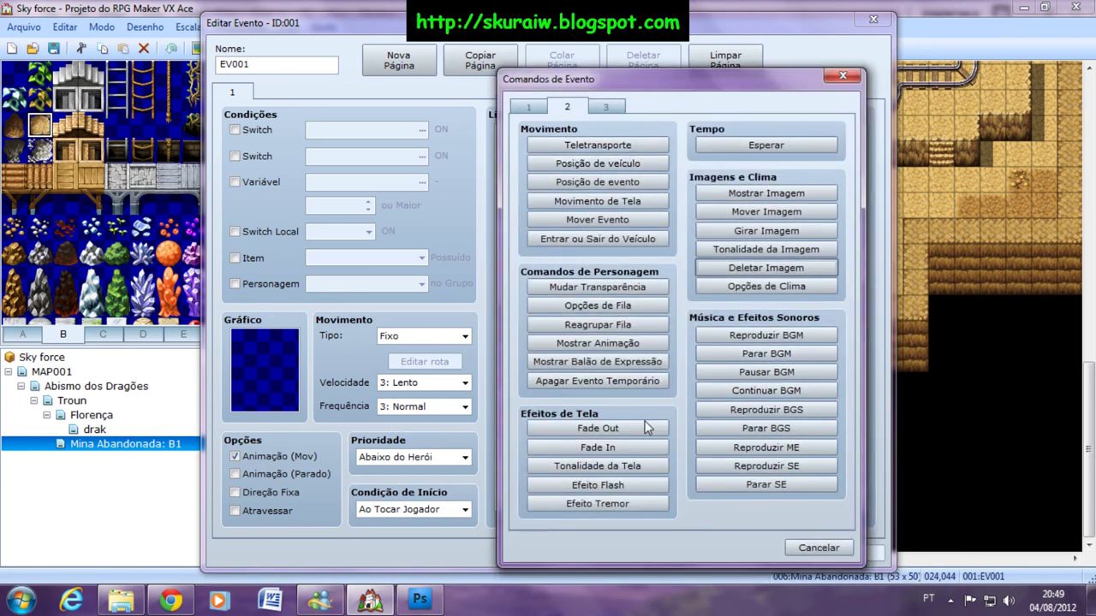
left_click(642, 429)
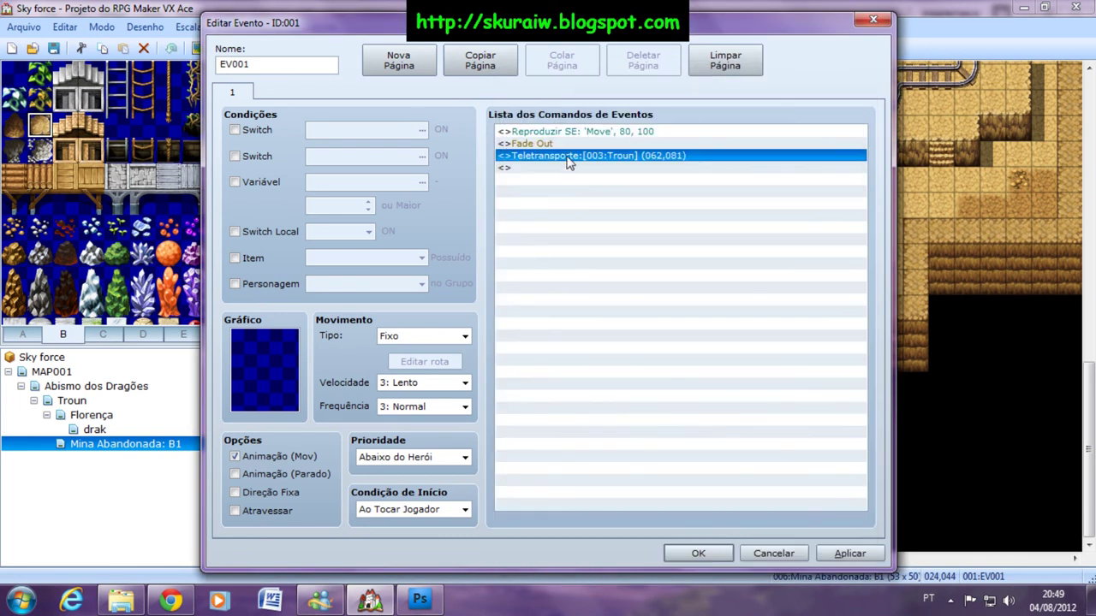
Insert a Deletar Imagem command for image number 15 between the Fade Out and the teleport
double_click(568, 165)
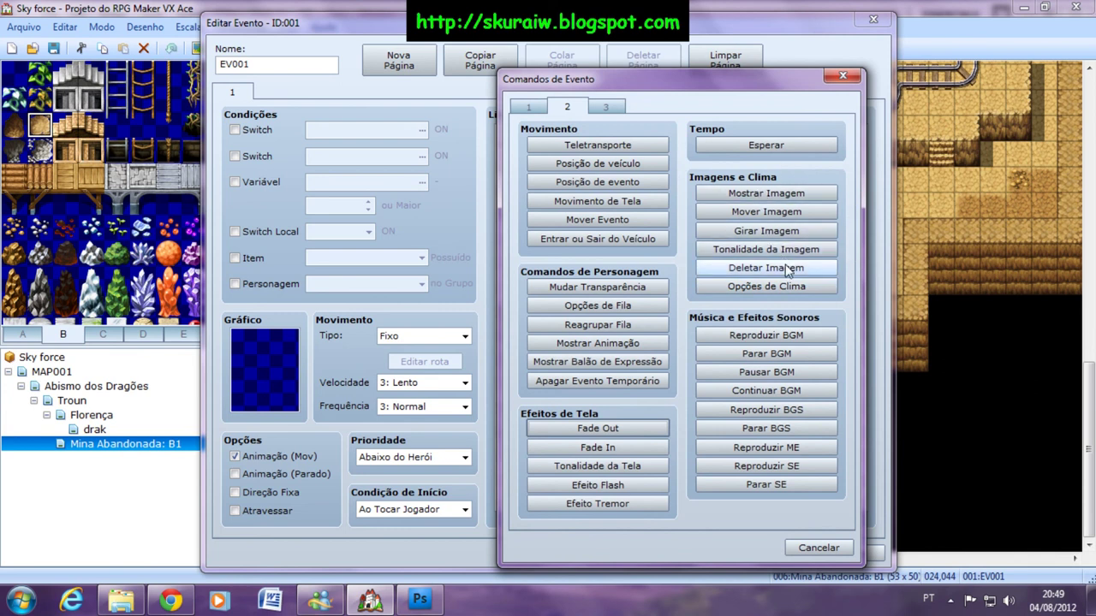
left_click(783, 269)
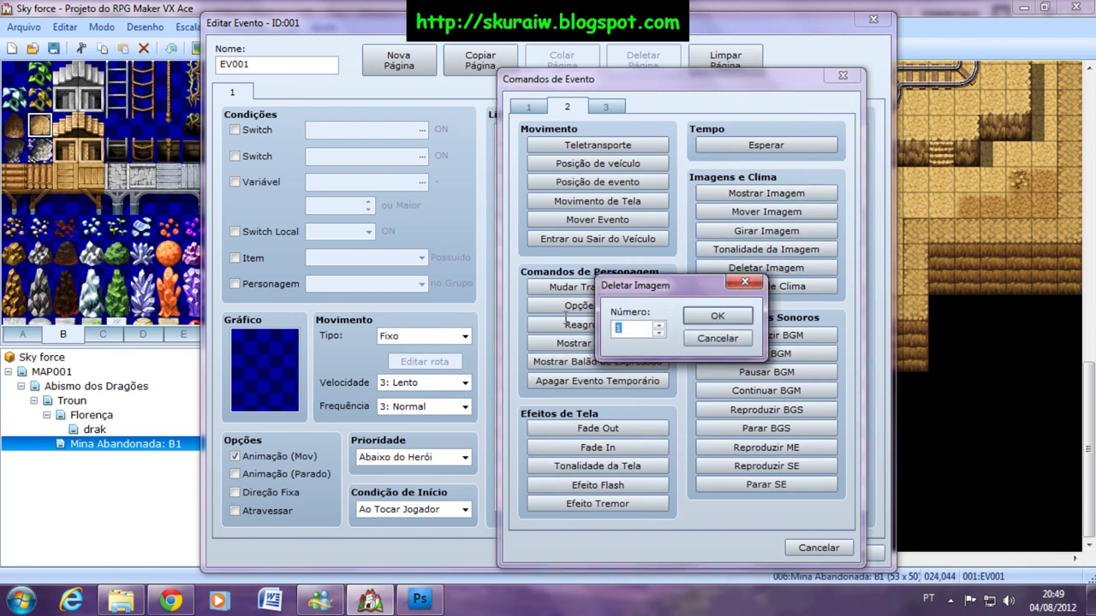
type("1")
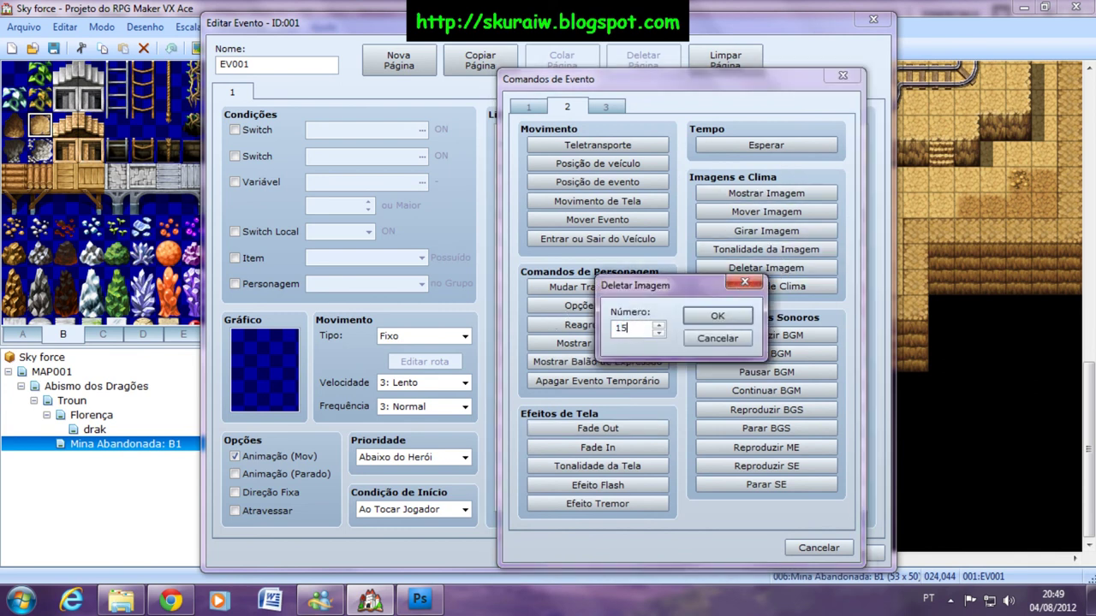
left_click(715, 316)
Add a Fade In command after the teleport to Troun and save the exit event
left_click(552, 181)
double_click(552, 186)
left_click(552, 186)
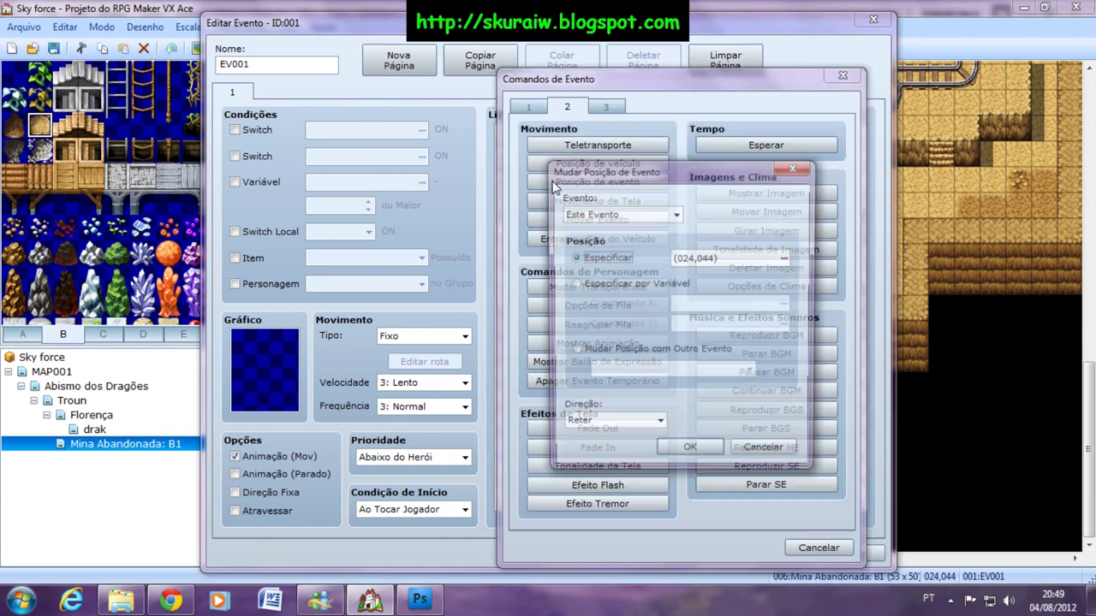
left_click(785, 178)
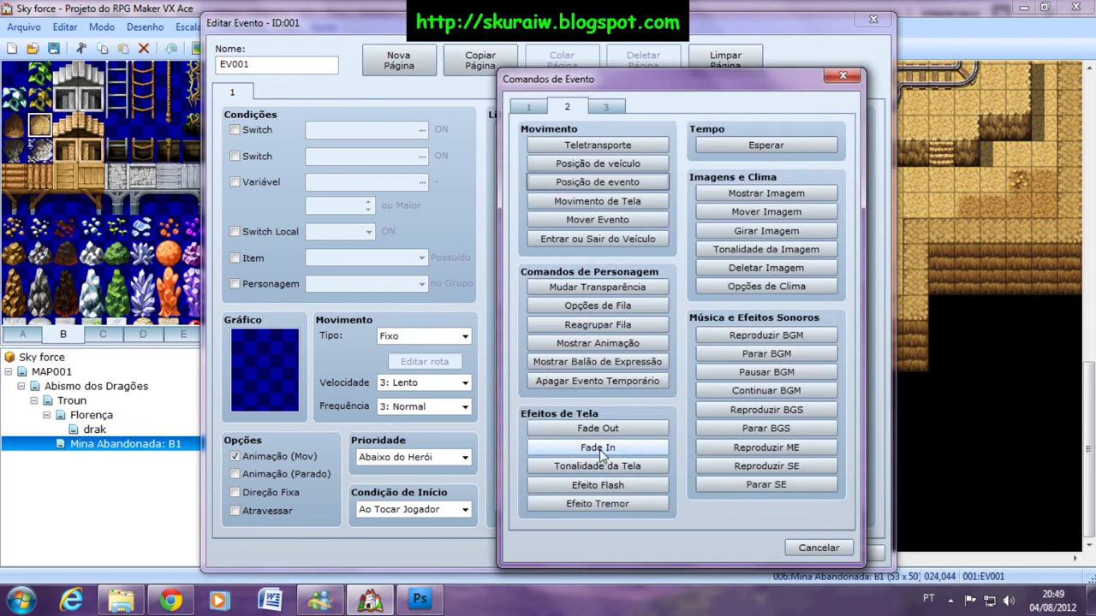
left_click(602, 447)
left_click(729, 553)
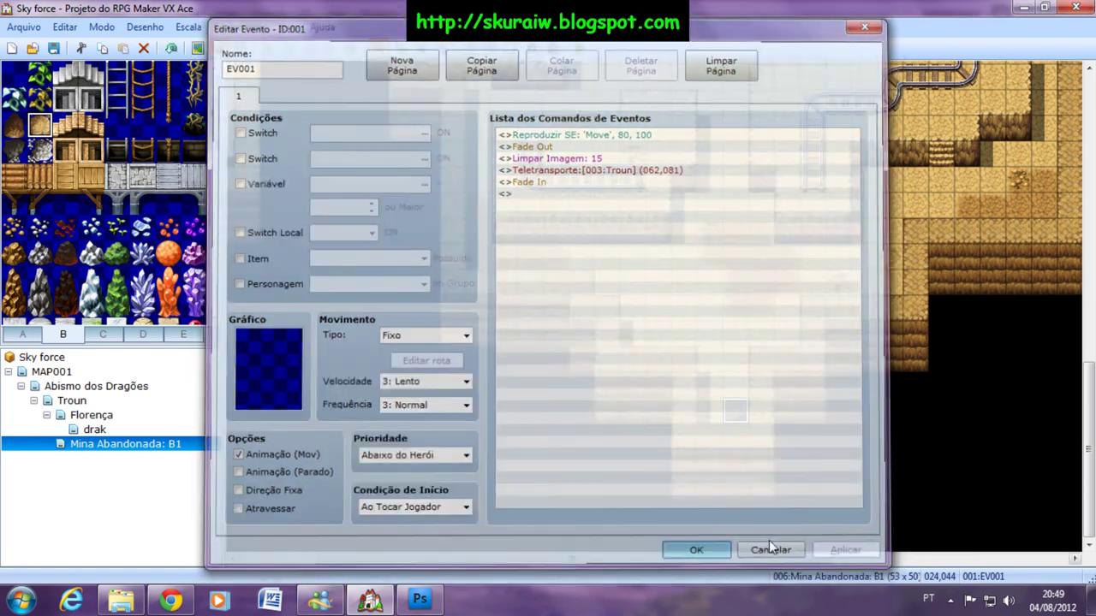
Look over the Mina Abandonada: B1 cave layout and the Troun world map
scroll(729, 539, "up", 10)
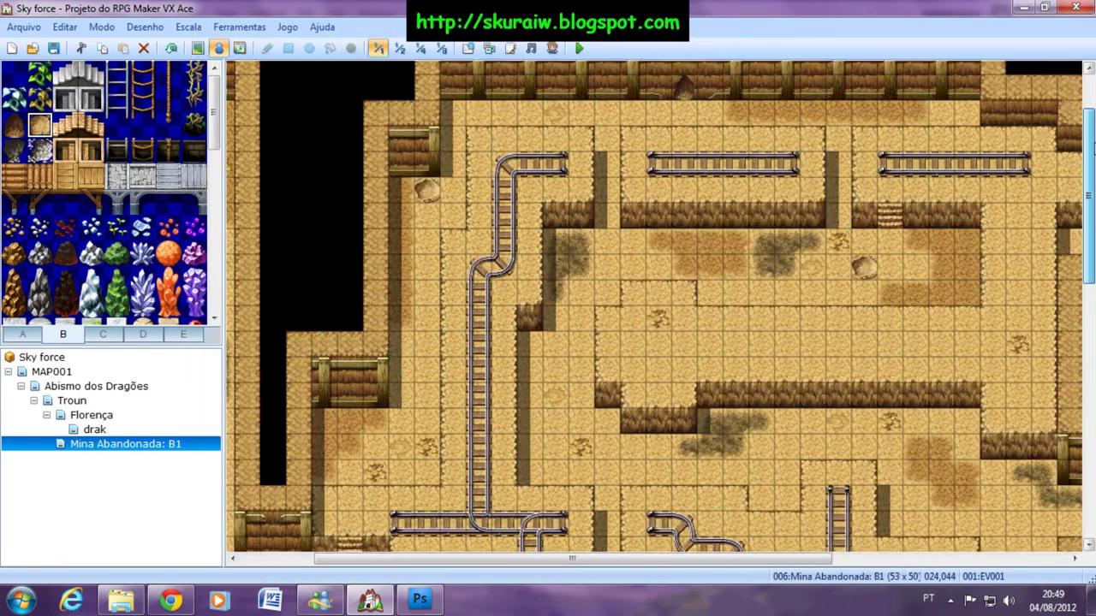
left_click_drag(729, 558, 765, 558)
left_click_drag(1085, 204, 1090, 253)
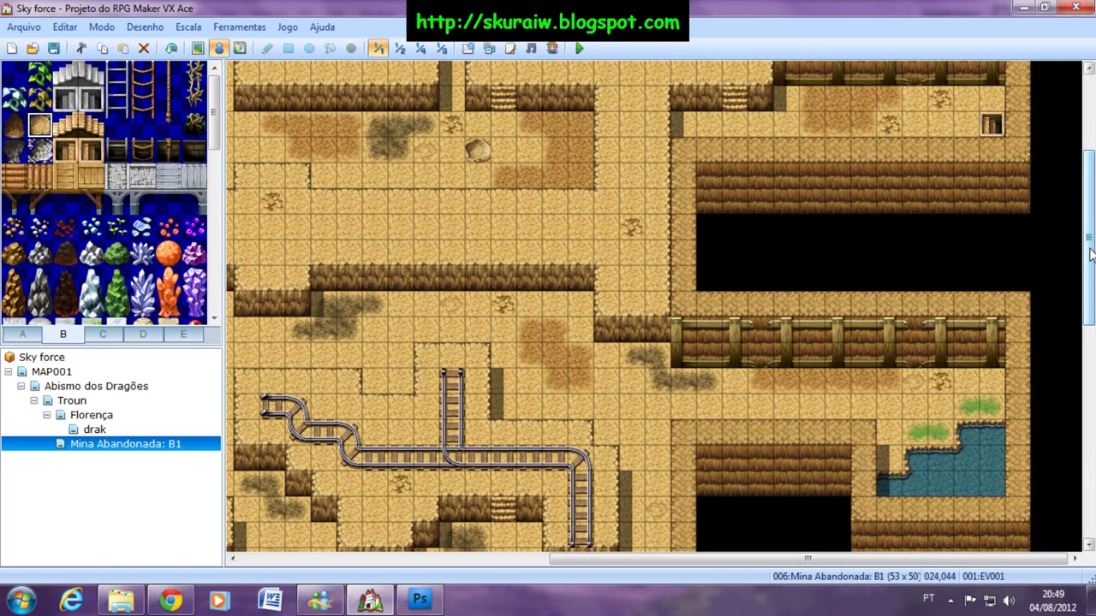
left_click_drag(1090, 253, 1091, 353)
left_click(75, 401)
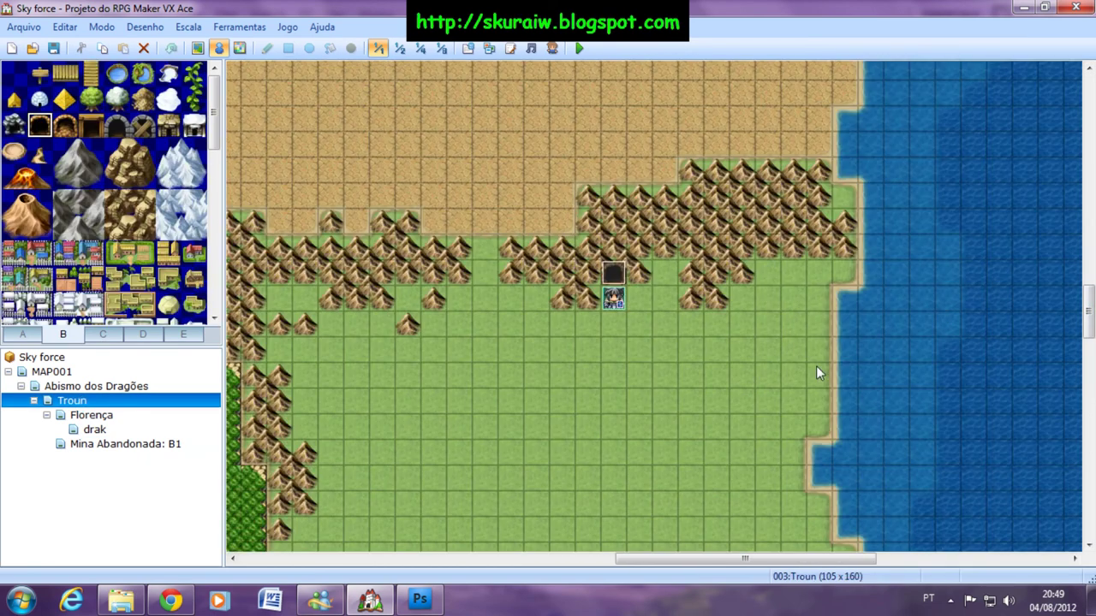
left_click_drag(1093, 291, 1091, 236)
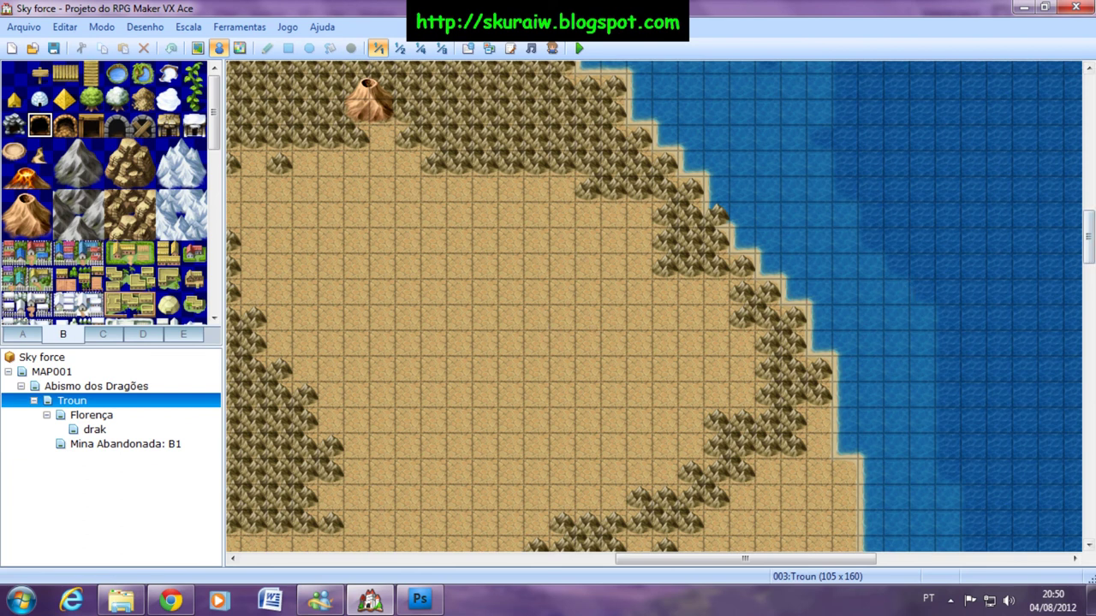
left_click_drag(1090, 258, 1090, 346)
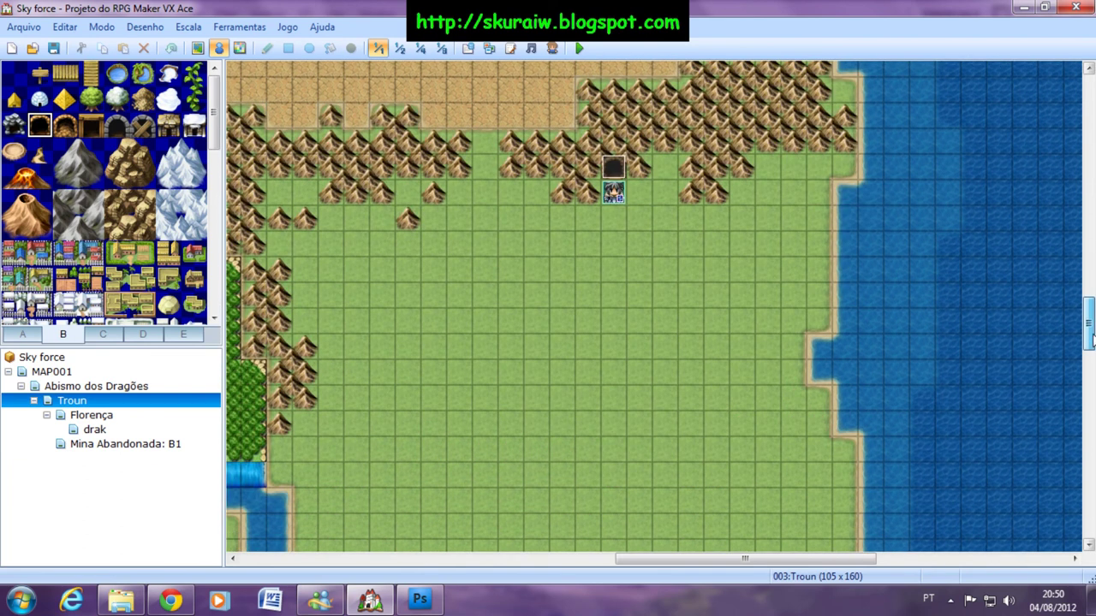
Start a playtest with a new game and walk the party into the cave to test the dark overlay
left_click(578, 48)
left_click(490, 335)
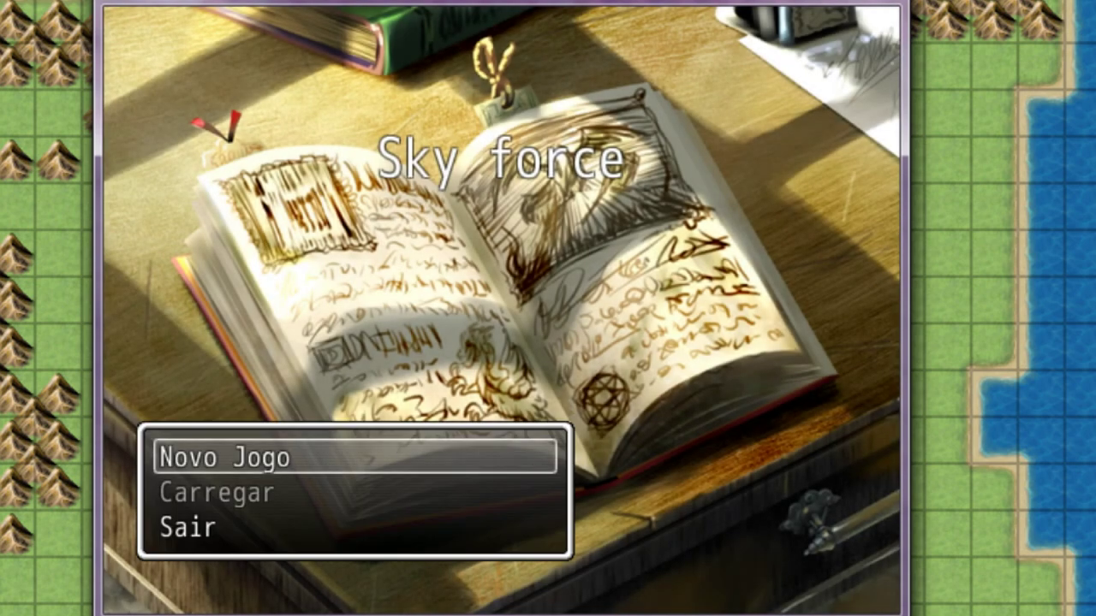
key("Return")
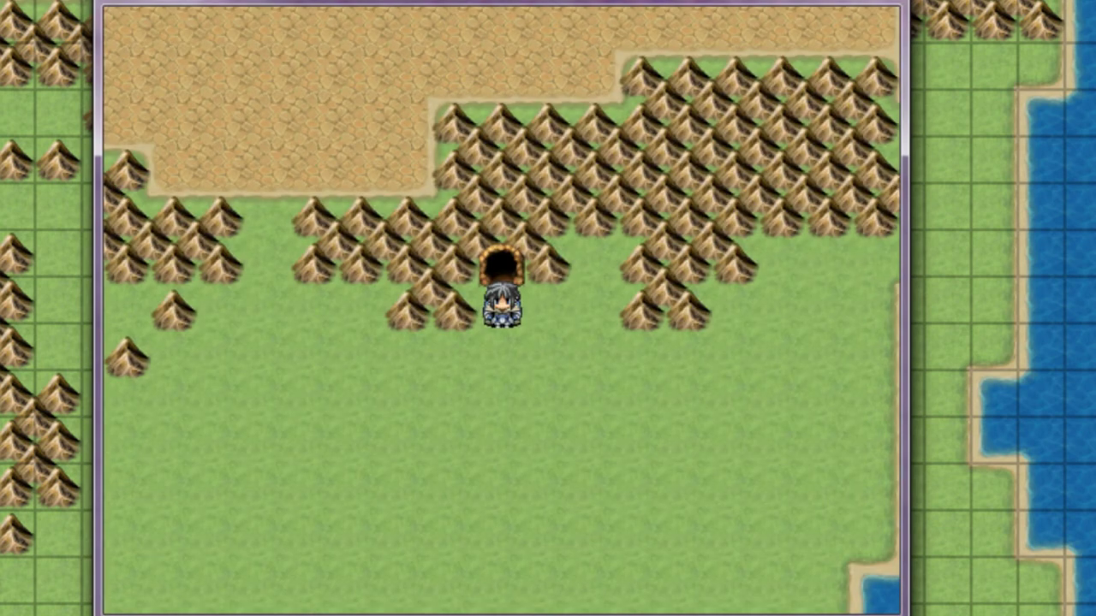
key("Down")
key("Down")
key("Right")
key("Left")
key("Up")
key("Up")
key("Up")
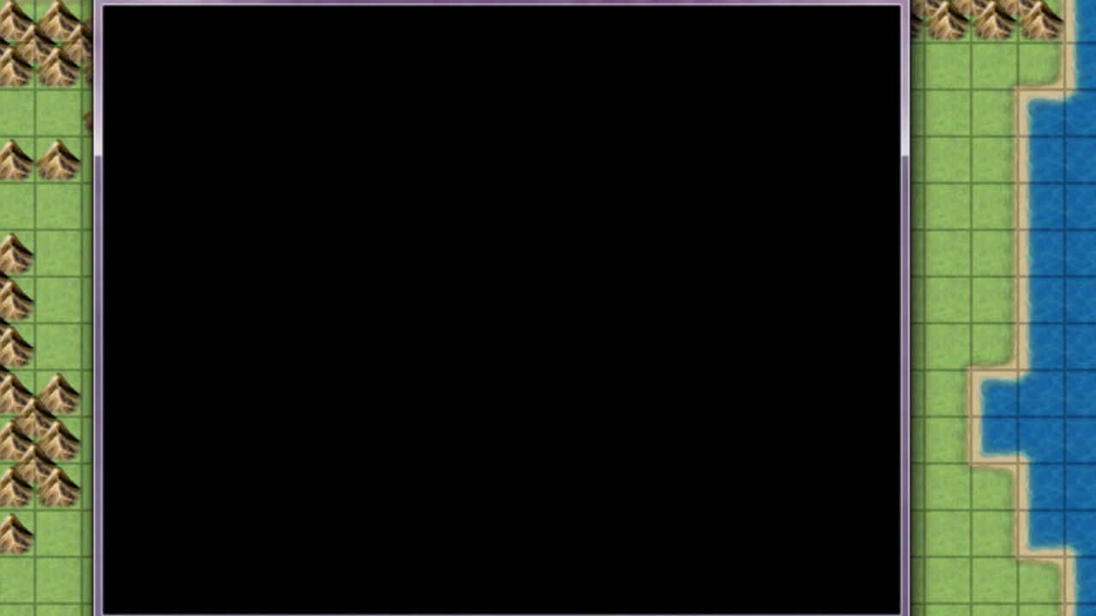
key("Up")
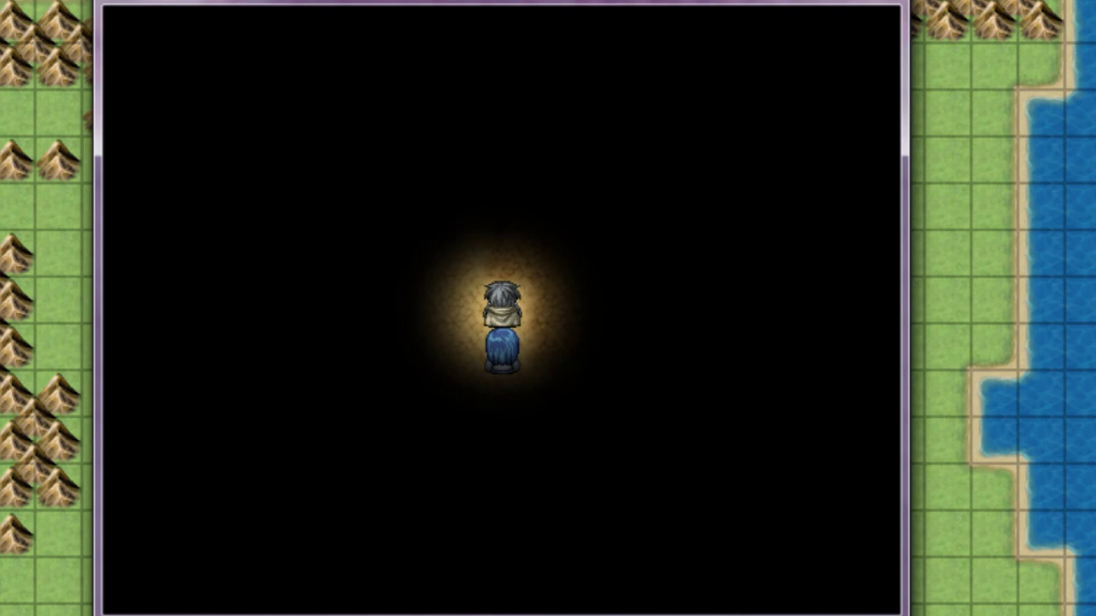
Use Drak's Luz divina skill from the game menu inside the dark cave
key("Escape")
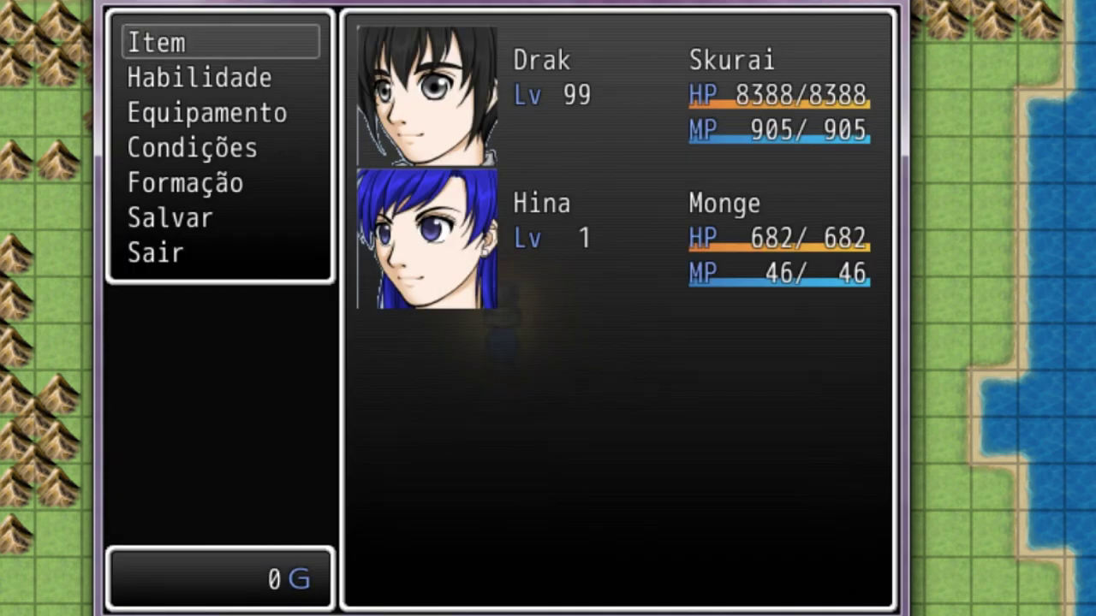
key("Down")
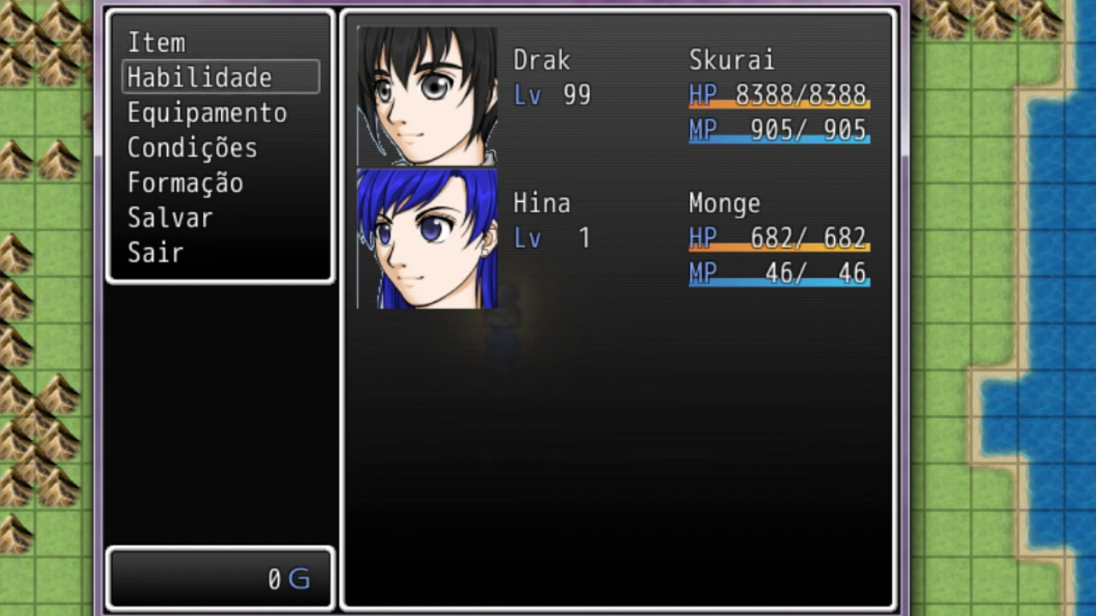
key("Return")
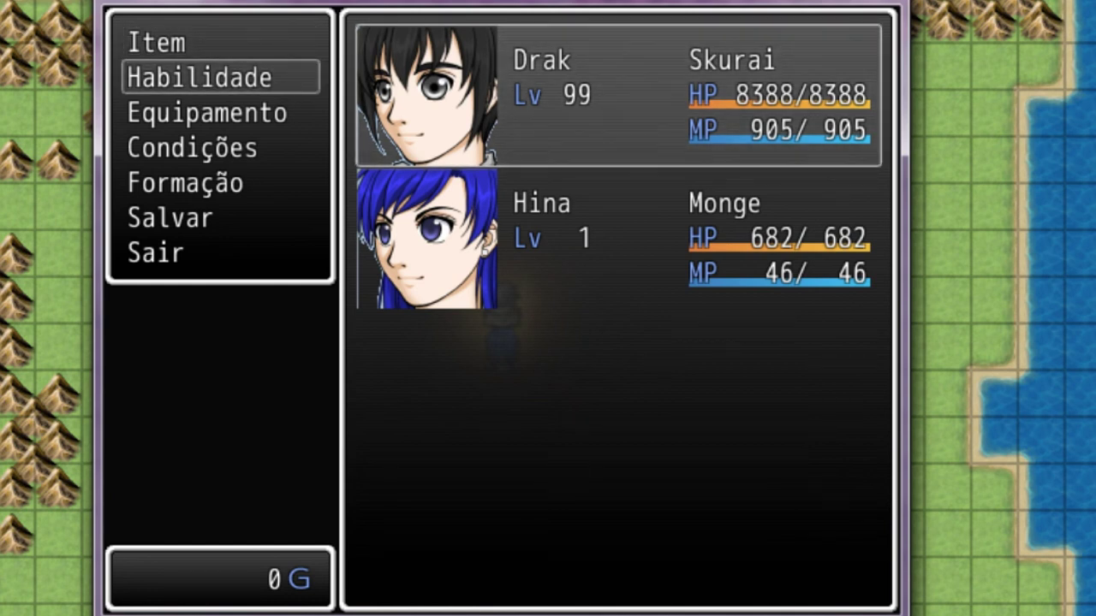
key("Return")
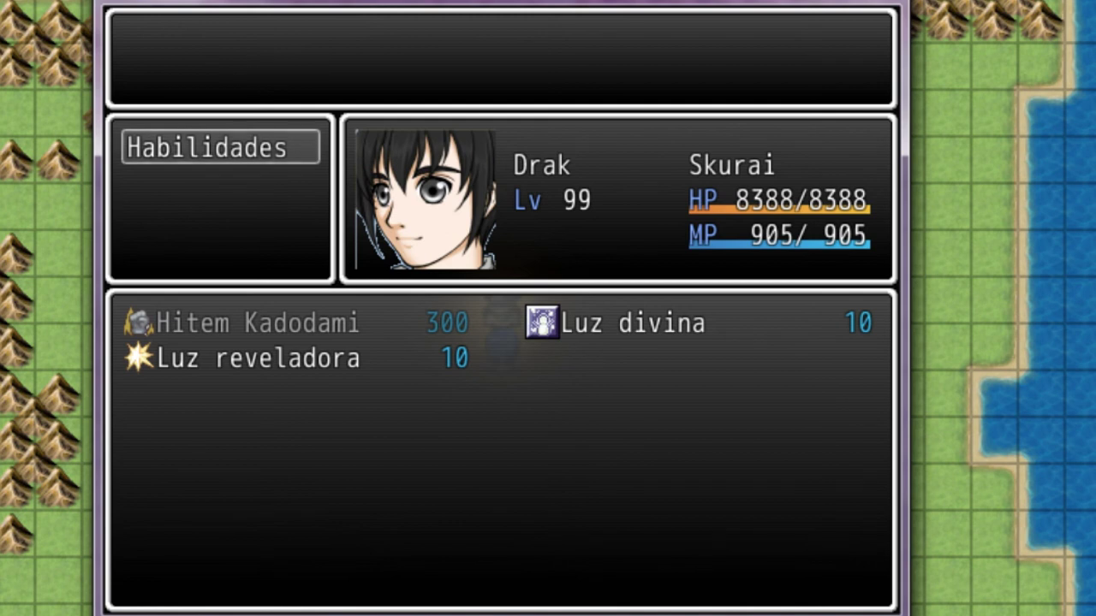
key("Return")
key("Right")
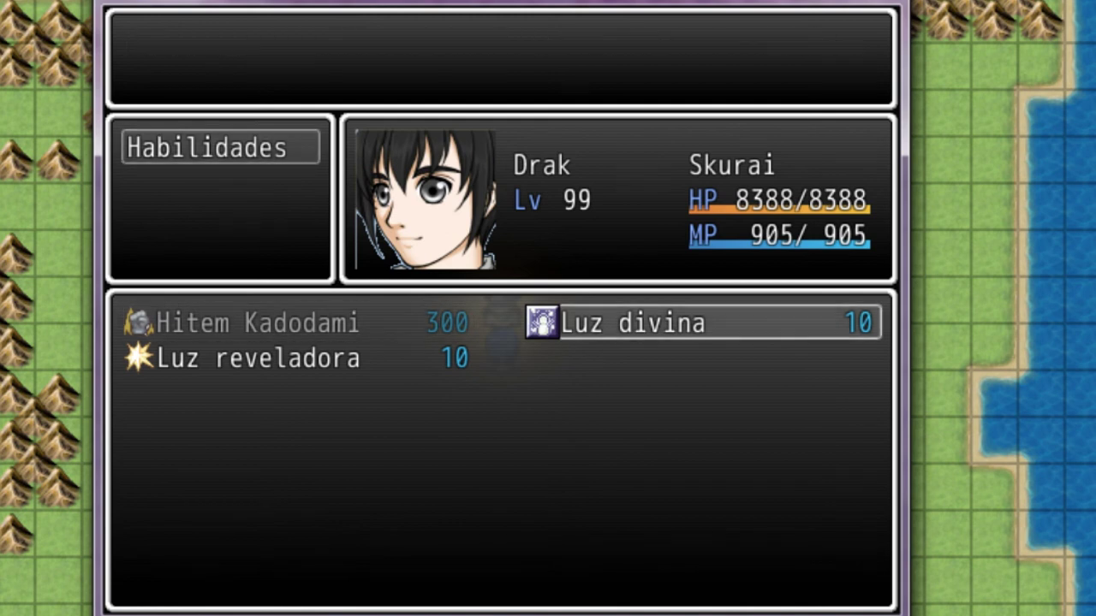
key("Return")
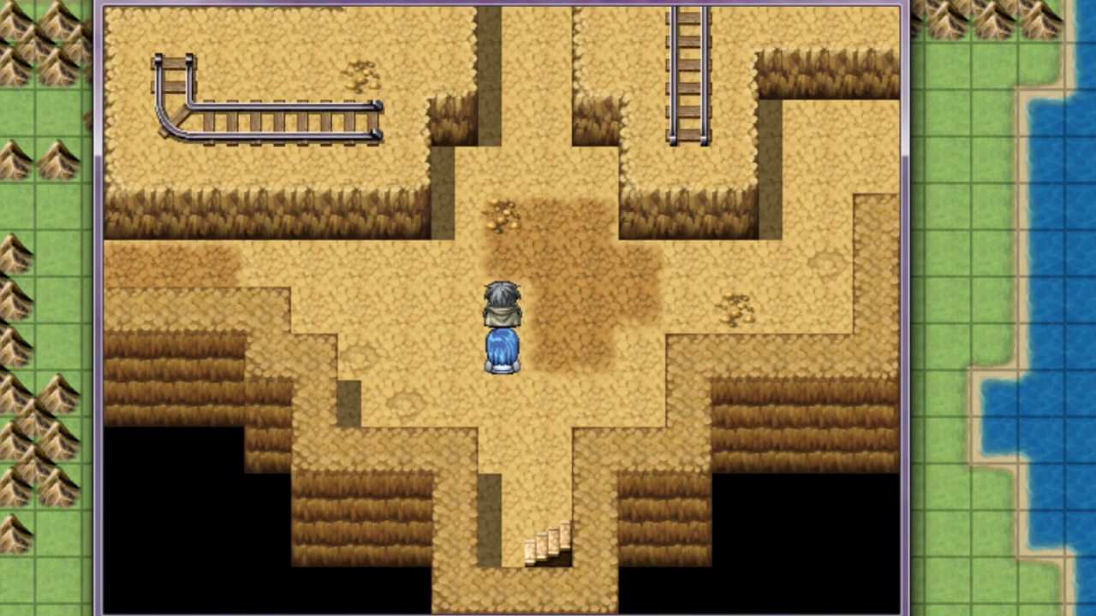
Walk the party north through the cave to examine the map without the dark overlay
key("Up")
key("Up")
key("Up")
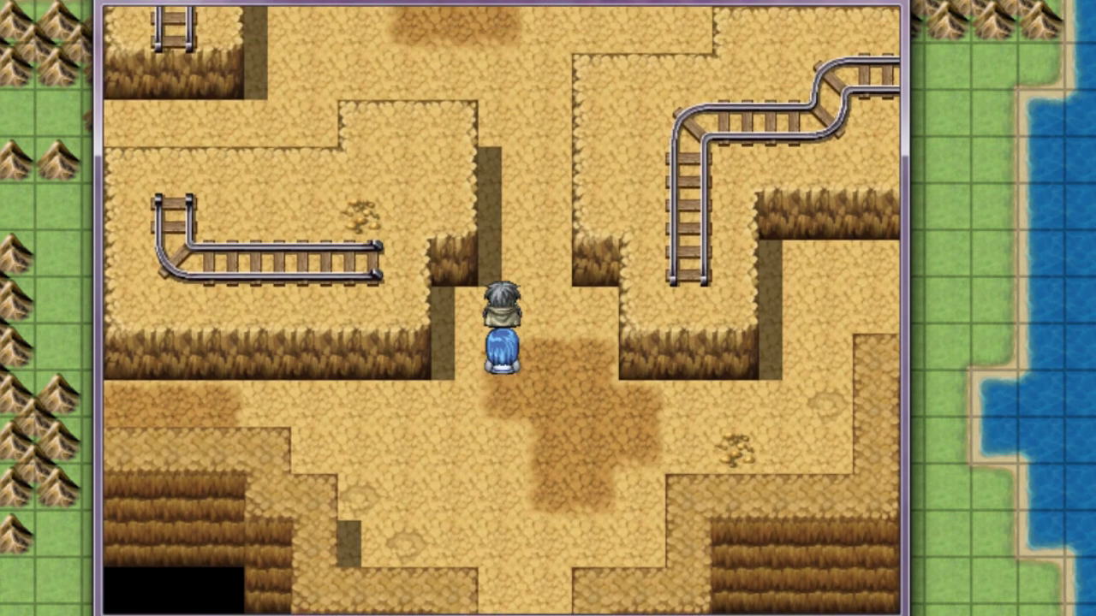
key("Up")
key("Up")
key("Up")
key("Up")
key("Up")
key("Up")
key("Up")
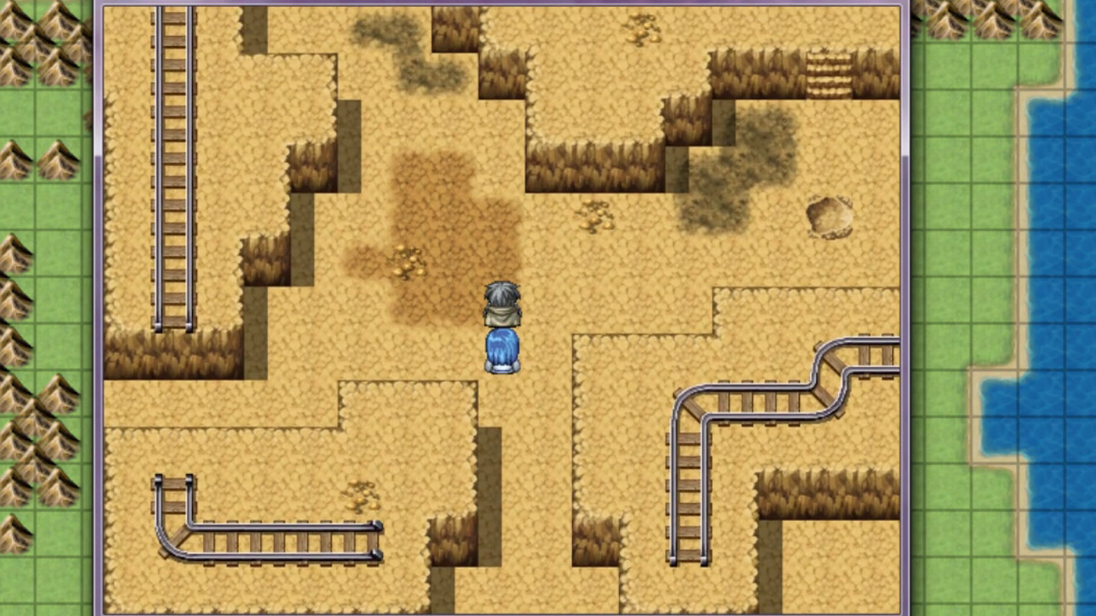